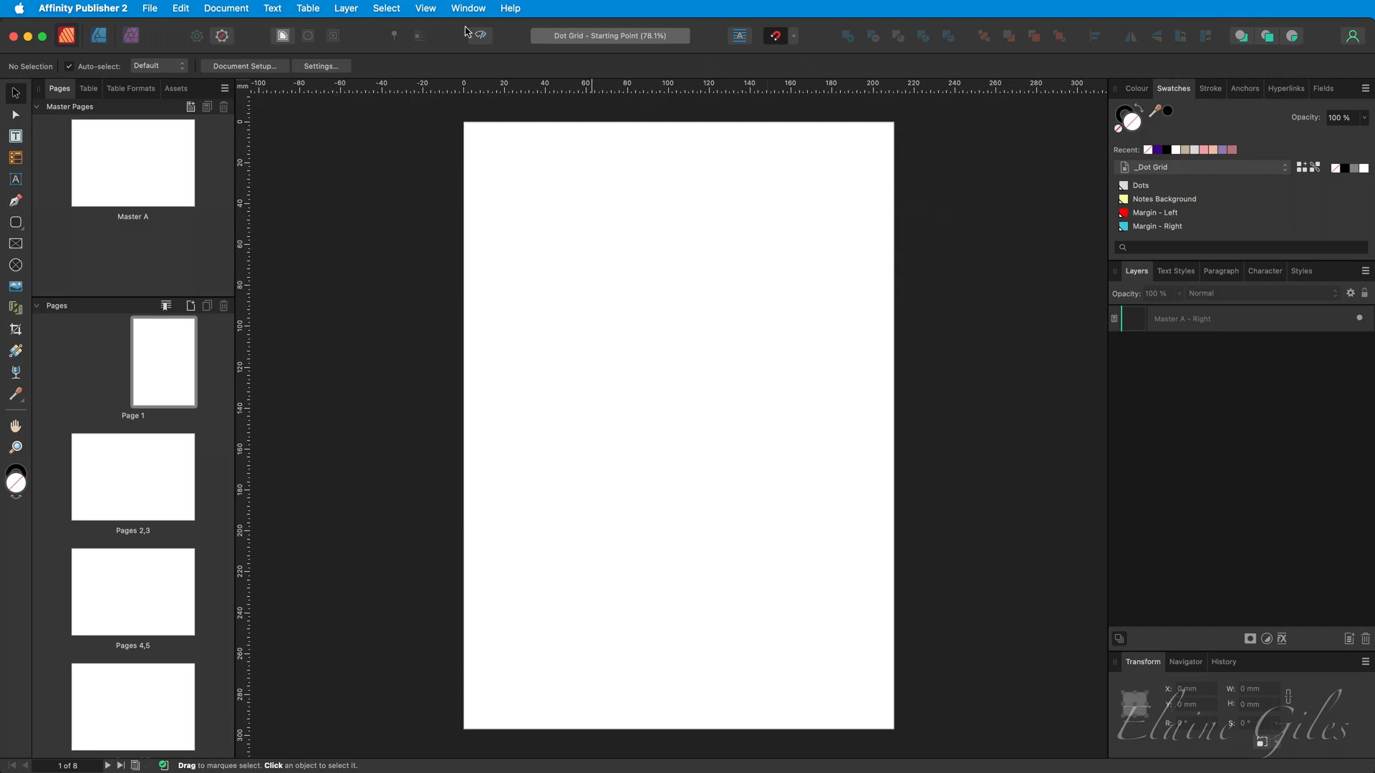
Open the Grid and Axis settings and apply the 1cm Square grid preset.
{"action": "left_click", "coordinate": [425, 8]}
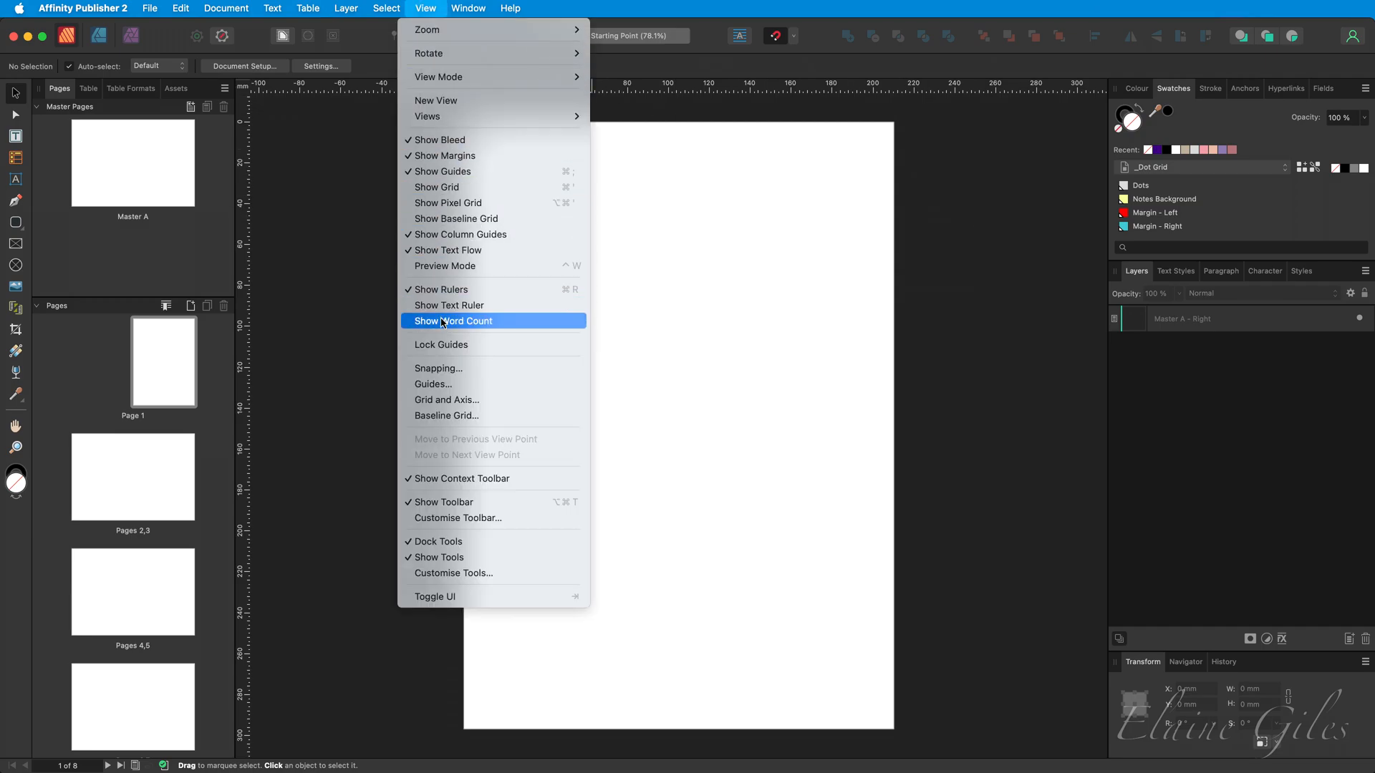
{"action": "left_click", "coordinate": [464, 401]}
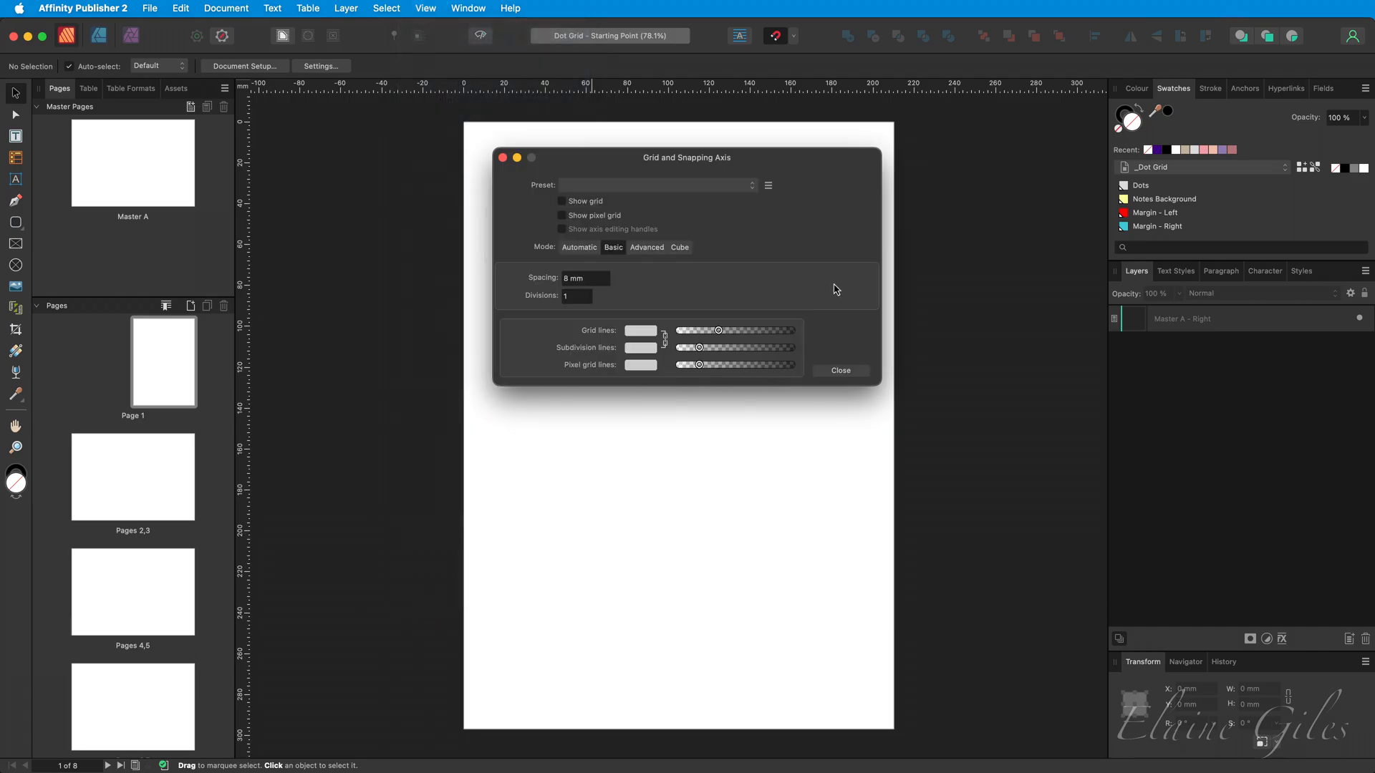
{"action": "left_click", "coordinate": [752, 188]}
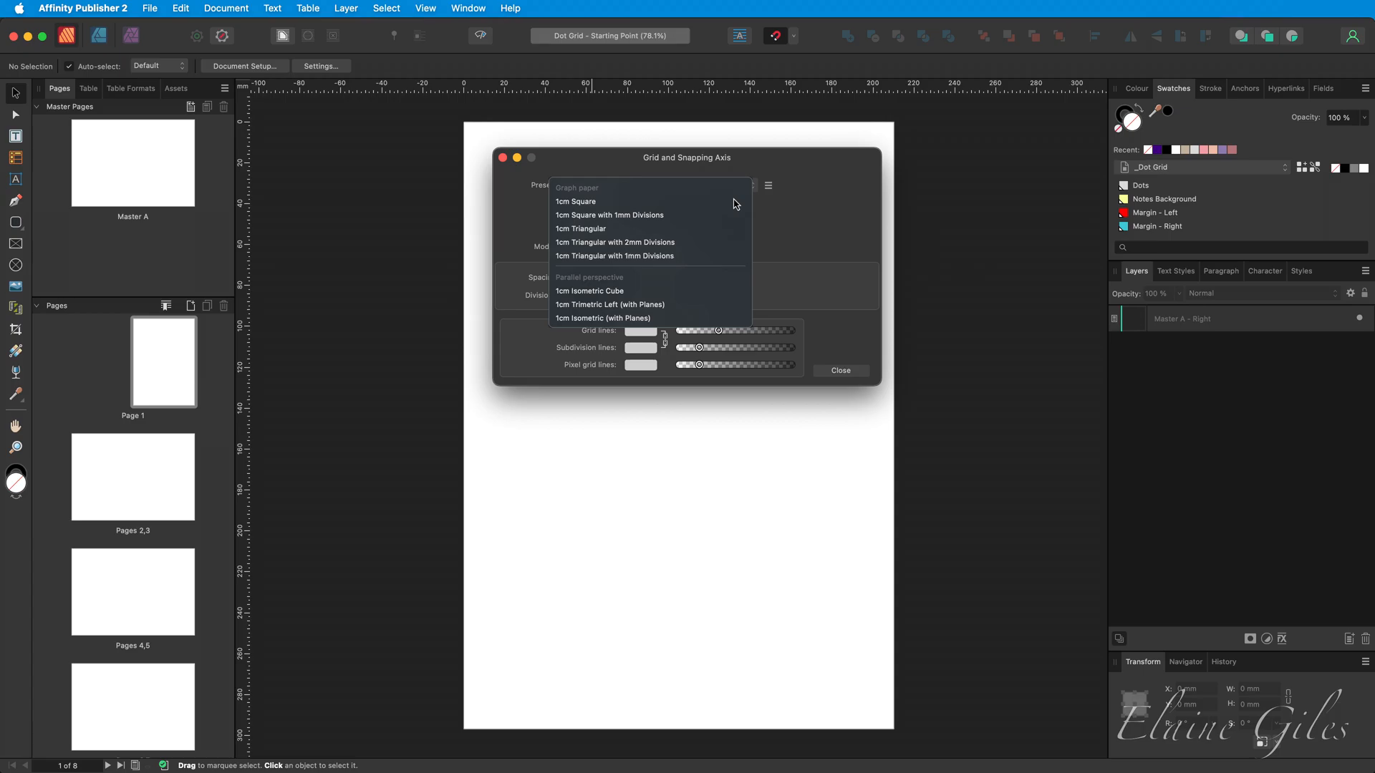
{"action": "left_click", "coordinate": [737, 204]}
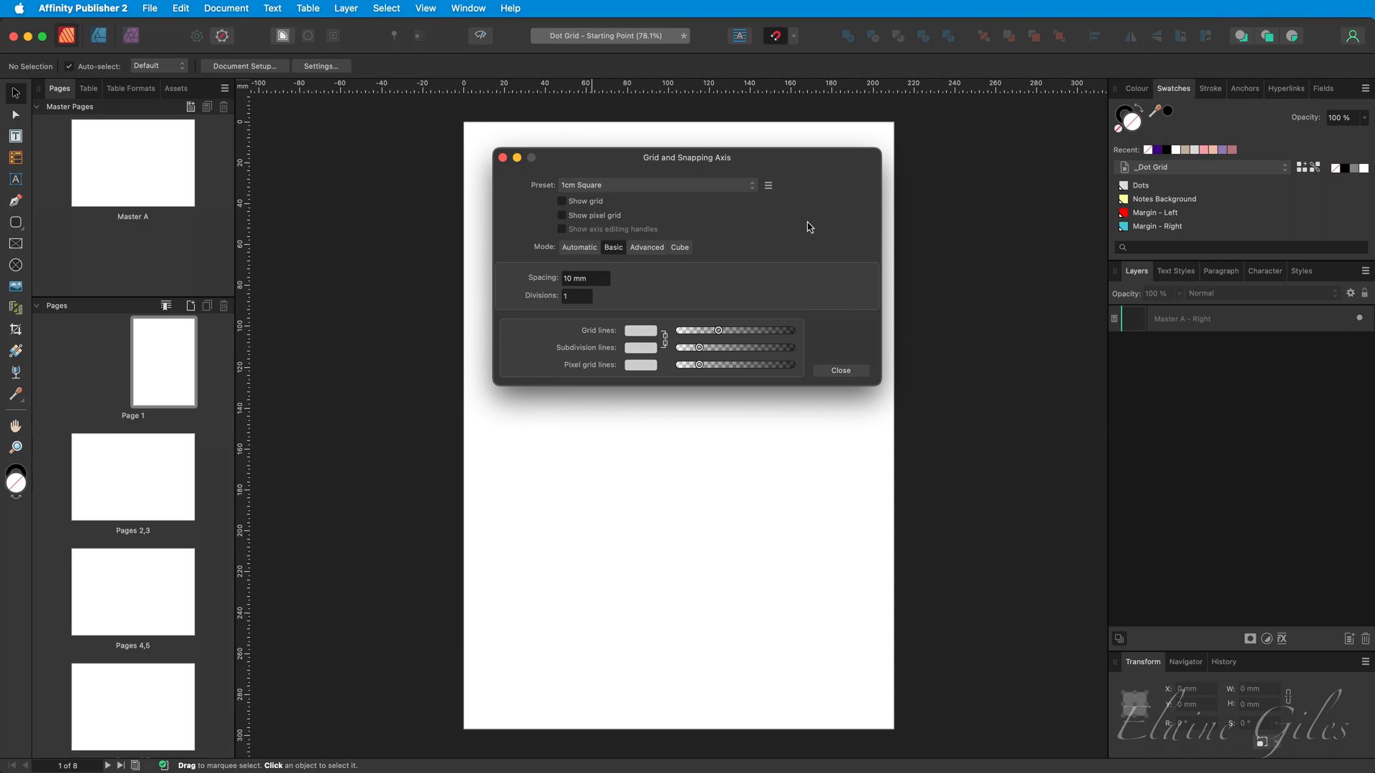
Show the grid on the page and set its spacing to 5 mm.
{"action": "left_click", "coordinate": [594, 205]}
{"action": "left_click", "coordinate": [565, 277]}
{"action": "double_click", "coordinate": [565, 278]}
{"action": "type", "text": "5"}
{"action": "key", "text": "Tab"}
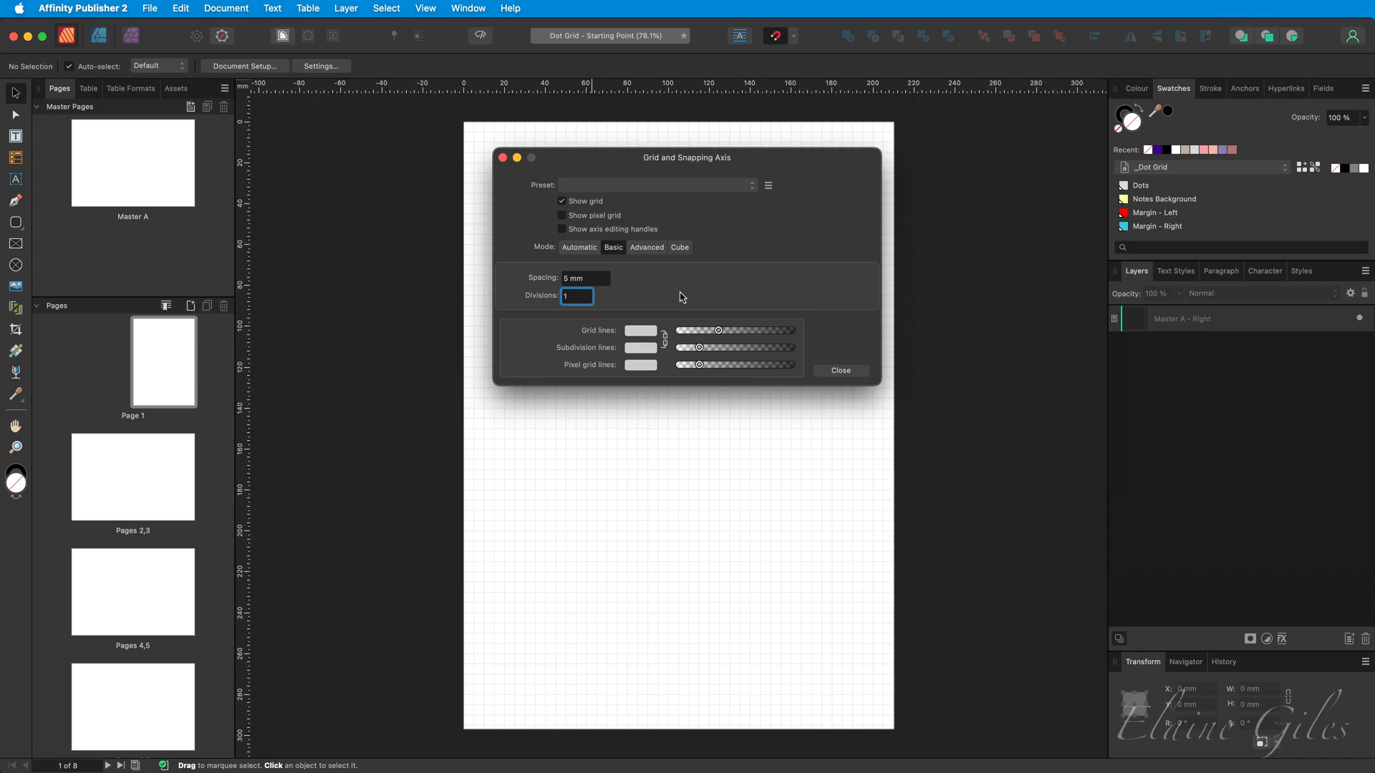
Save the current grid settings as a new preset named 5mm, with no category assigned.
{"action": "left_click", "coordinate": [769, 187]}
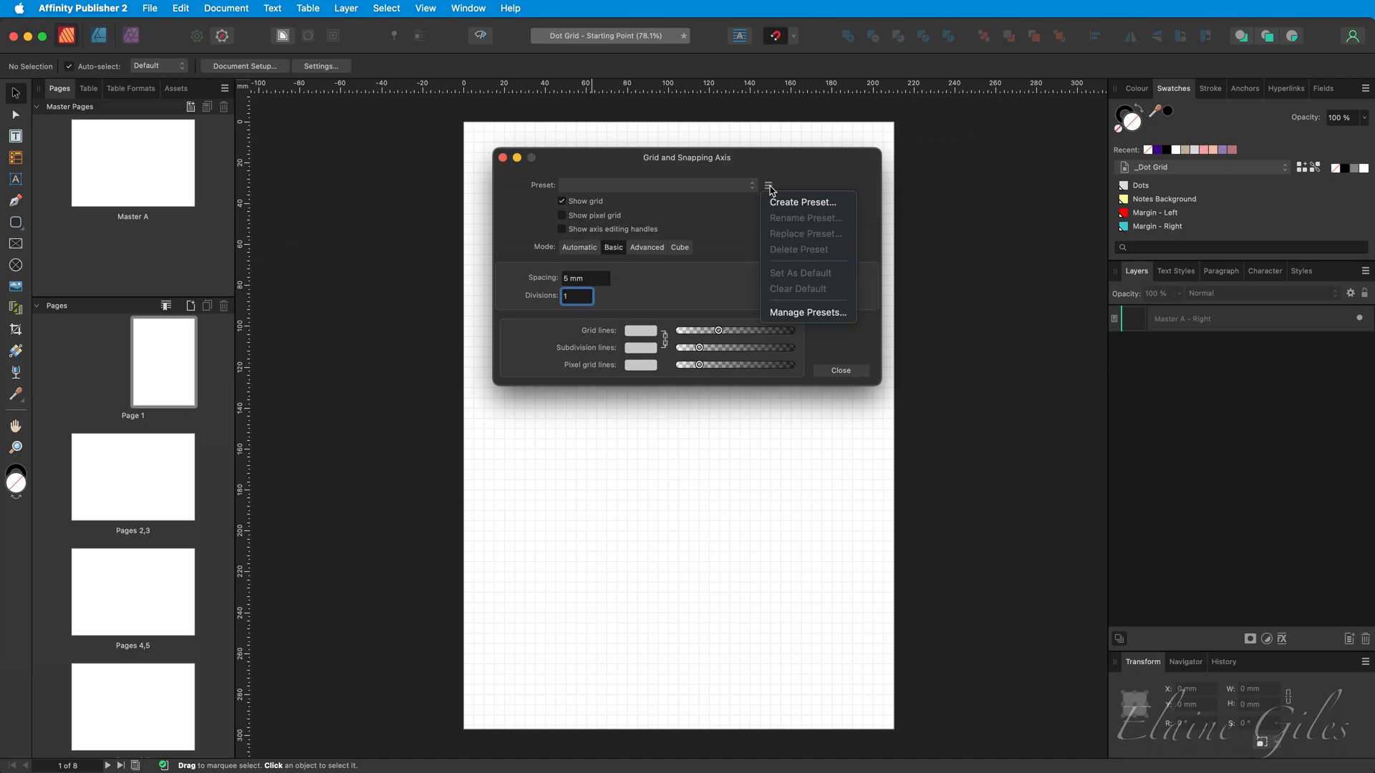
{"action": "left_click", "coordinate": [805, 202]}
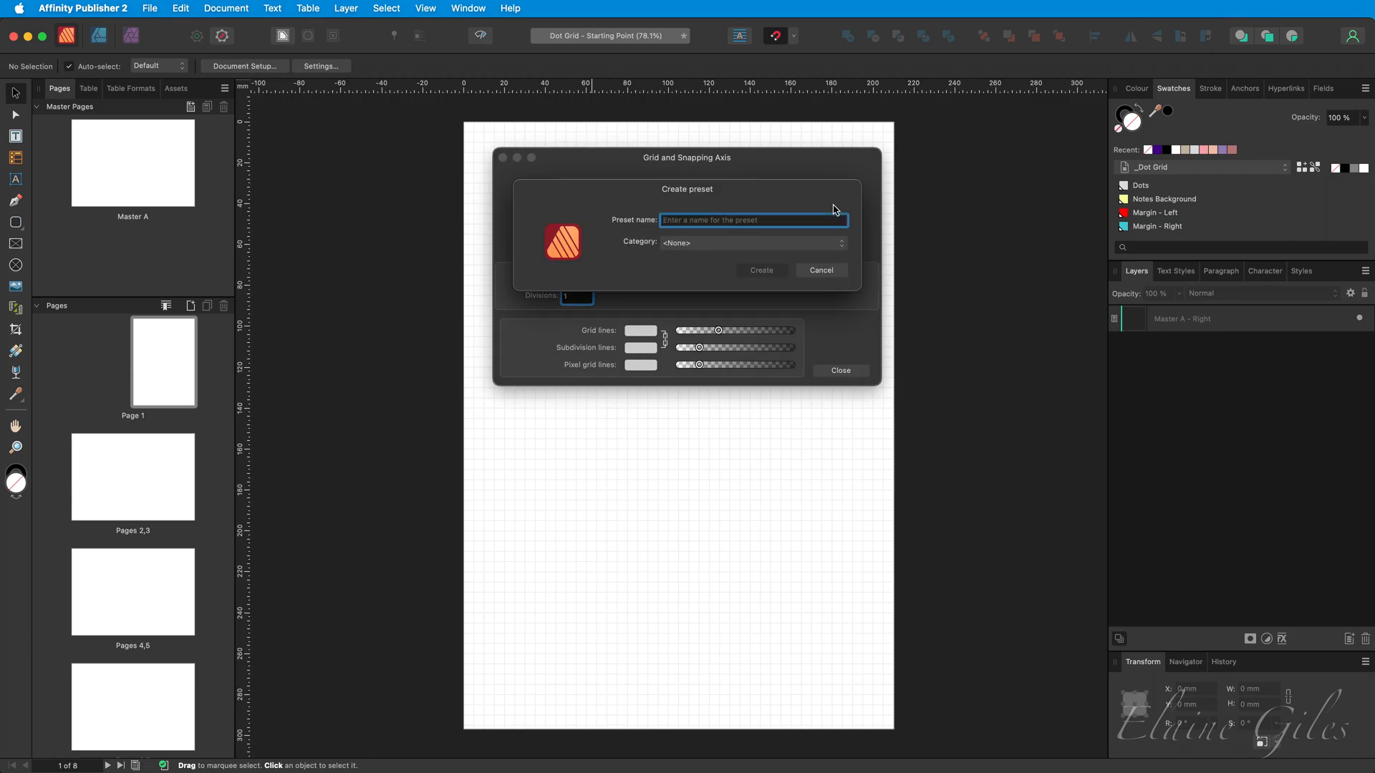
{"action": "type", "text": "5mm"}
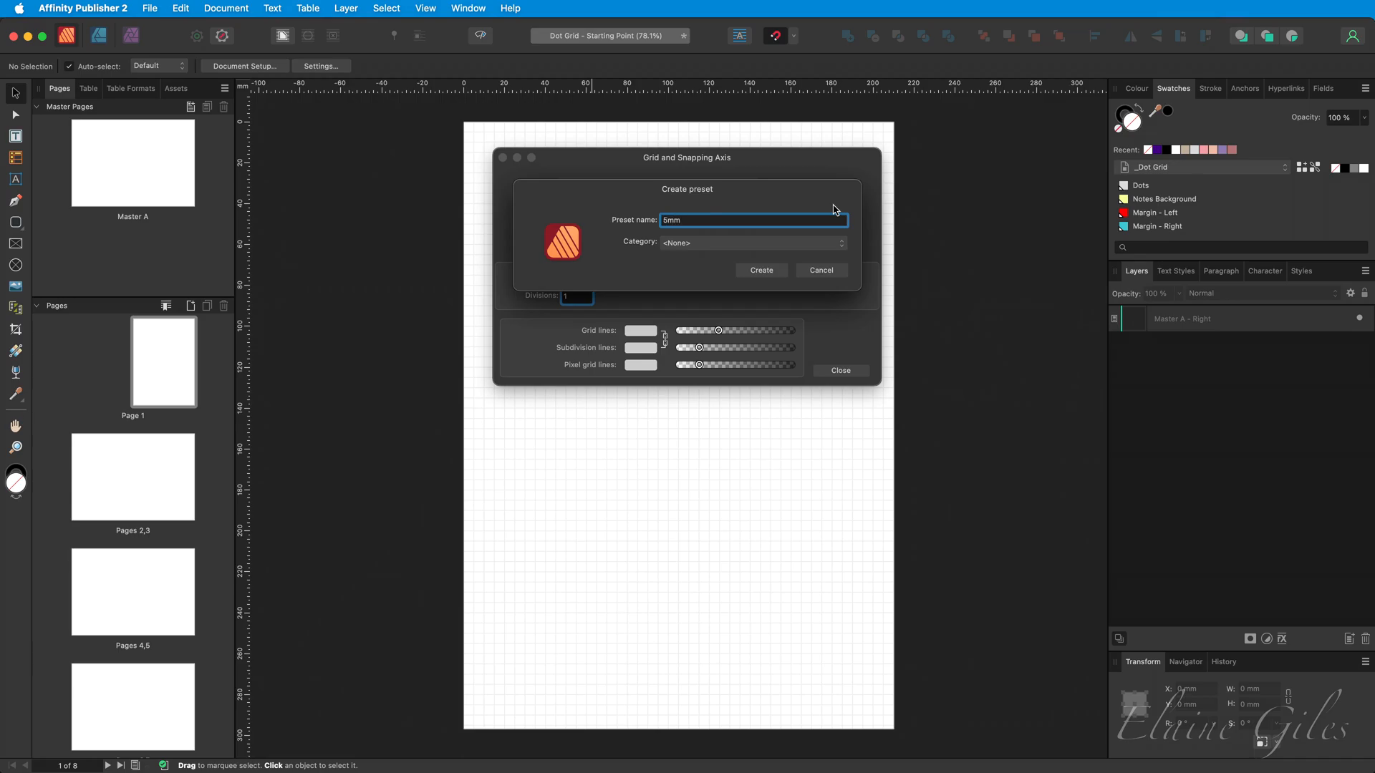
{"action": "left_click", "coordinate": [844, 246]}
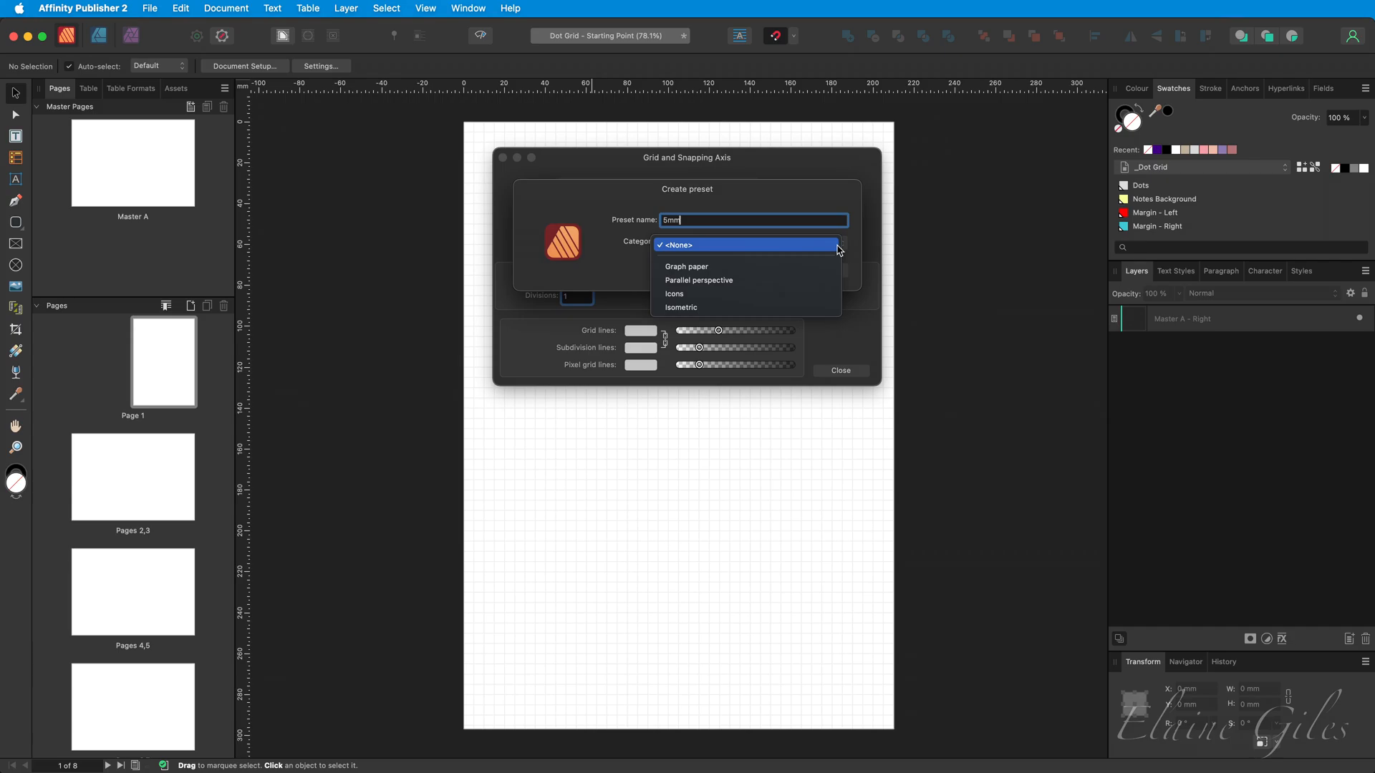
{"action": "left_click", "coordinate": [839, 245]}
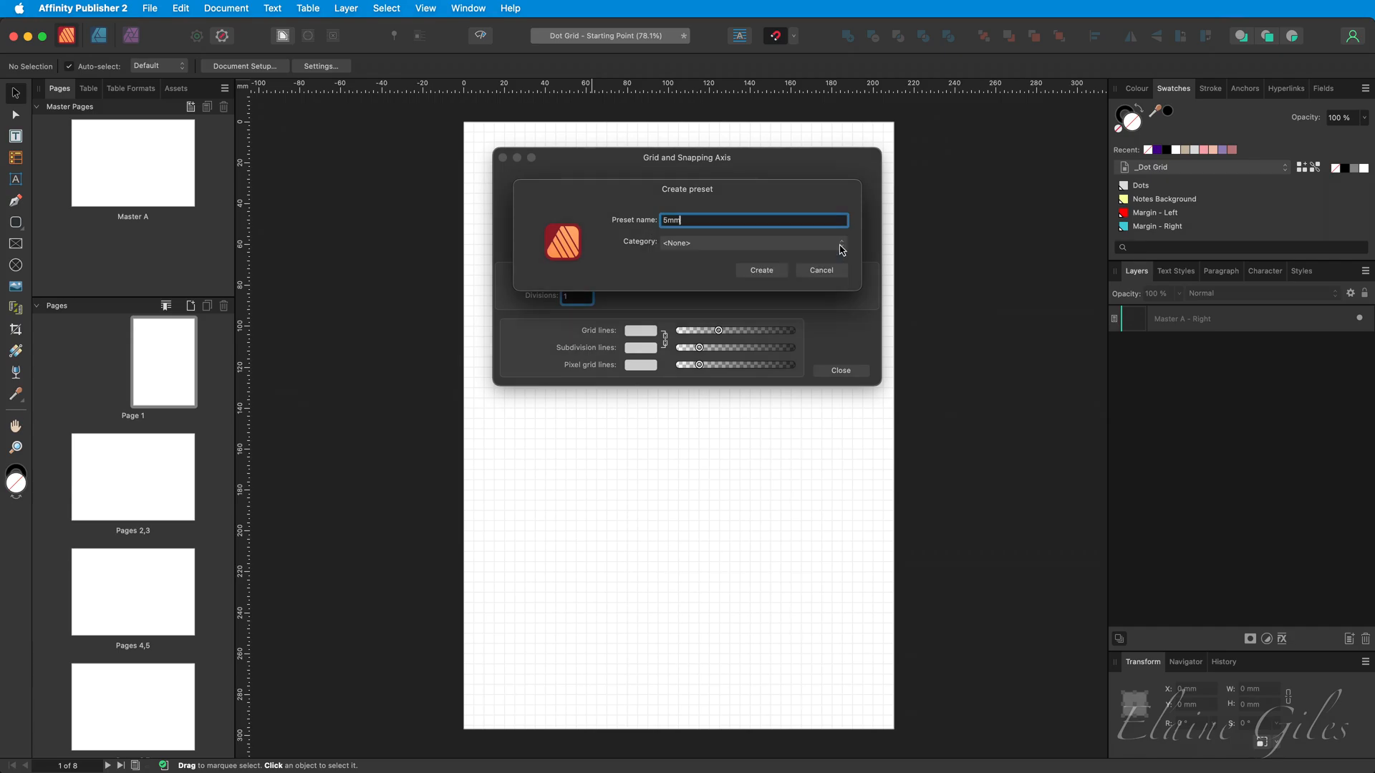
{"action": "left_click", "coordinate": [768, 271]}
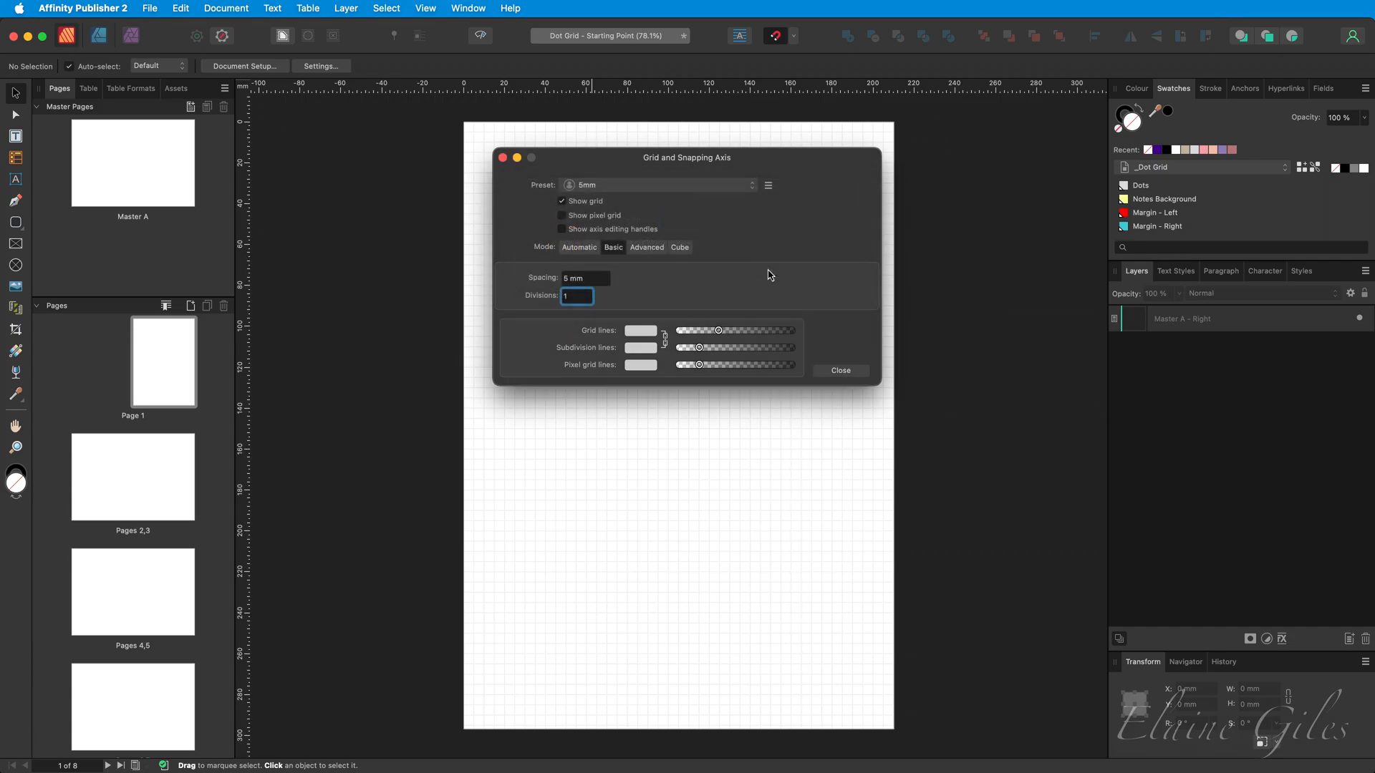
{"action": "left_click", "coordinate": [752, 187]}
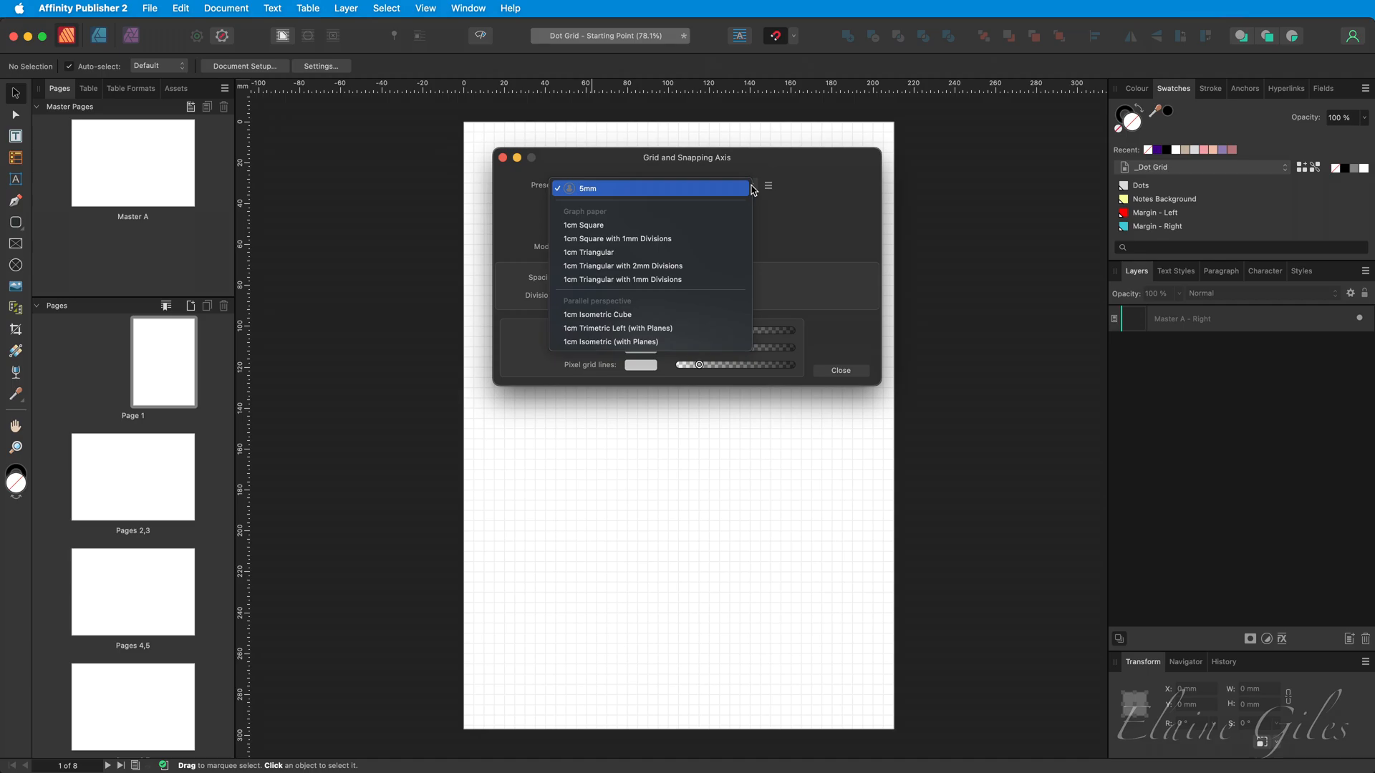
{"action": "left_click", "coordinate": [752, 187]}
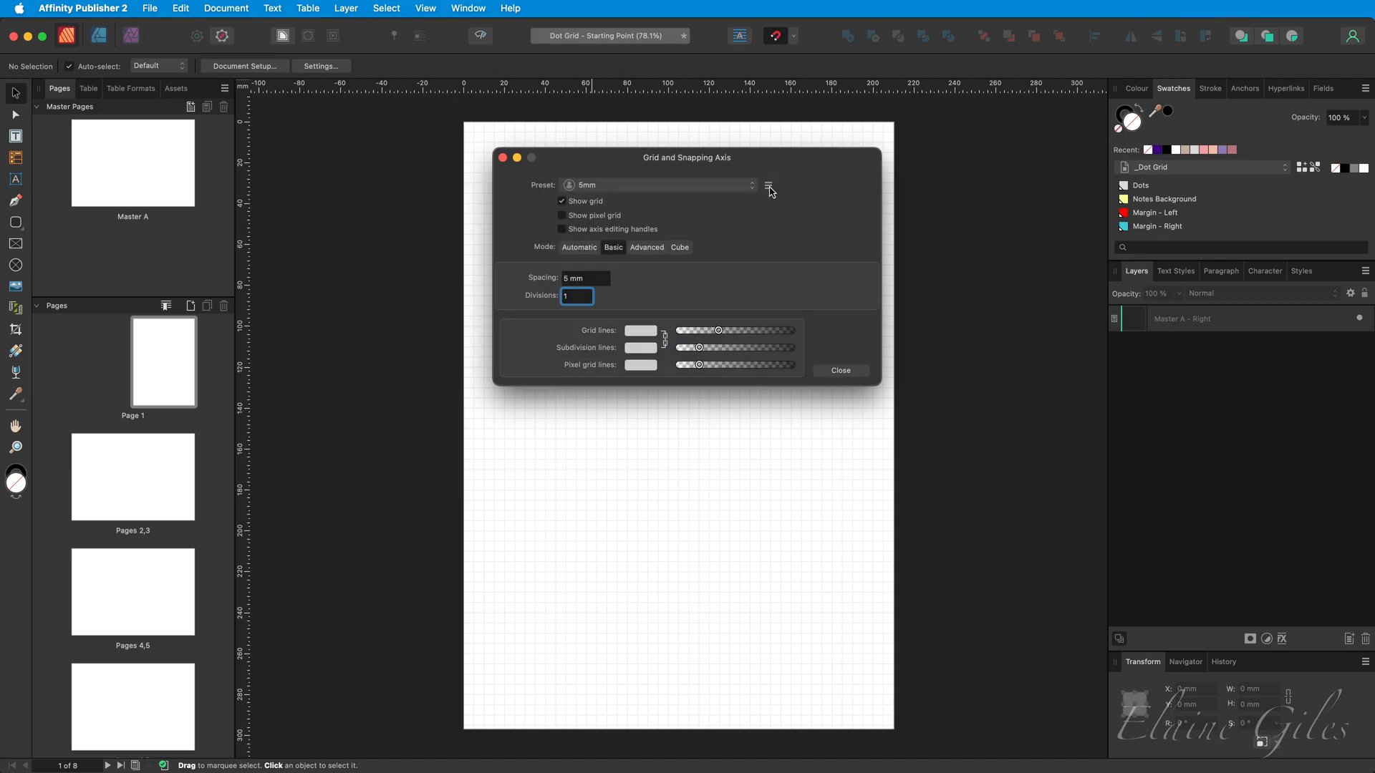
Create a grid preset category named Planner Pages in the Preset manager.
{"action": "left_click", "coordinate": [769, 188]}
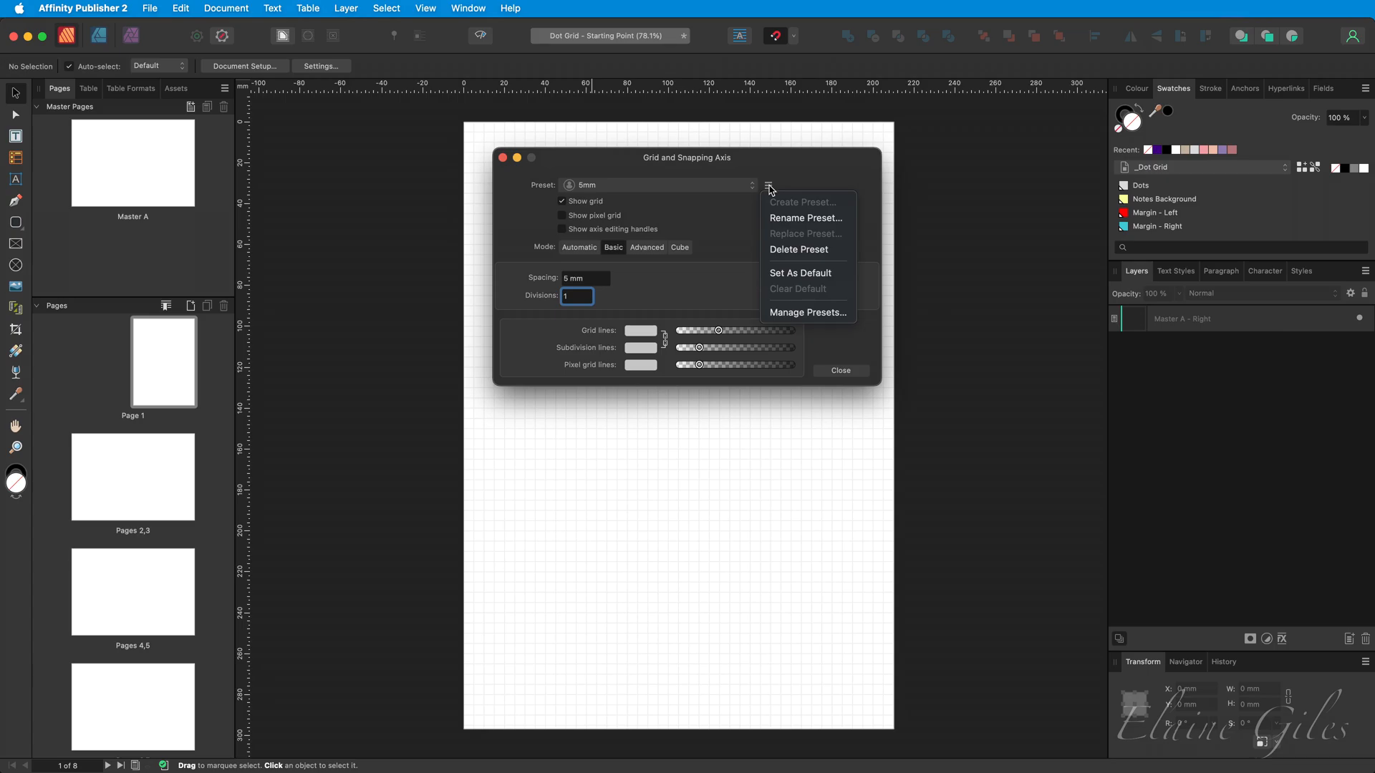
{"action": "left_click", "coordinate": [833, 320]}
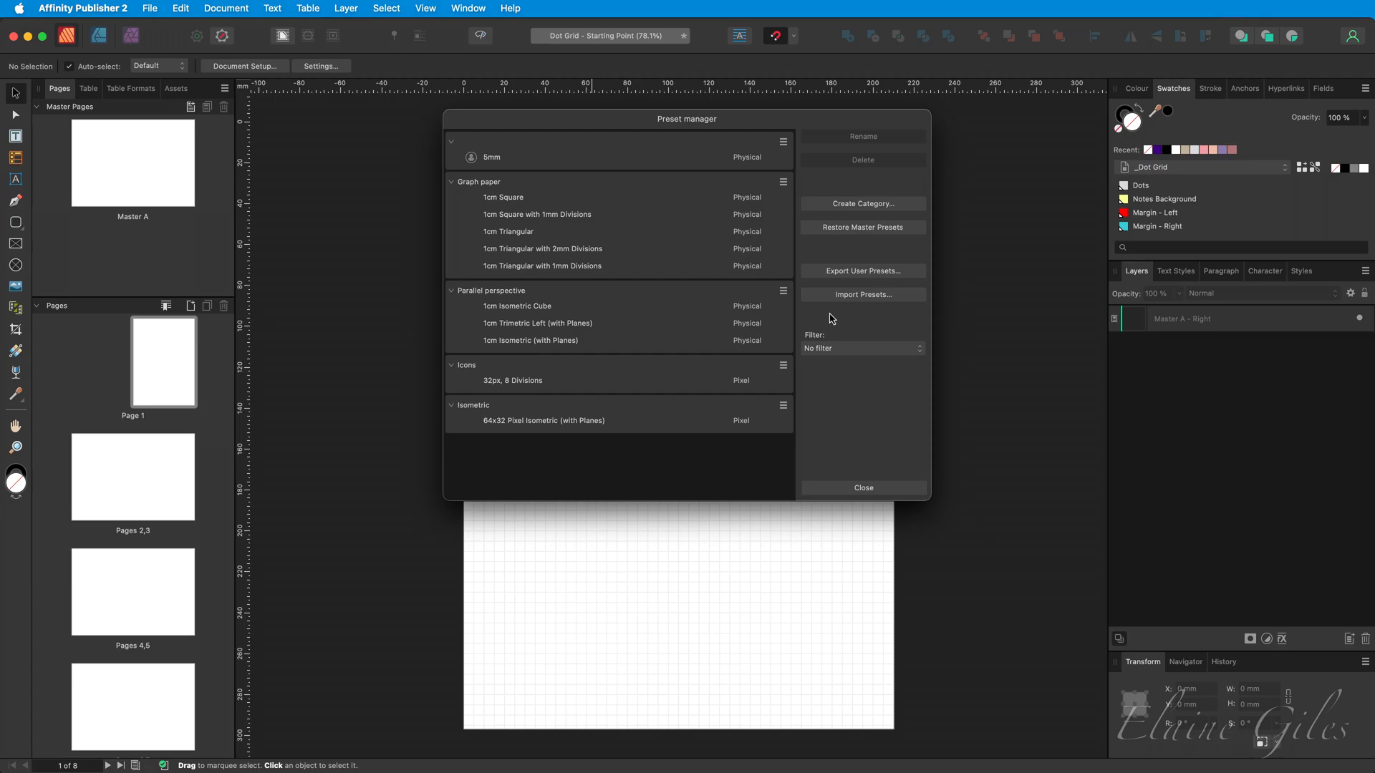
{"action": "left_click", "coordinate": [849, 212]}
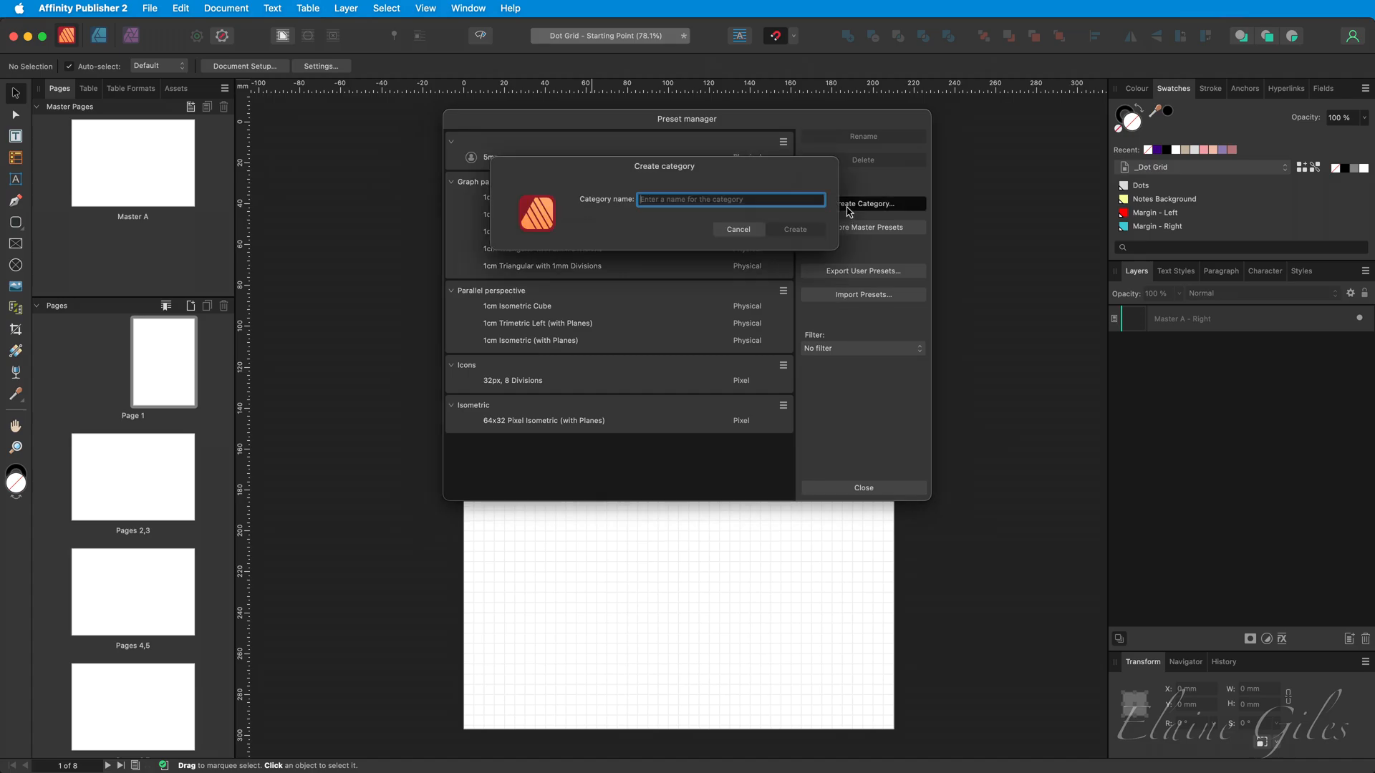
{"action": "type", "text": "Plann"}
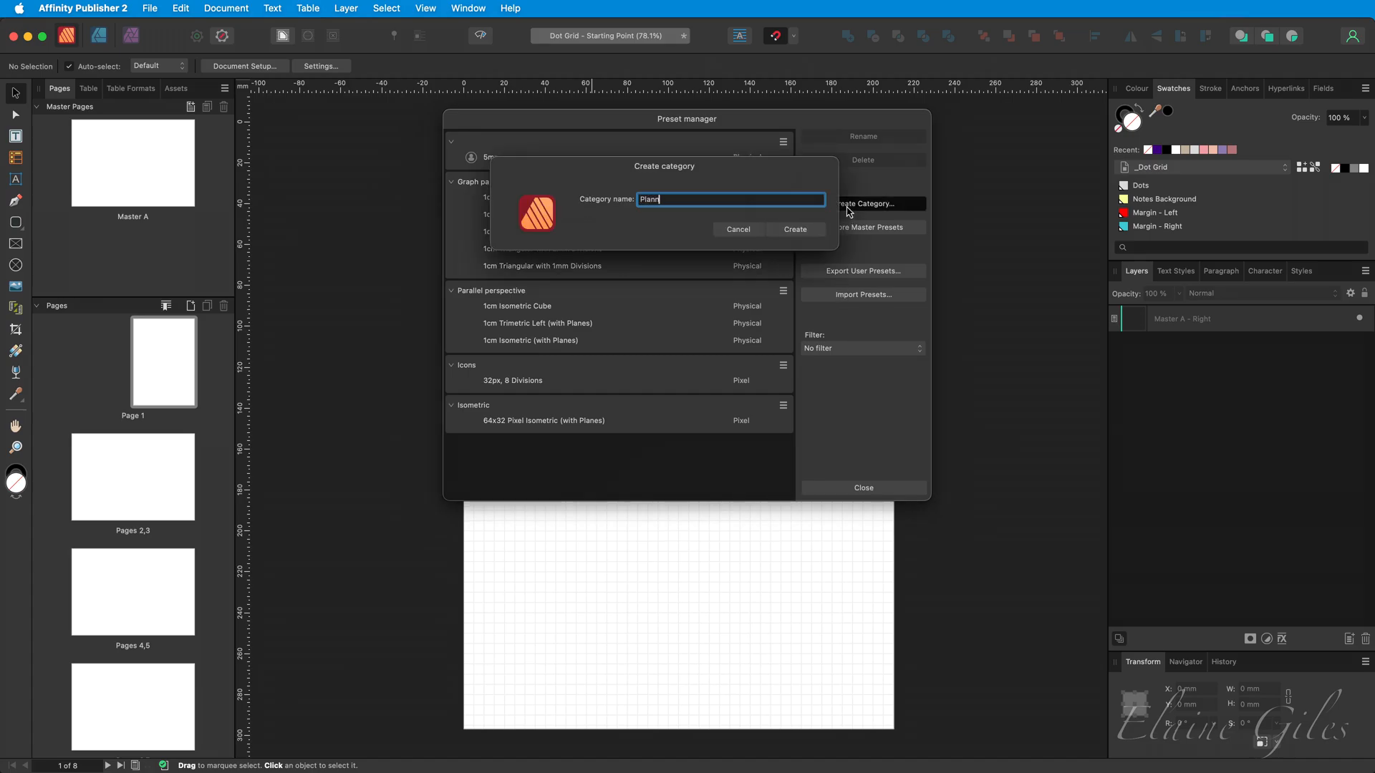
{"action": "type", "text": "er Pages"}
{"action": "left_click", "coordinate": [811, 231]}
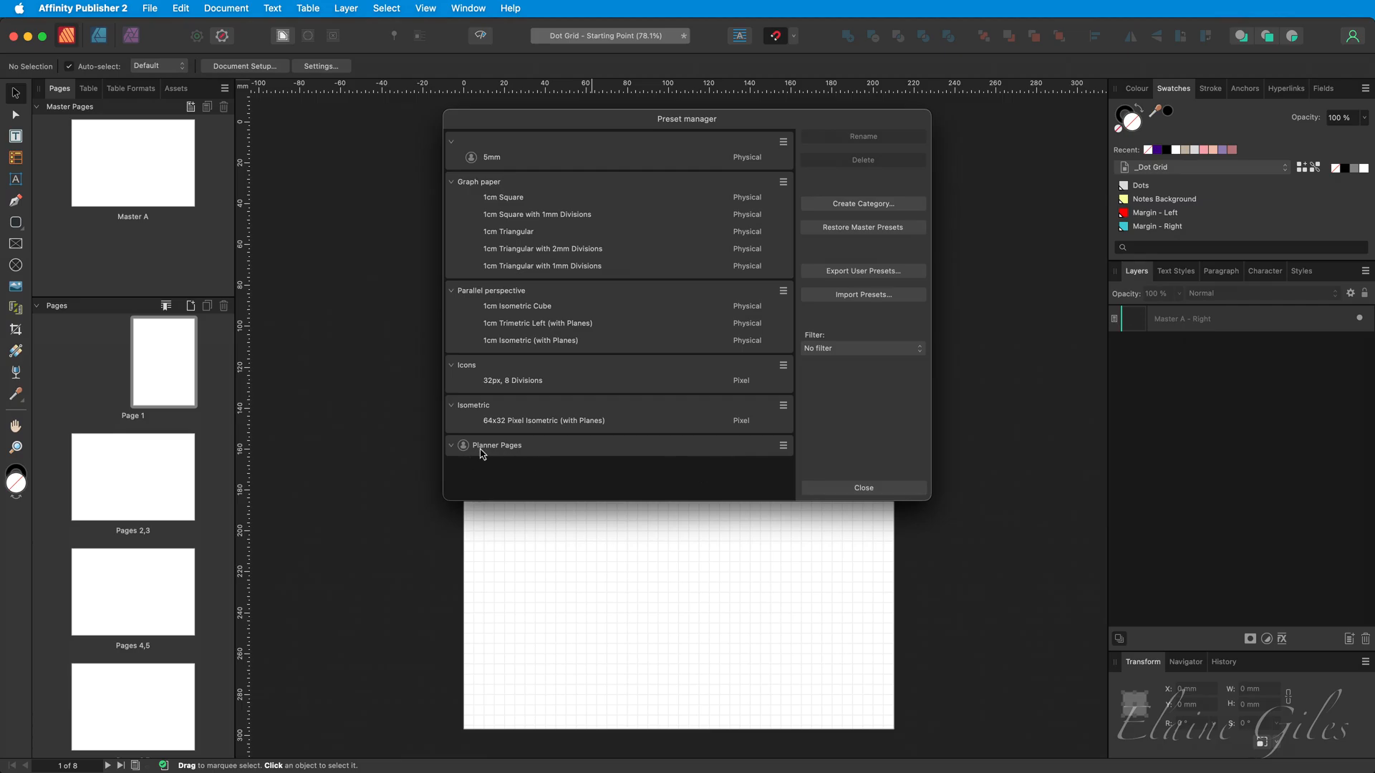
Move the 5mm preset into the Planner Pages category and leave the grid settings.
{"action": "left_click_drag", "start_coordinate": [496, 163], "coordinate": [583, 457]}
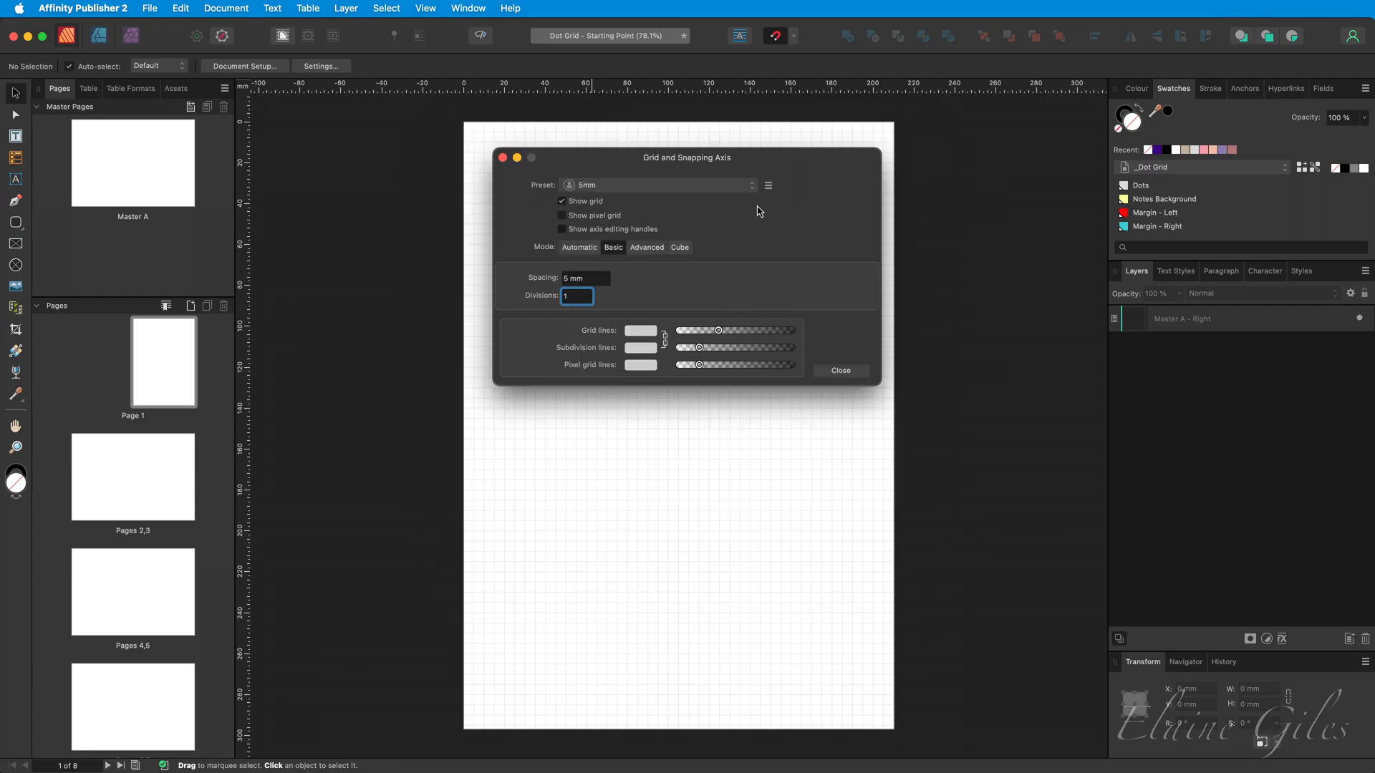
{"action": "left_click", "coordinate": [752, 187]}
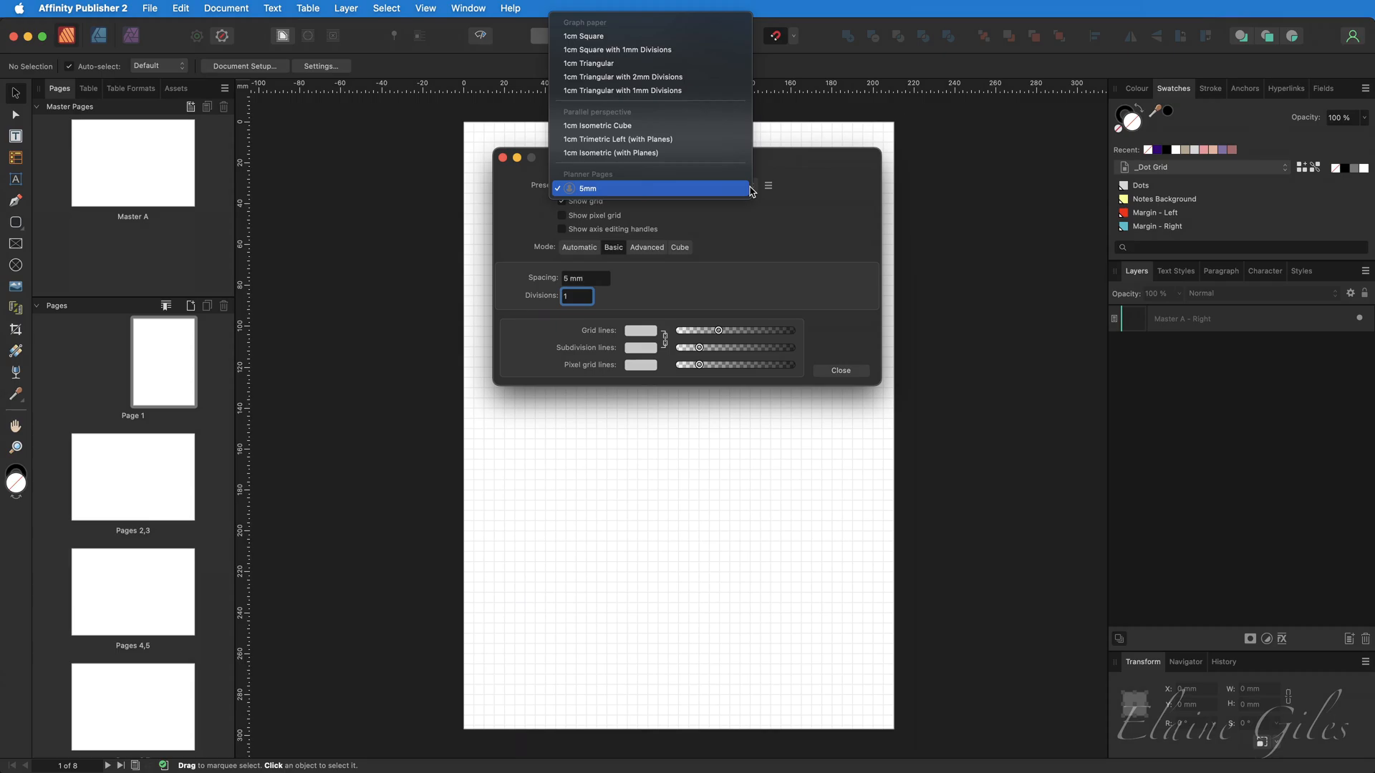
{"action": "left_click", "coordinate": [750, 189]}
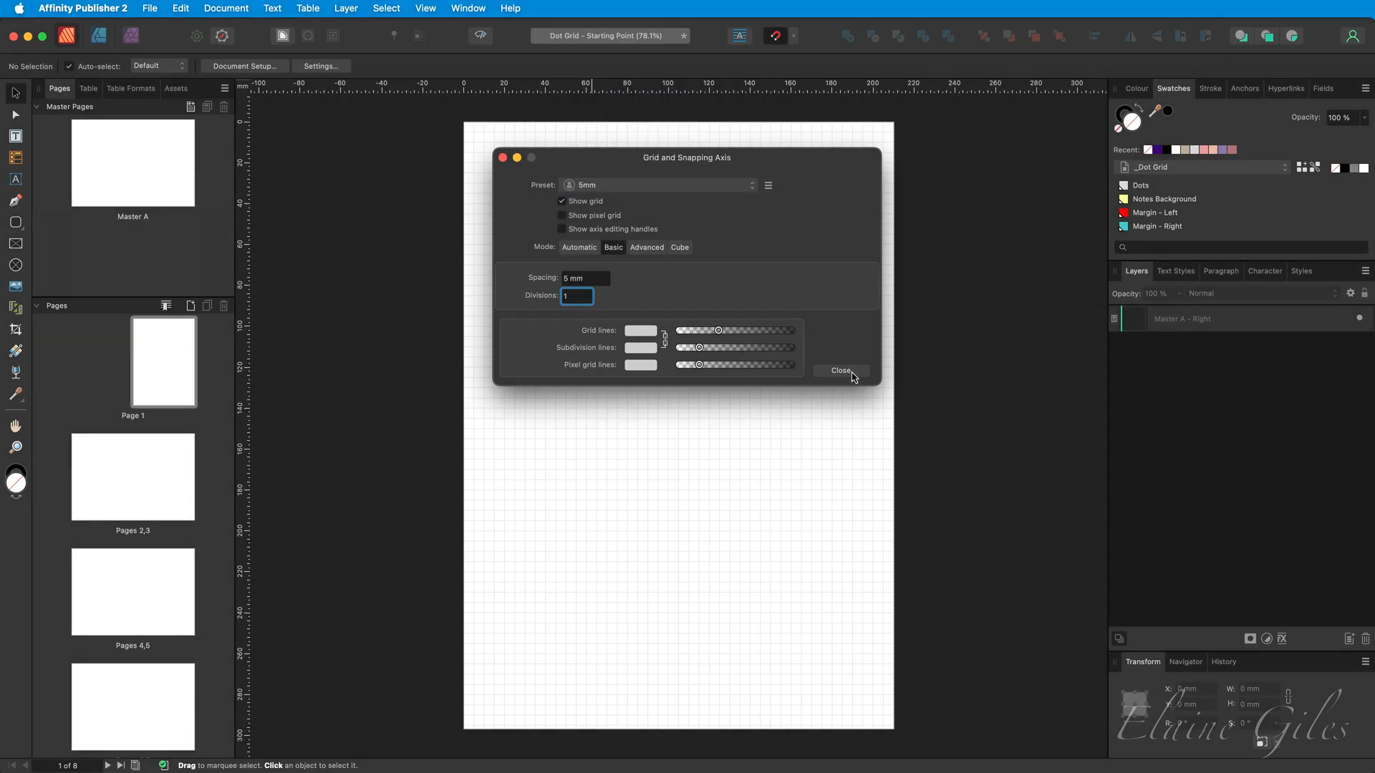
{"action": "left_click", "coordinate": [841, 371]}
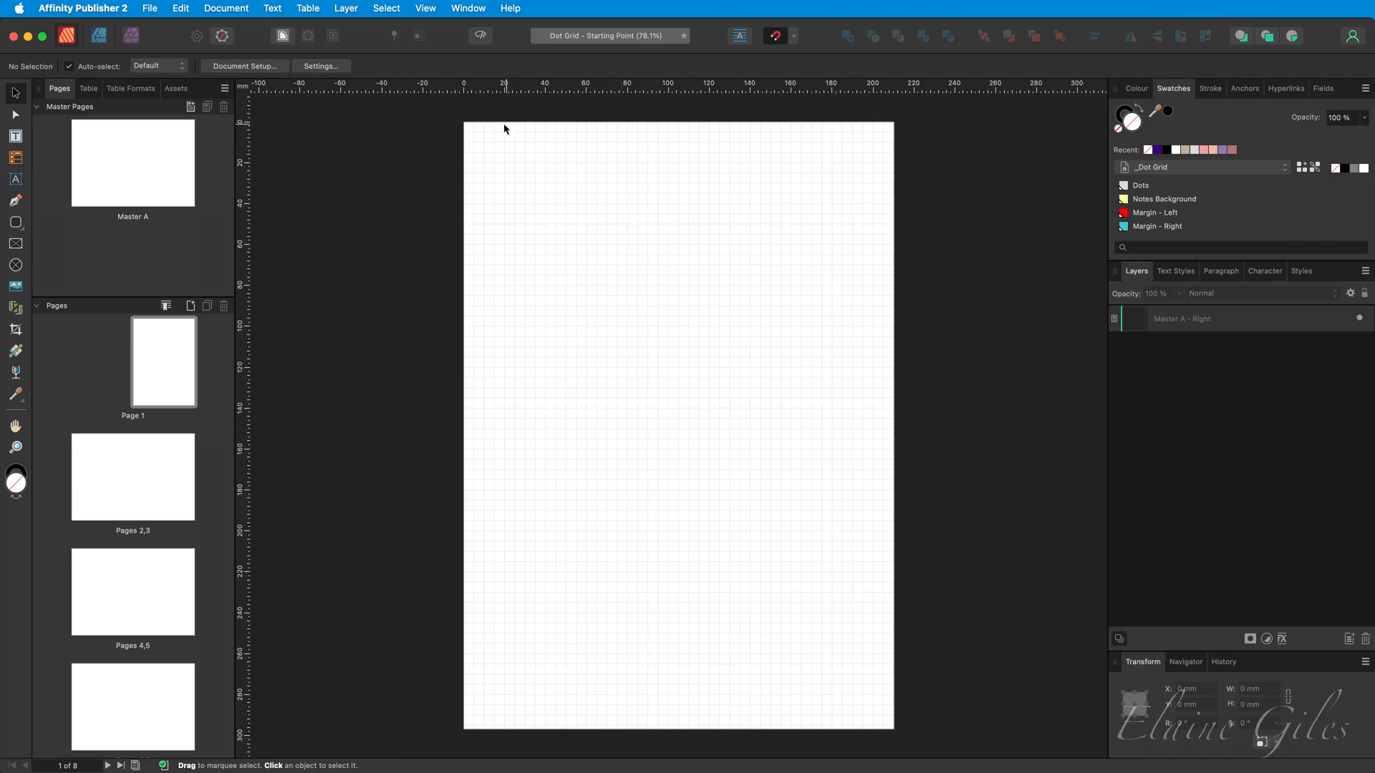
Draw a small rounded rectangle over the first 5 mm grid intersection of the page and set its size to 1 × 1 mm.
{"action": "scroll", "coordinate": [479, 124], "scroll_direction": "up", "scroll_amount": 5}
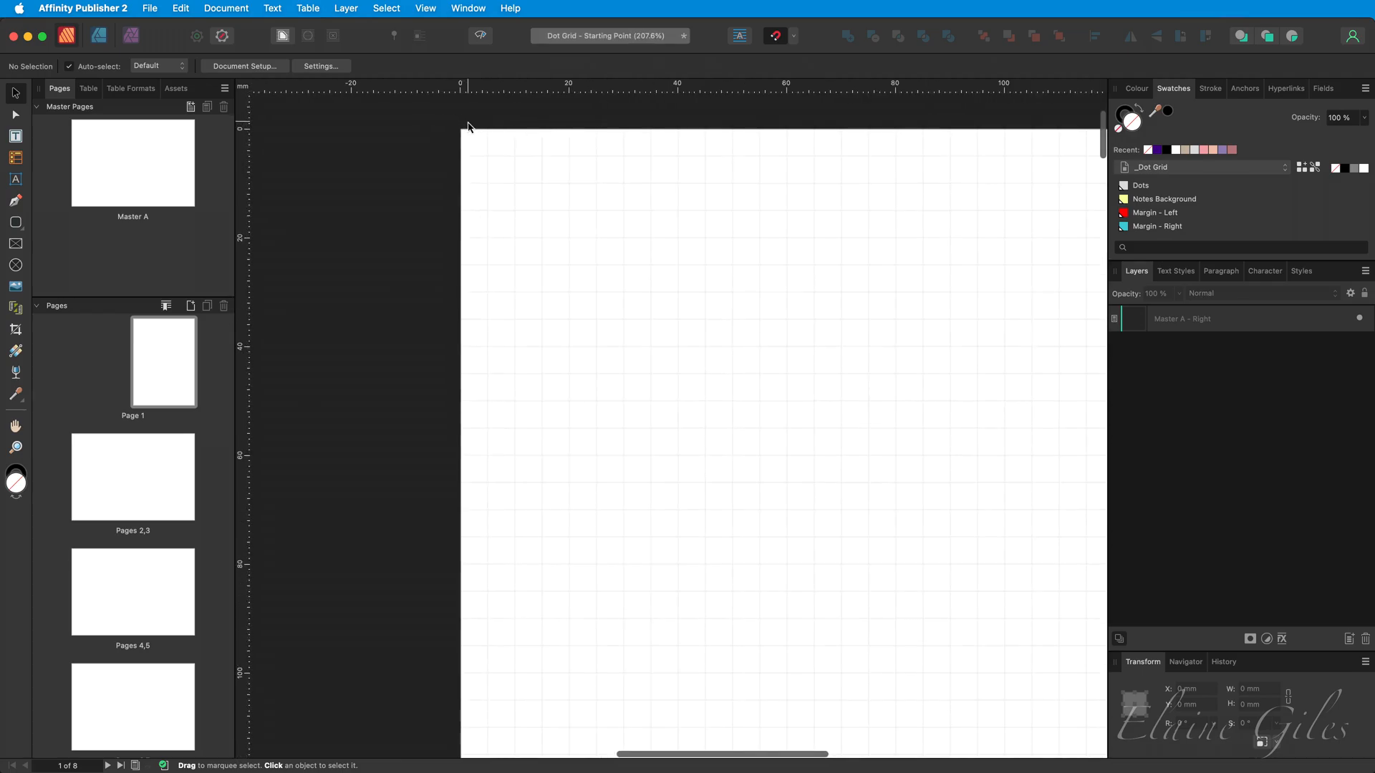
{"action": "scroll", "coordinate": [467, 129], "scroll_direction": "up", "scroll_amount": 4}
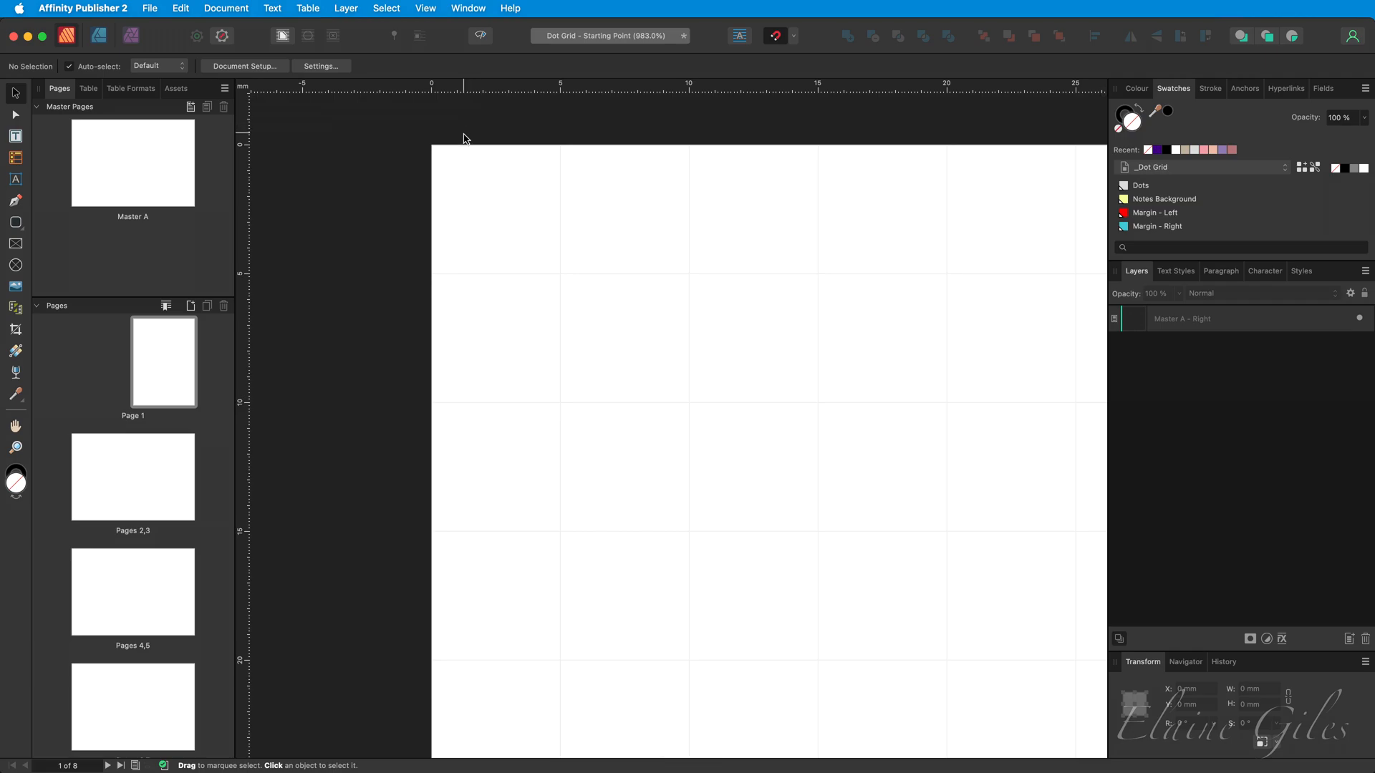
{"action": "left_click", "coordinate": [16, 226]}
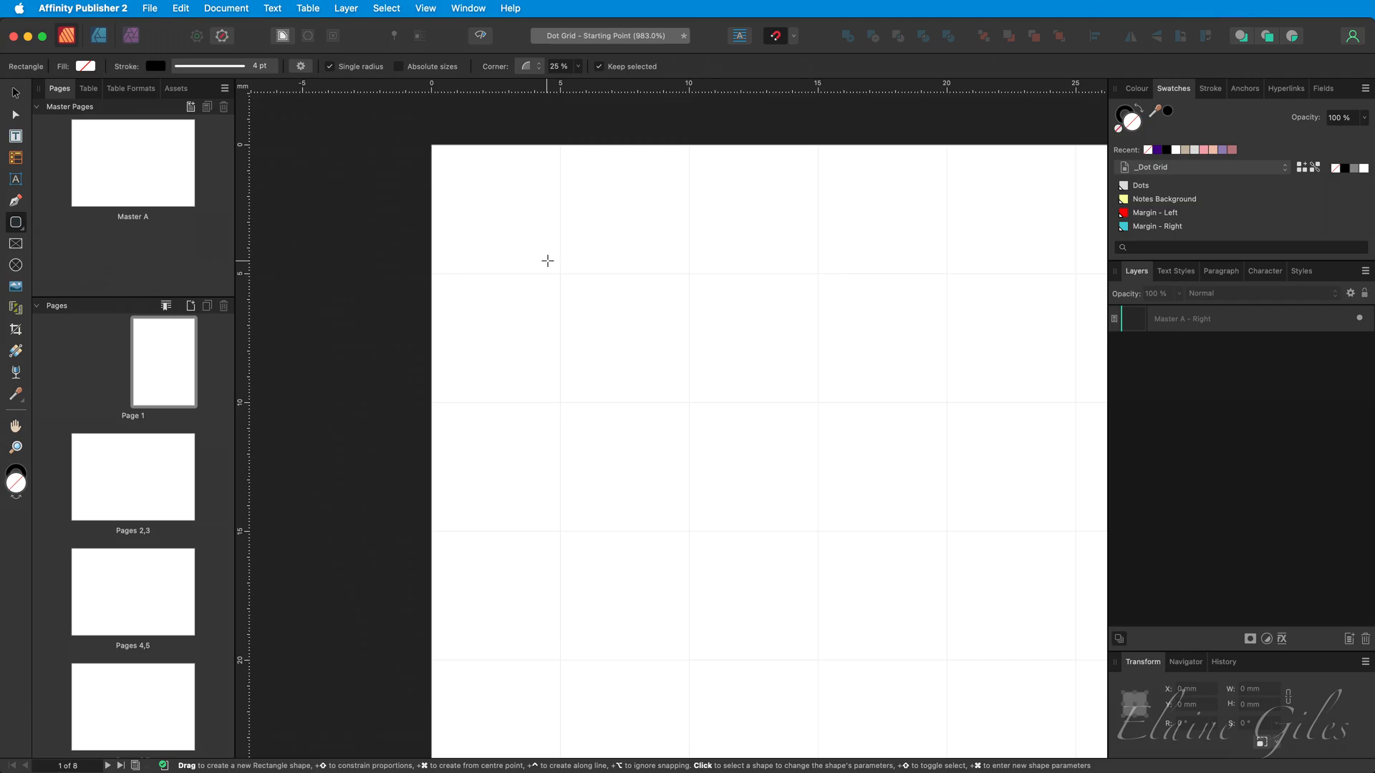
{"action": "left_click_drag", "start_coordinate": [548, 260], "coordinate": [570, 285]}
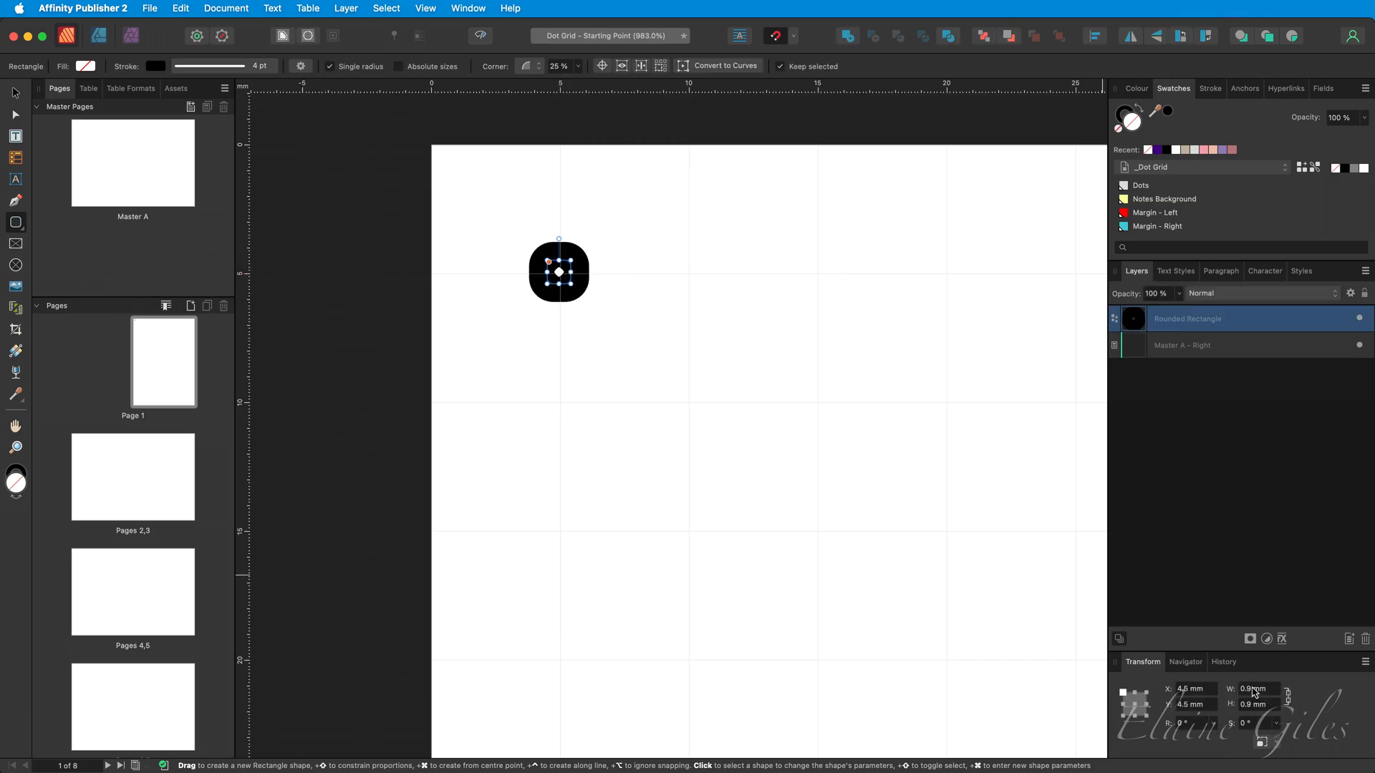
{"action": "left_click", "coordinate": [1251, 687]}
{"action": "type", "text": "1"}
{"action": "key", "text": "Tab"}
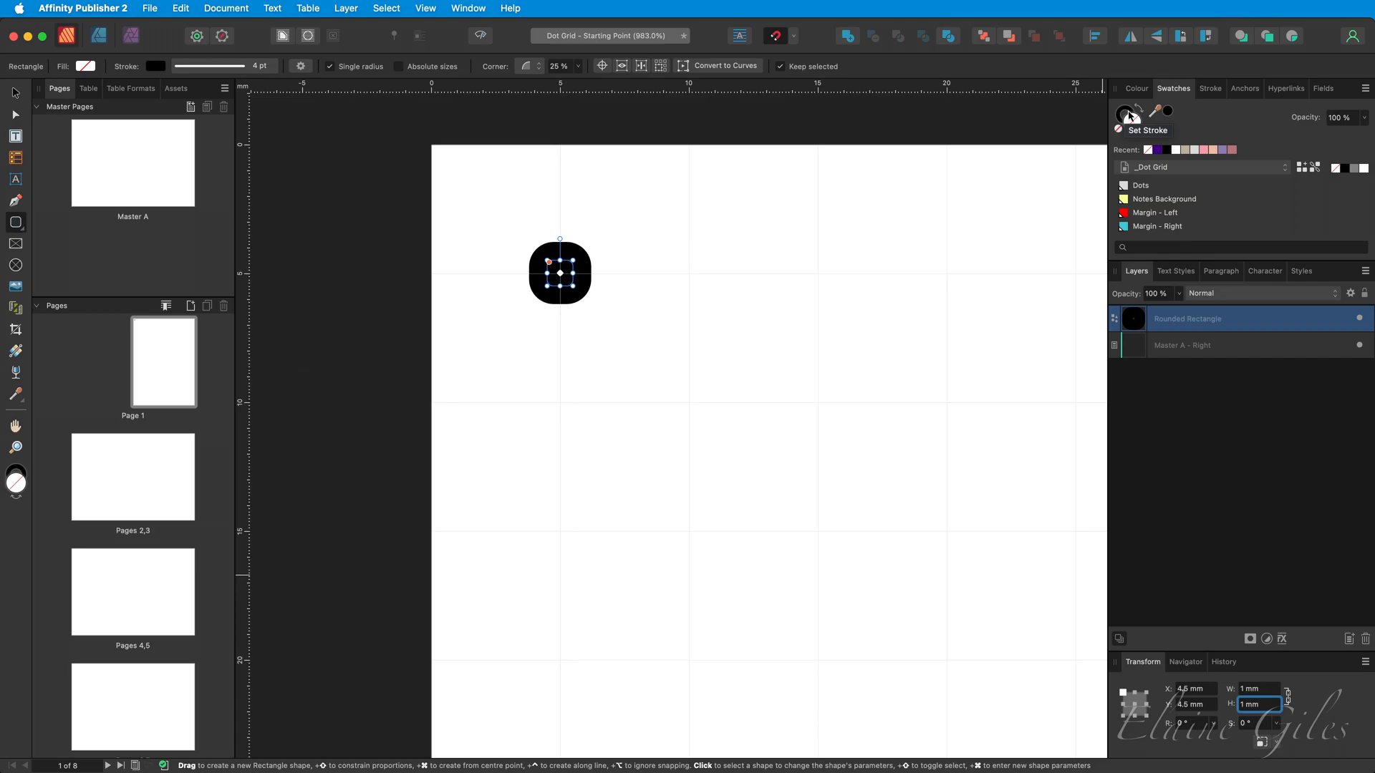
Swap the shape's fill and stroke, and round its corners to 50 % to form a circle.
{"action": "left_click", "coordinate": [1138, 108]}
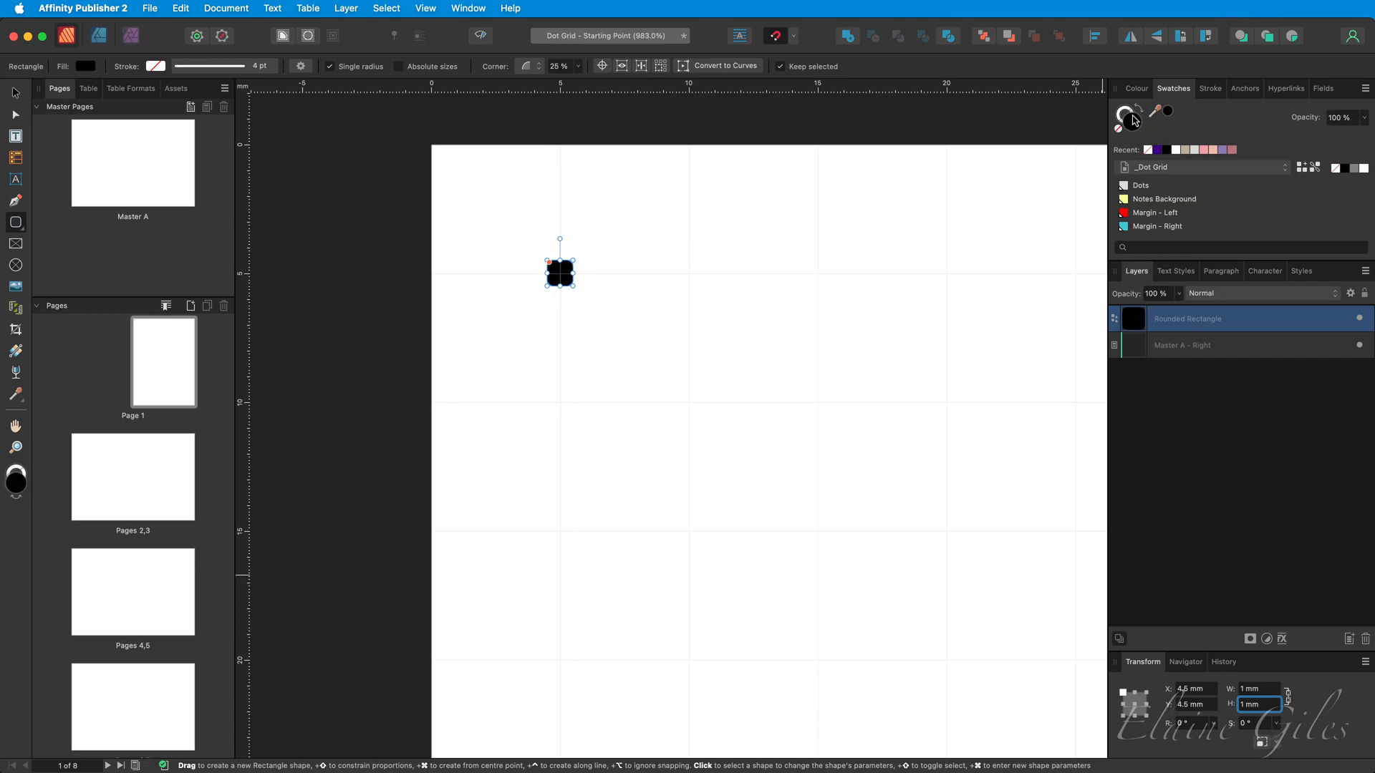
{"action": "left_click_drag", "start_coordinate": [549, 263], "coordinate": [556, 270]}
Snap the circle's centre to the grid intersection at 5 mm, 5 mm, and set its transform anchor point to the centre.
{"action": "double_click", "coordinate": [1132, 329]}
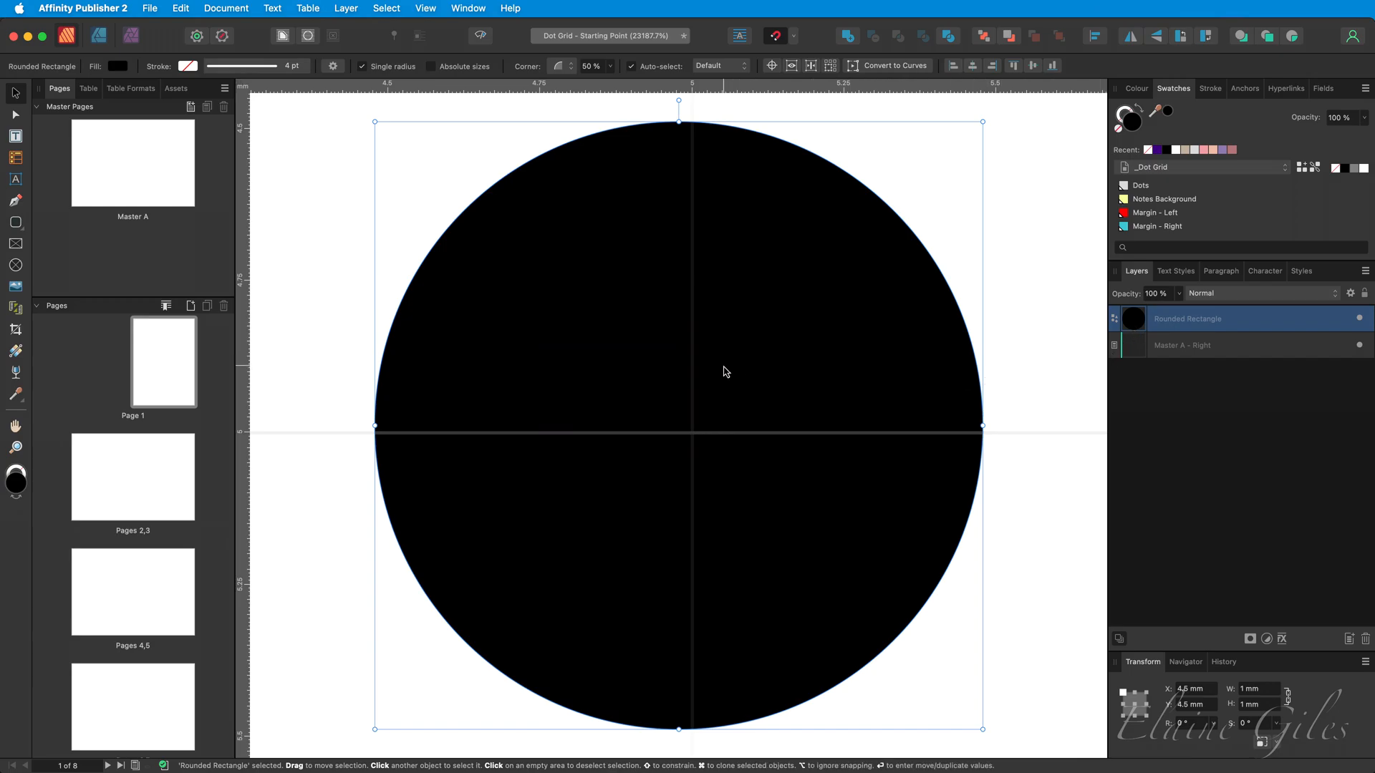
{"action": "left_click_drag", "start_coordinate": [730, 370], "coordinate": [738, 374]}
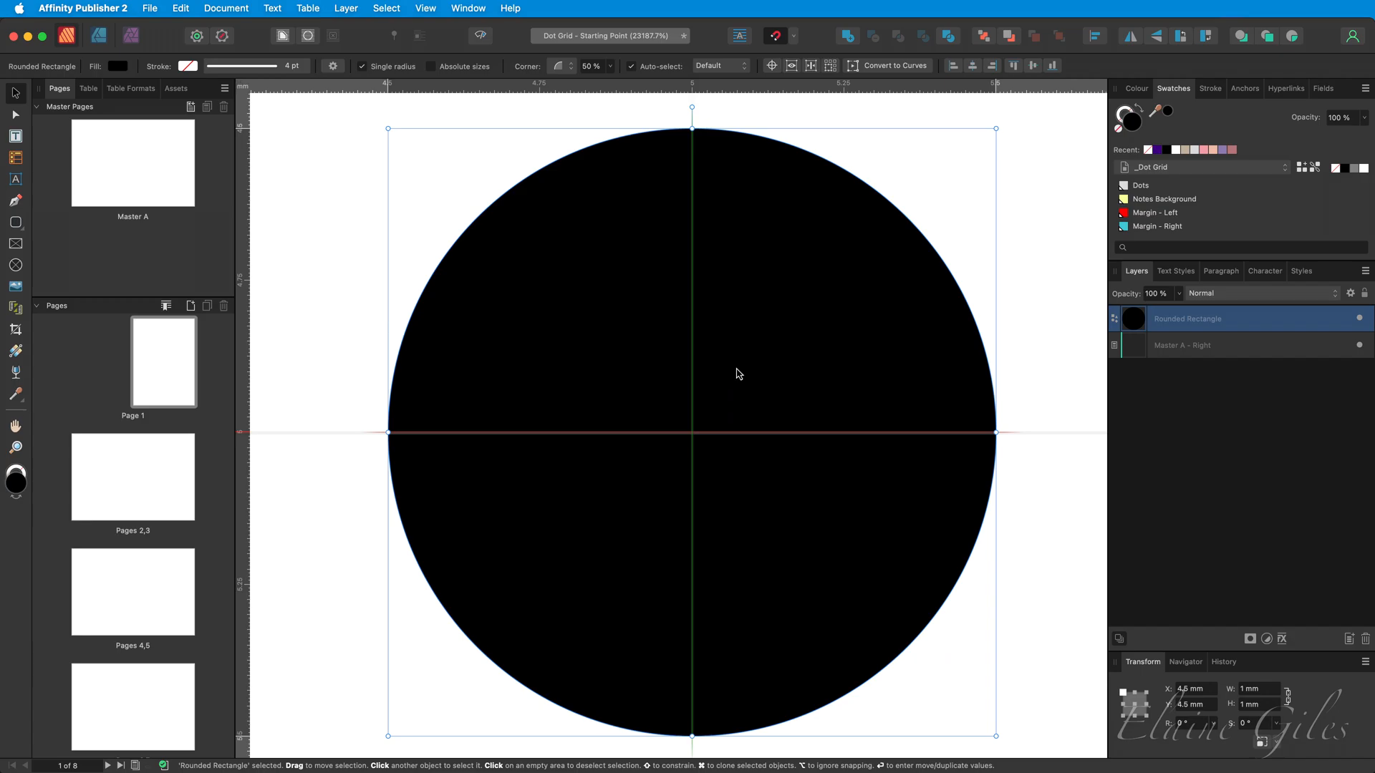
{"action": "left_click_drag", "start_coordinate": [739, 373], "coordinate": [739, 373]}
{"action": "left_click", "coordinate": [1136, 705]}
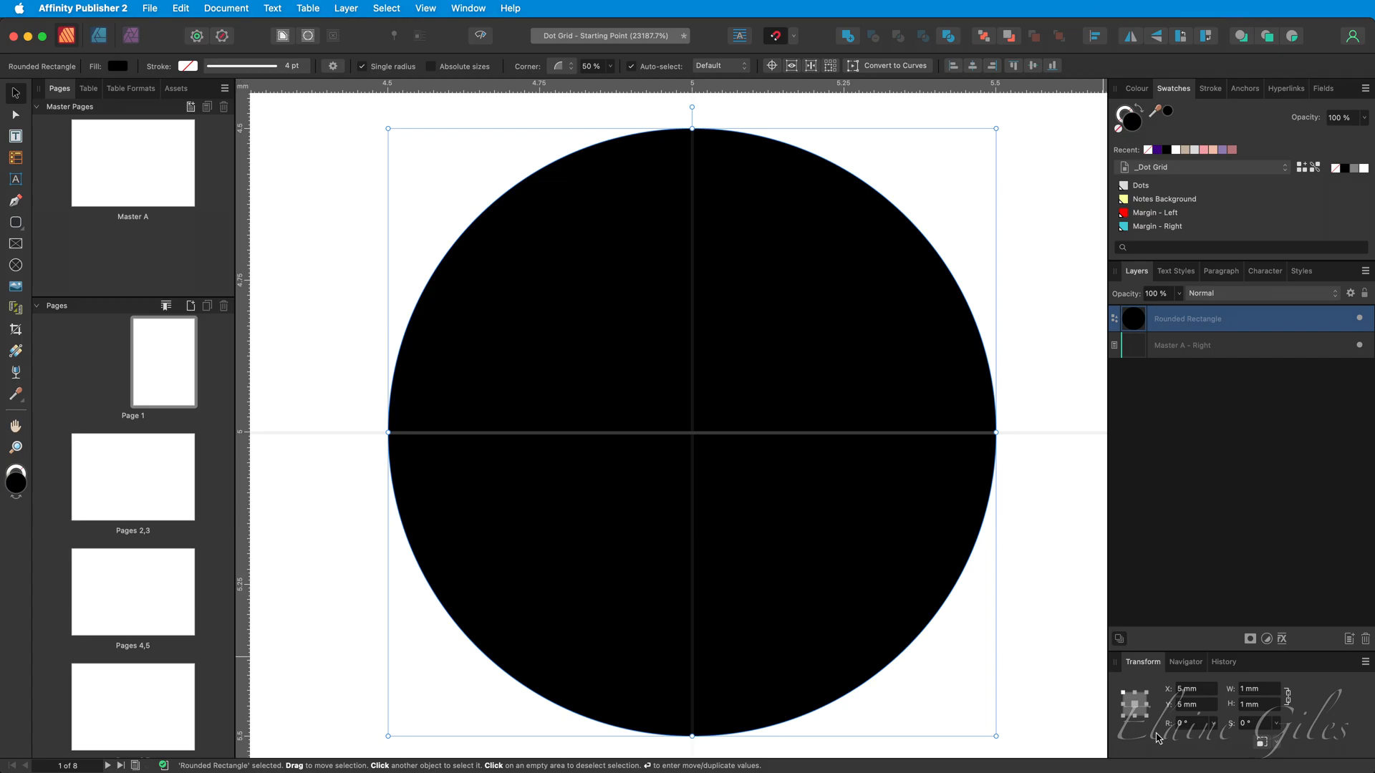
Fill the circle with the Dots swatch from the document's _Dot Grid palette.
{"action": "key", "text": "super+0"}
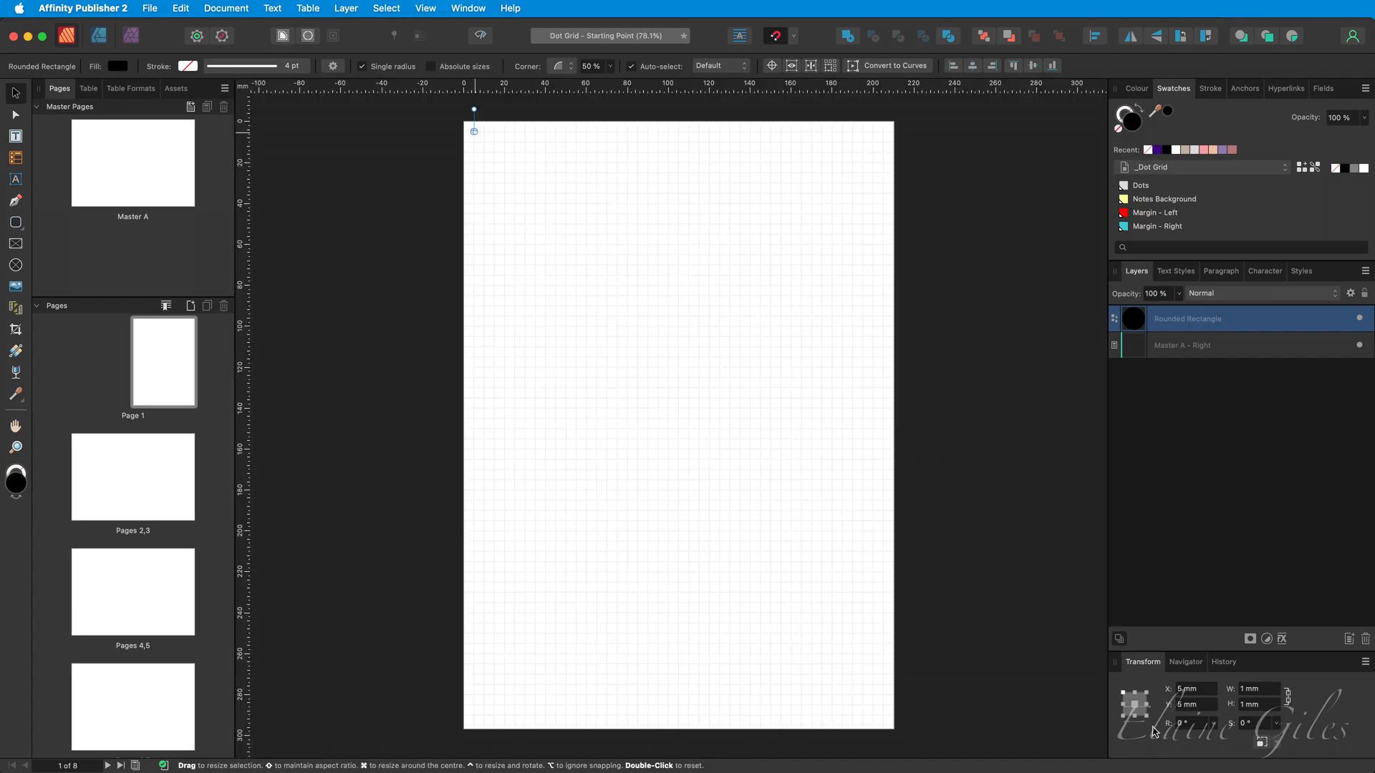
{"action": "left_click", "coordinate": [1144, 187]}
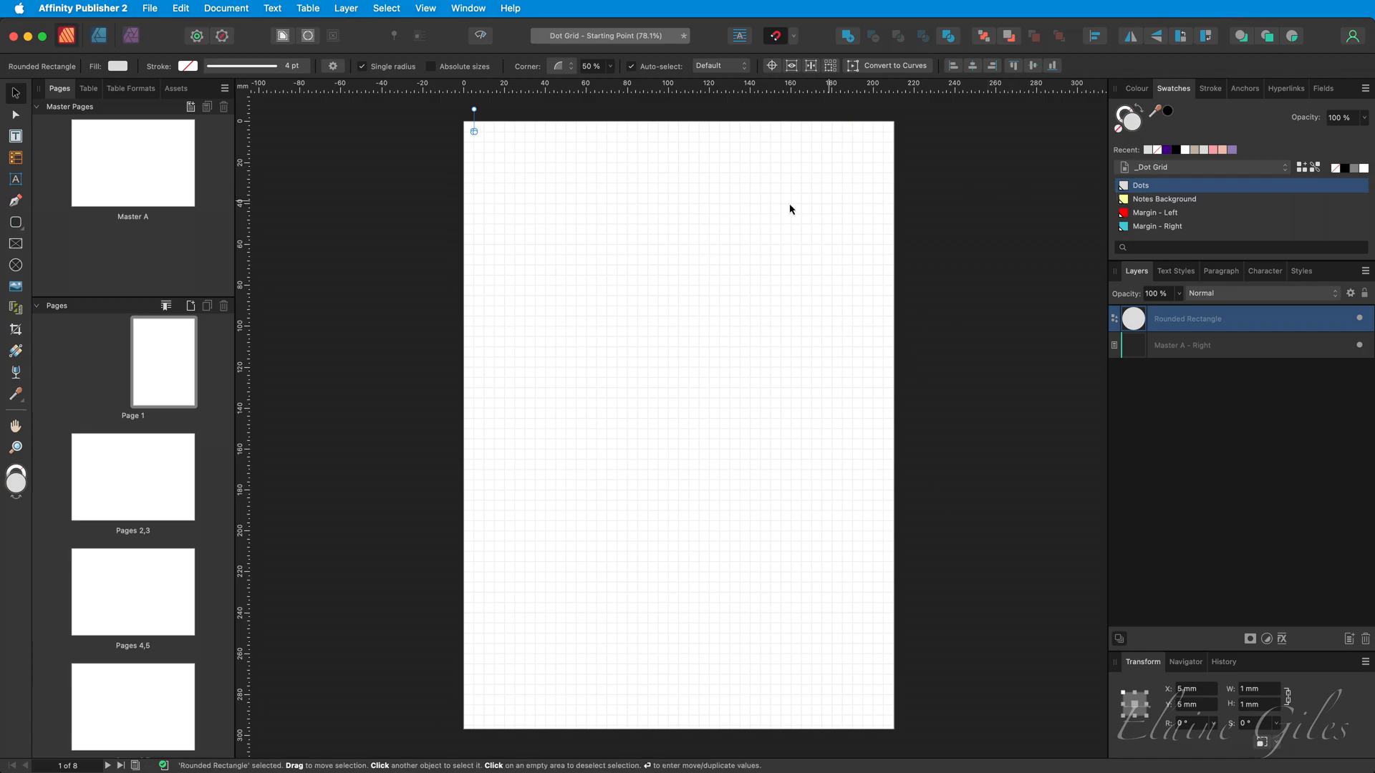
In the Designer persona, rename the circle's layer Dot and create a symbol from it, then return to the Publisher persona.
{"action": "left_click", "coordinate": [99, 37]}
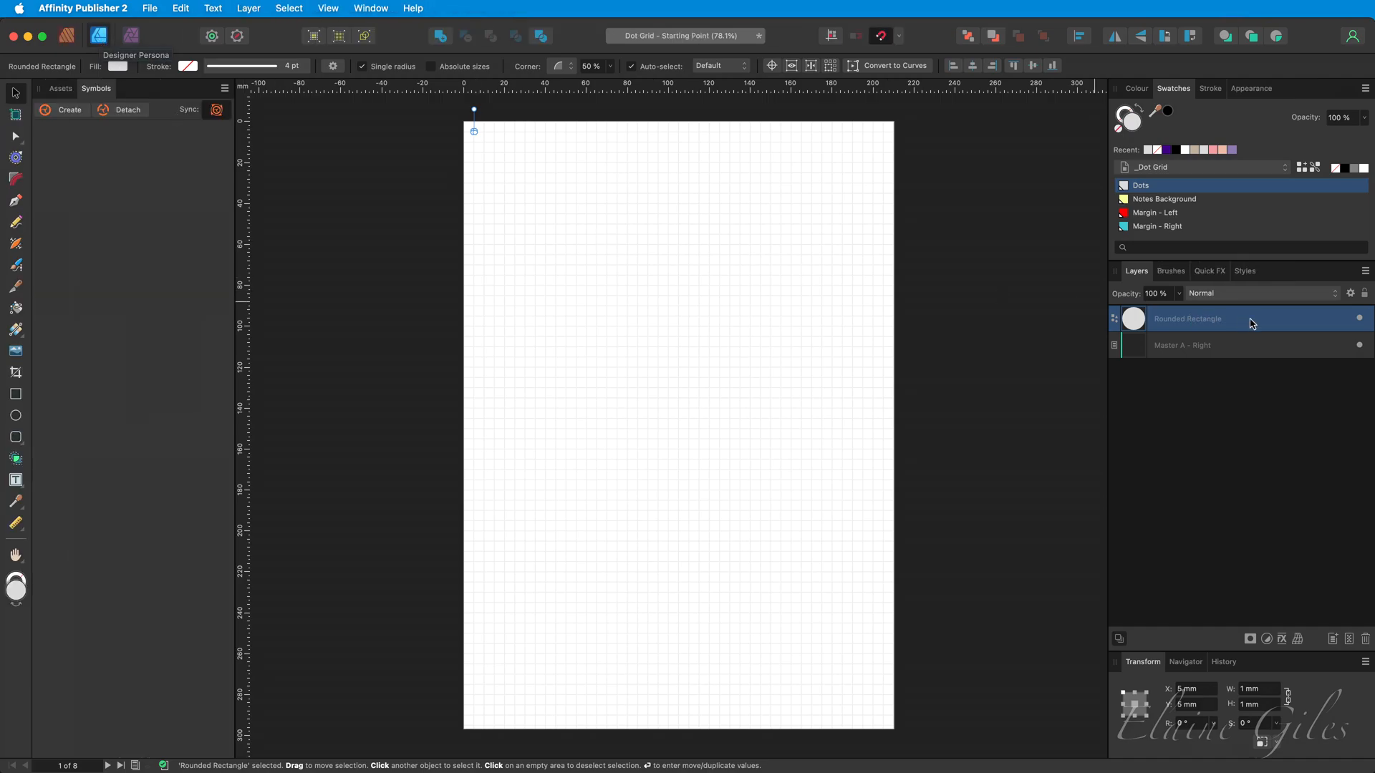
{"action": "double_click", "coordinate": [1178, 320]}
{"action": "type", "text": "Dot"}
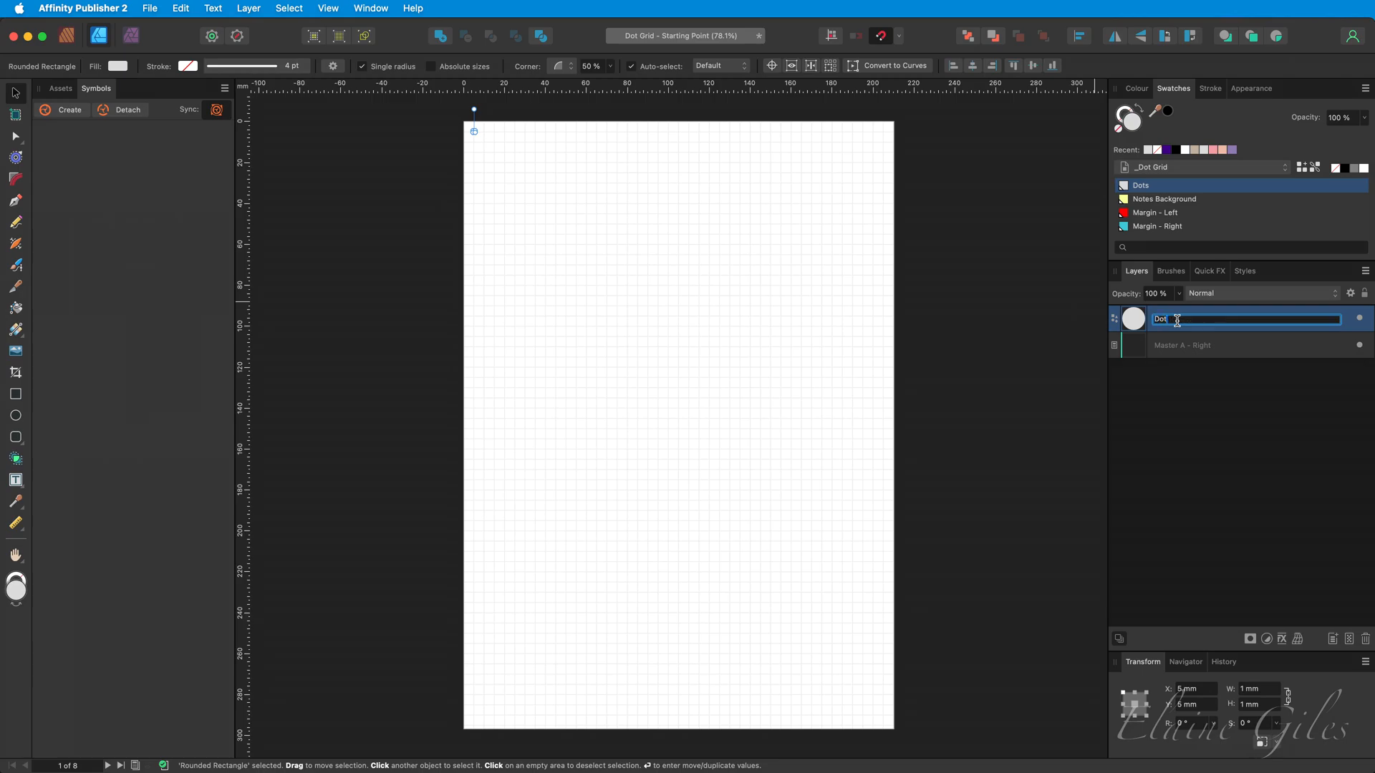
{"action": "key", "text": "Return"}
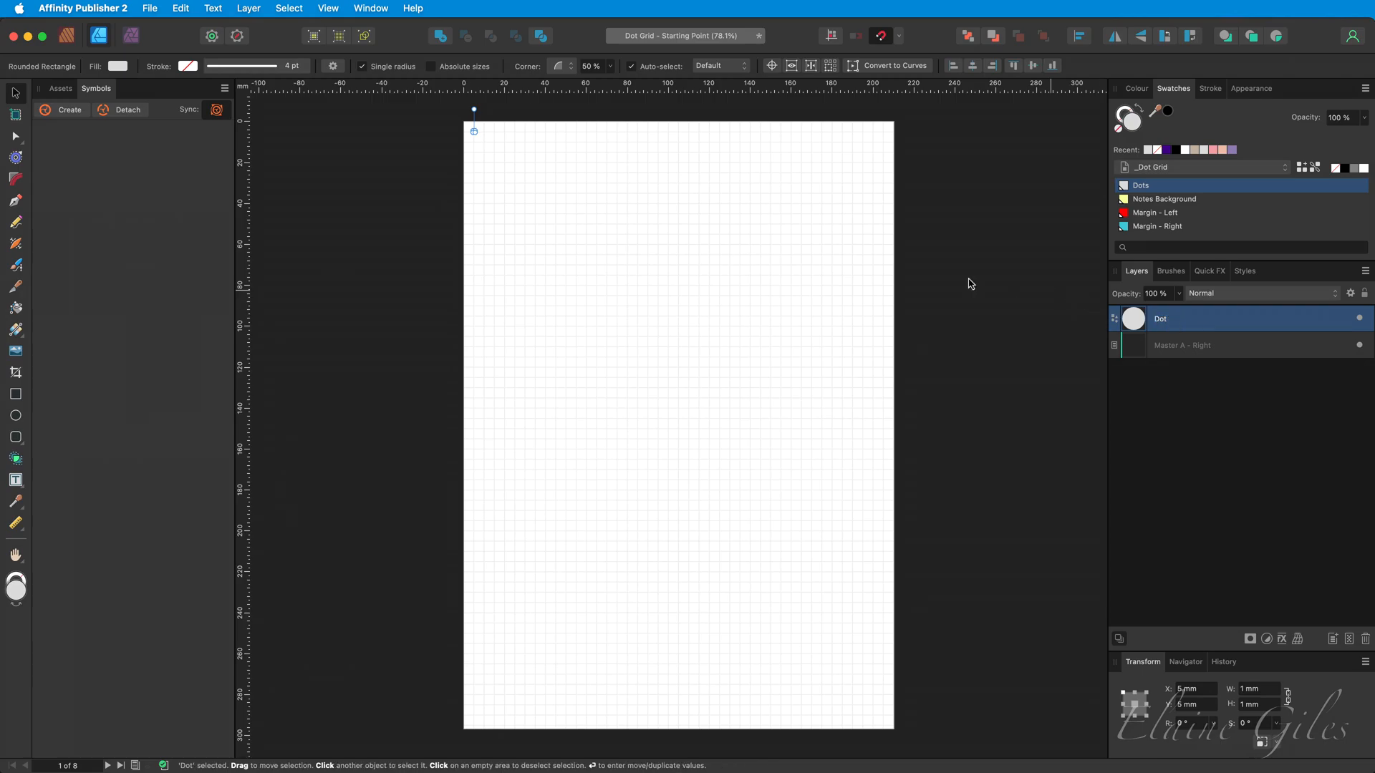
{"action": "left_click", "coordinate": [76, 111]}
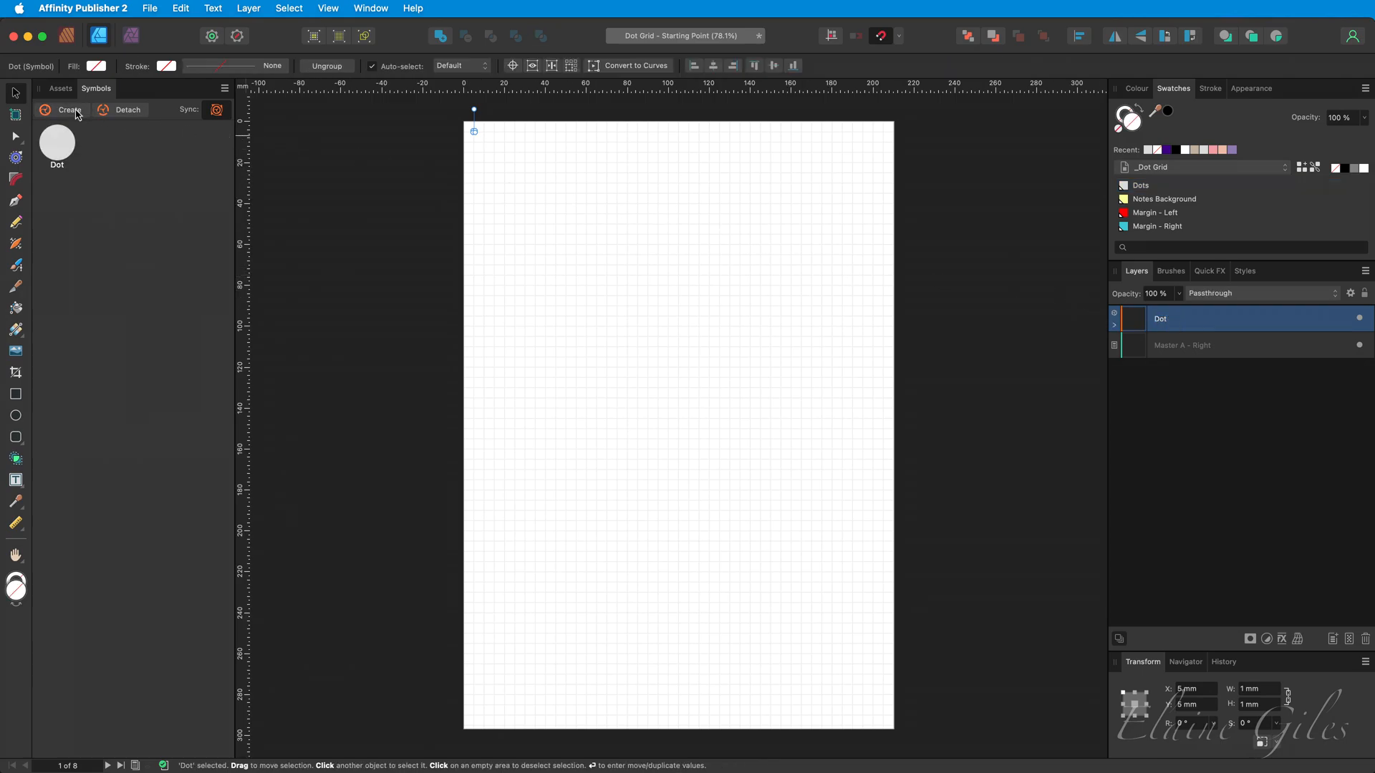
{"action": "left_click", "coordinate": [67, 37]}
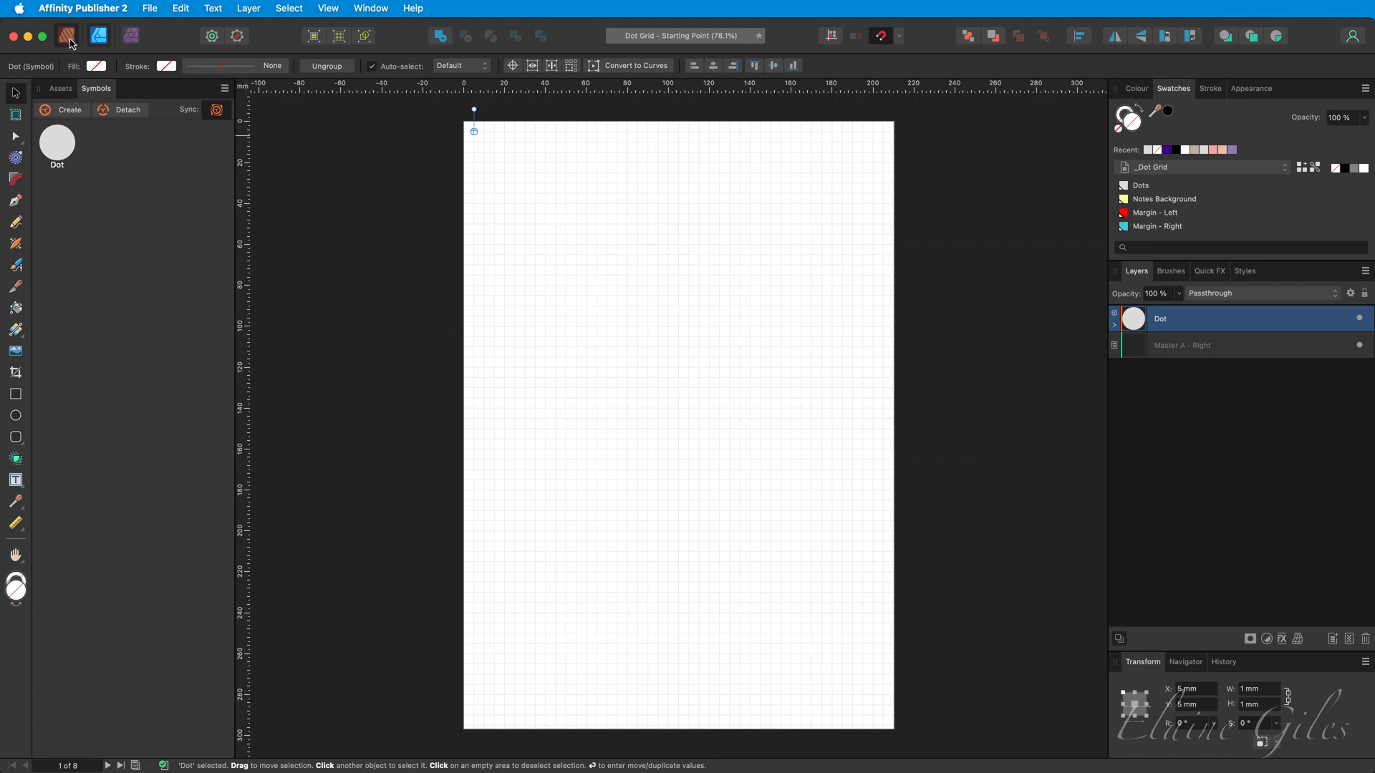
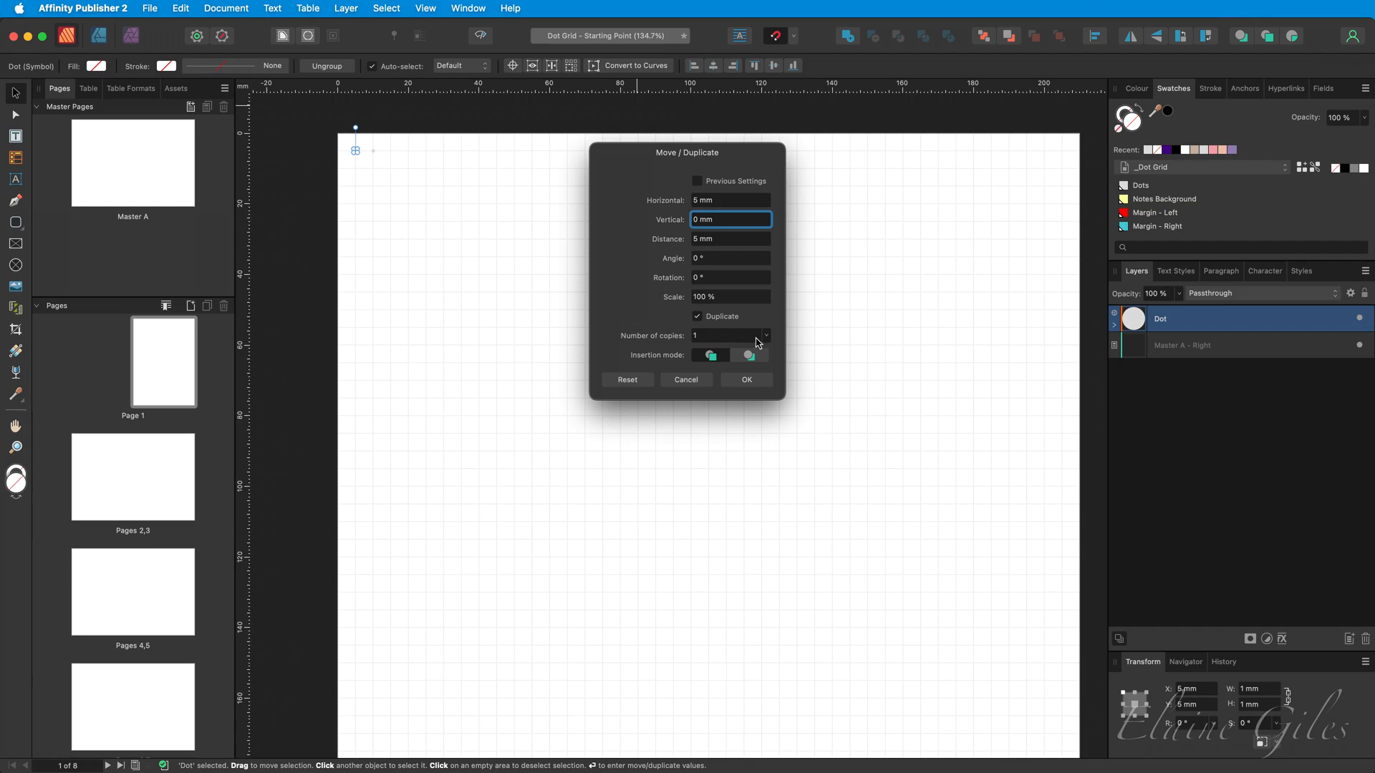
Make 40 copies of the dot at 5 mm horizontal spacing across the page and group the complete row.
{"action": "left_click", "coordinate": [766, 337]}
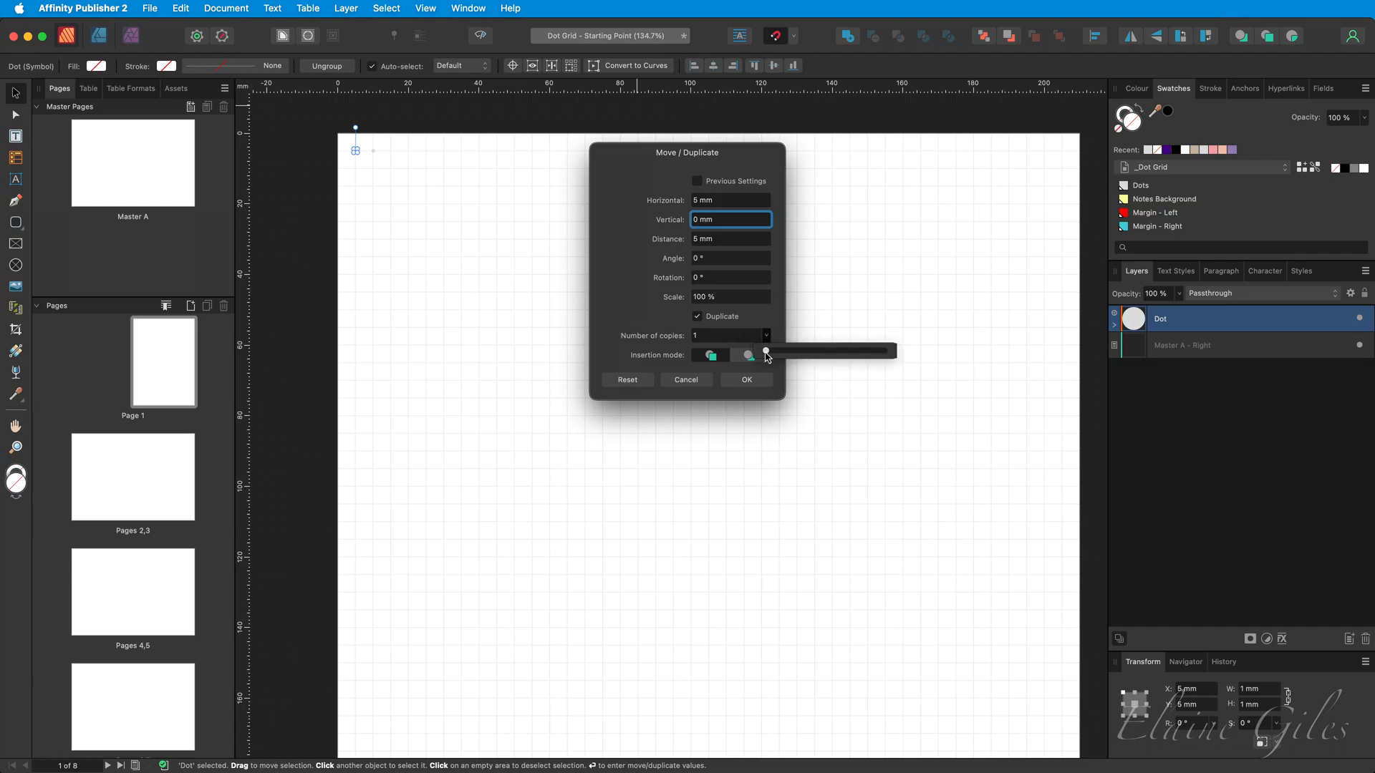
{"action": "left_click_drag", "start_coordinate": [765, 353], "coordinate": [815, 364]}
{"action": "left_click", "coordinate": [623, 286]}
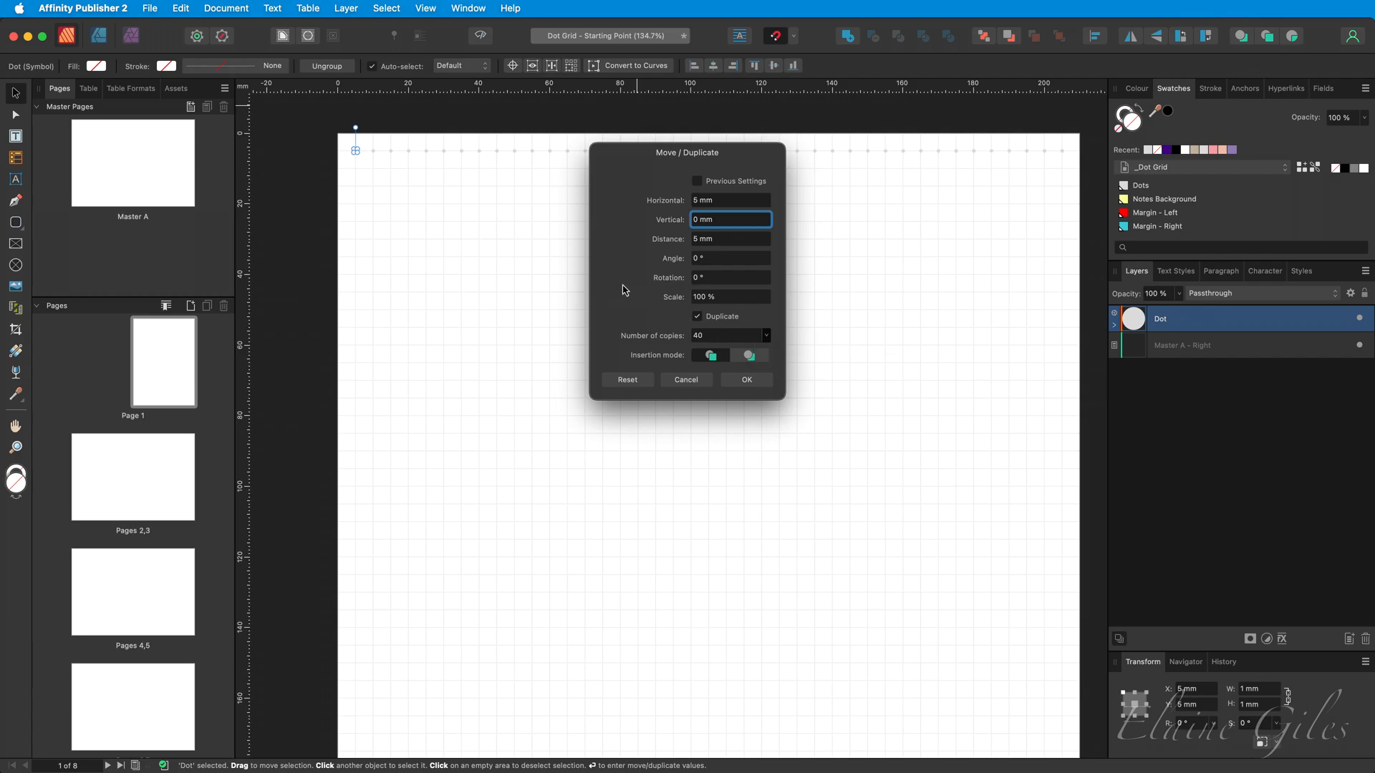
{"action": "left_click", "coordinate": [752, 383]}
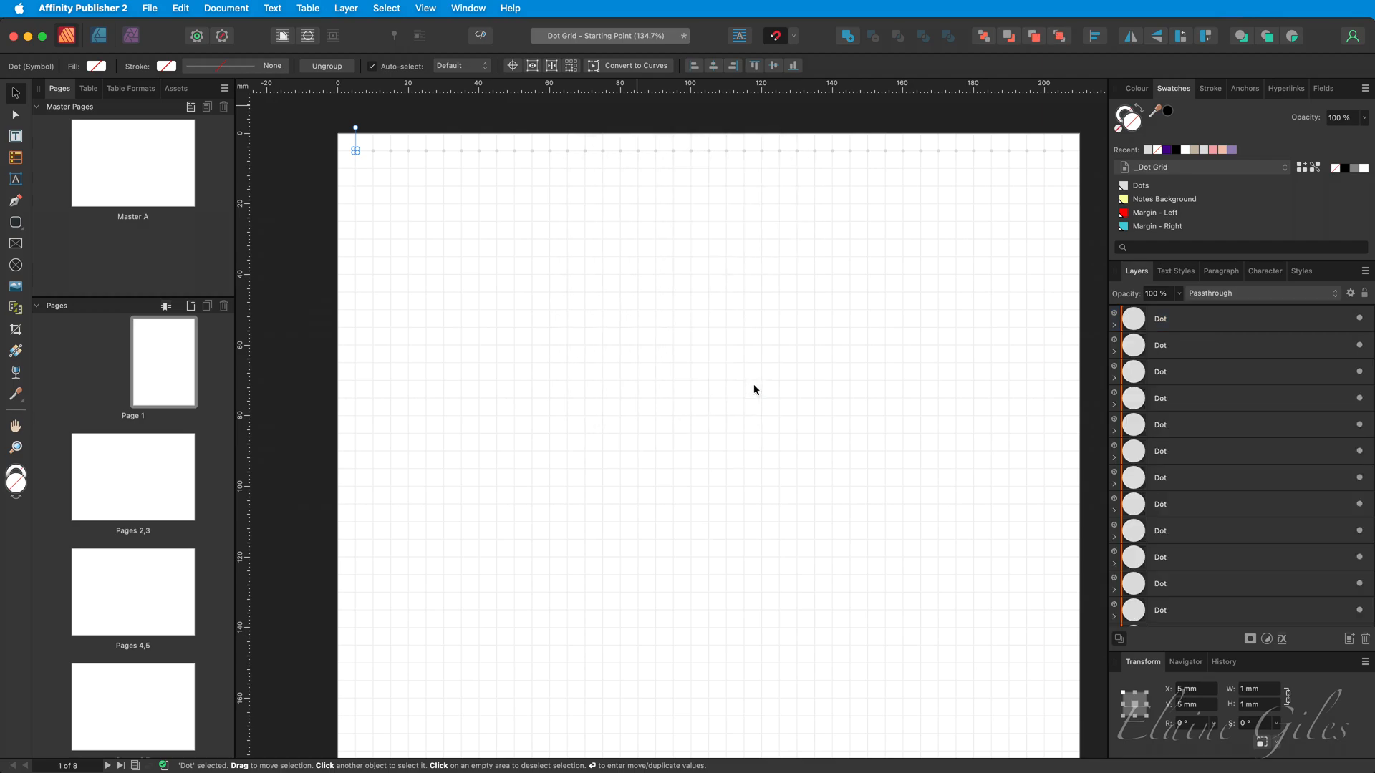
{"action": "left_click_drag", "start_coordinate": [335, 139], "coordinate": [1082, 175]}
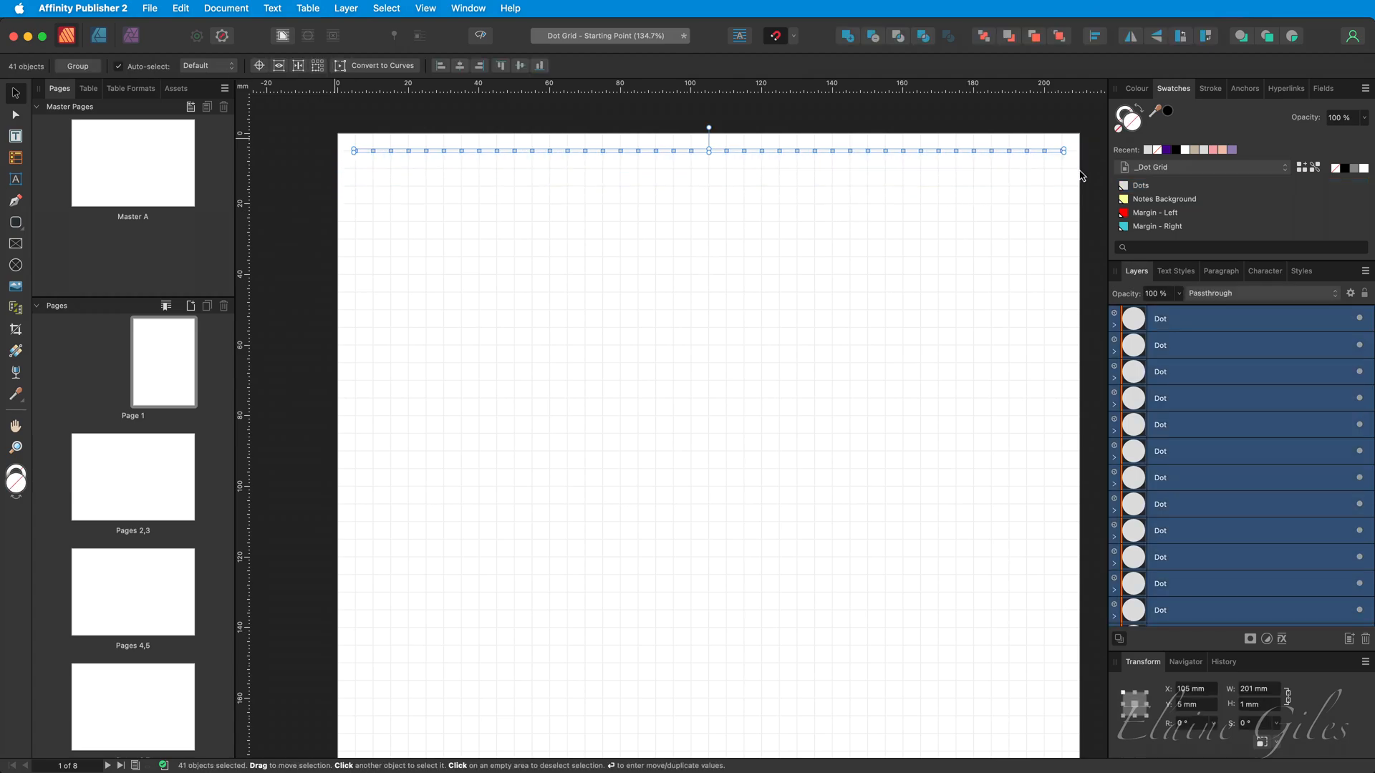
{"action": "key", "text": "super+g"}
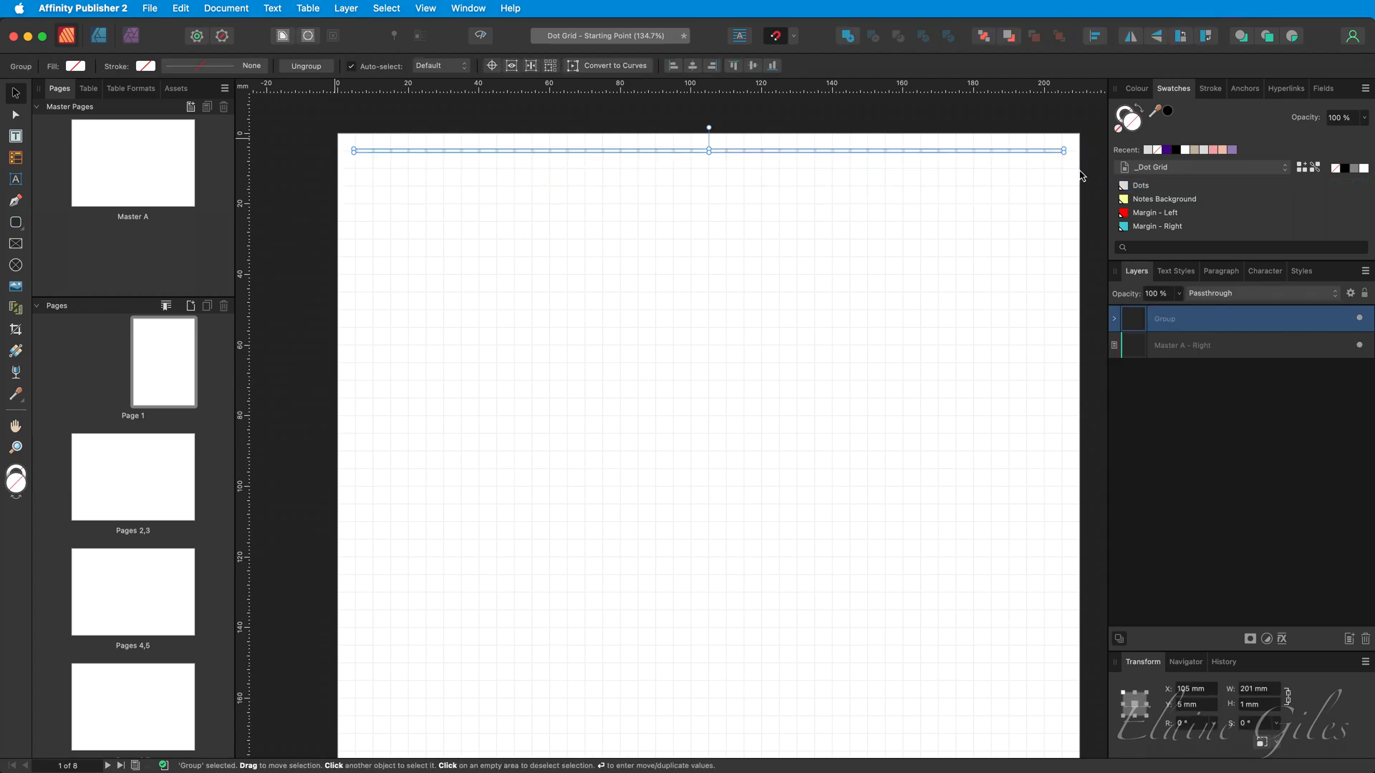
Duplicate the grouped dot row down the page with a 5 mm vertical offset and 58 copies.
{"action": "key", "text": "super+0"}
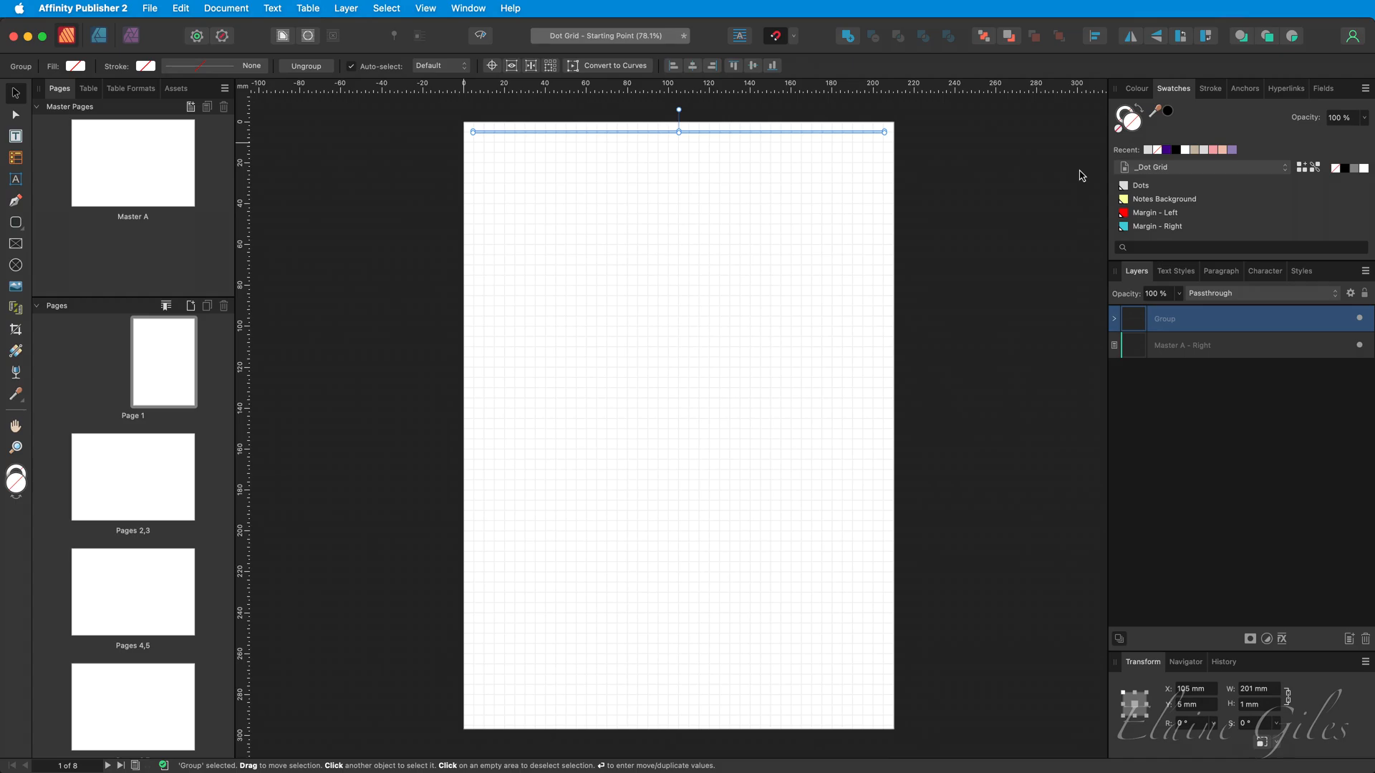
{"action": "key", "text": "Return"}
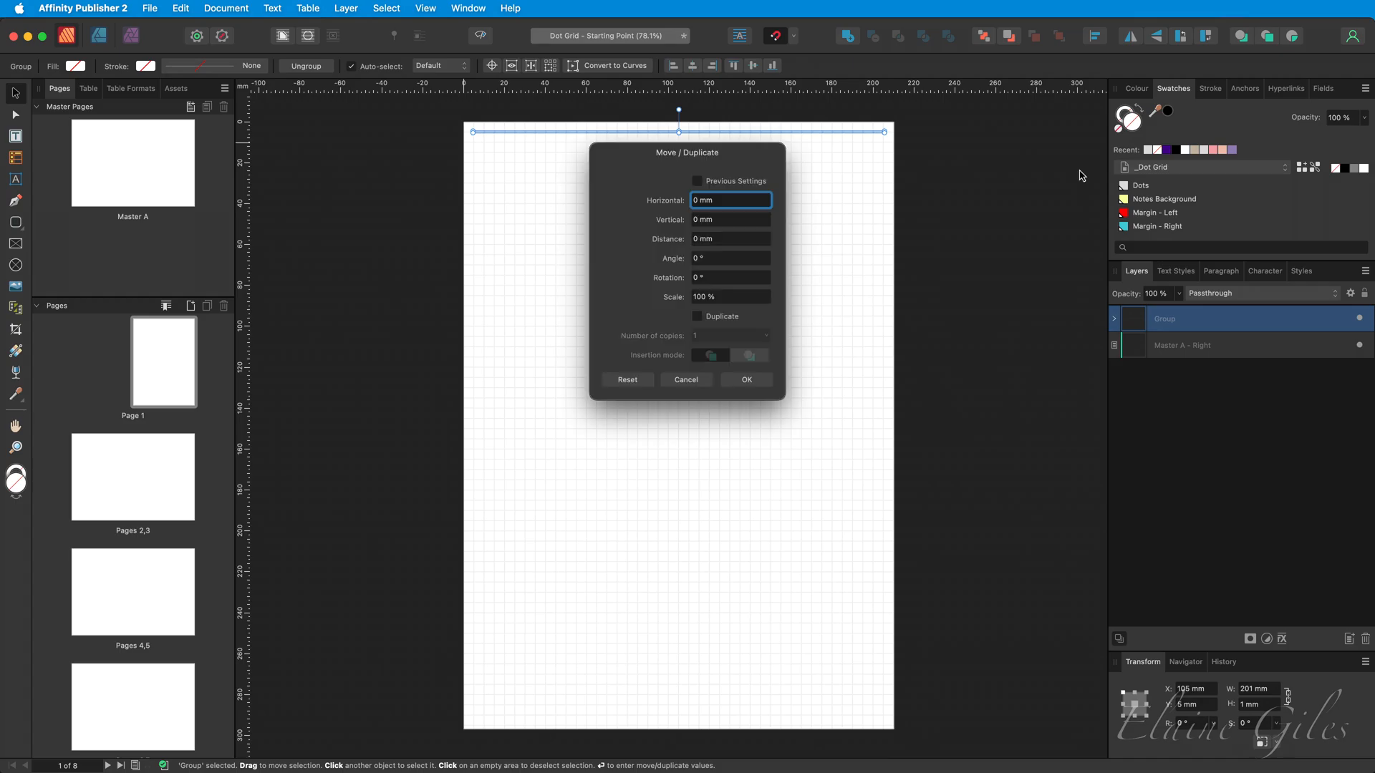
{"action": "left_click", "coordinate": [738, 219]}
{"action": "type", "text": "5"}
{"action": "key", "text": "Tab"}
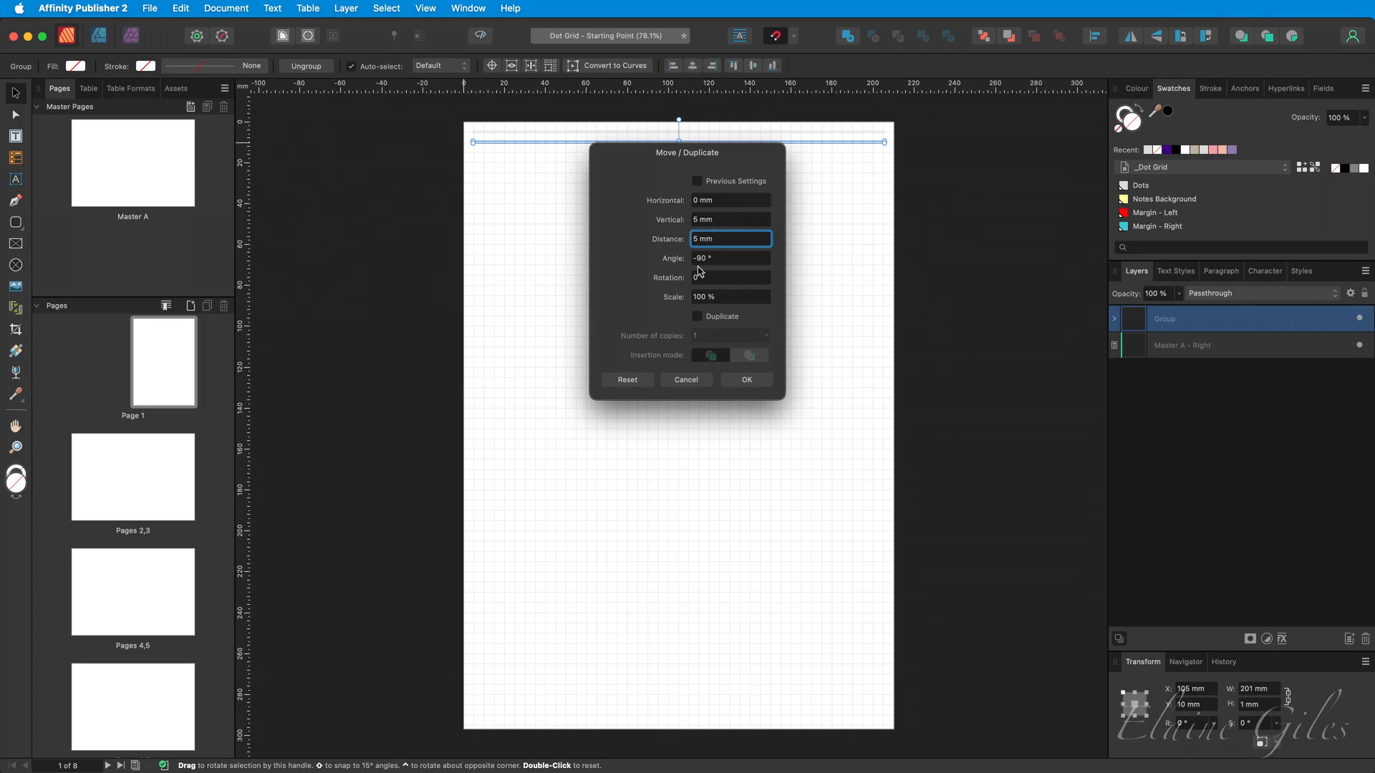
{"action": "left_click", "coordinate": [719, 319]}
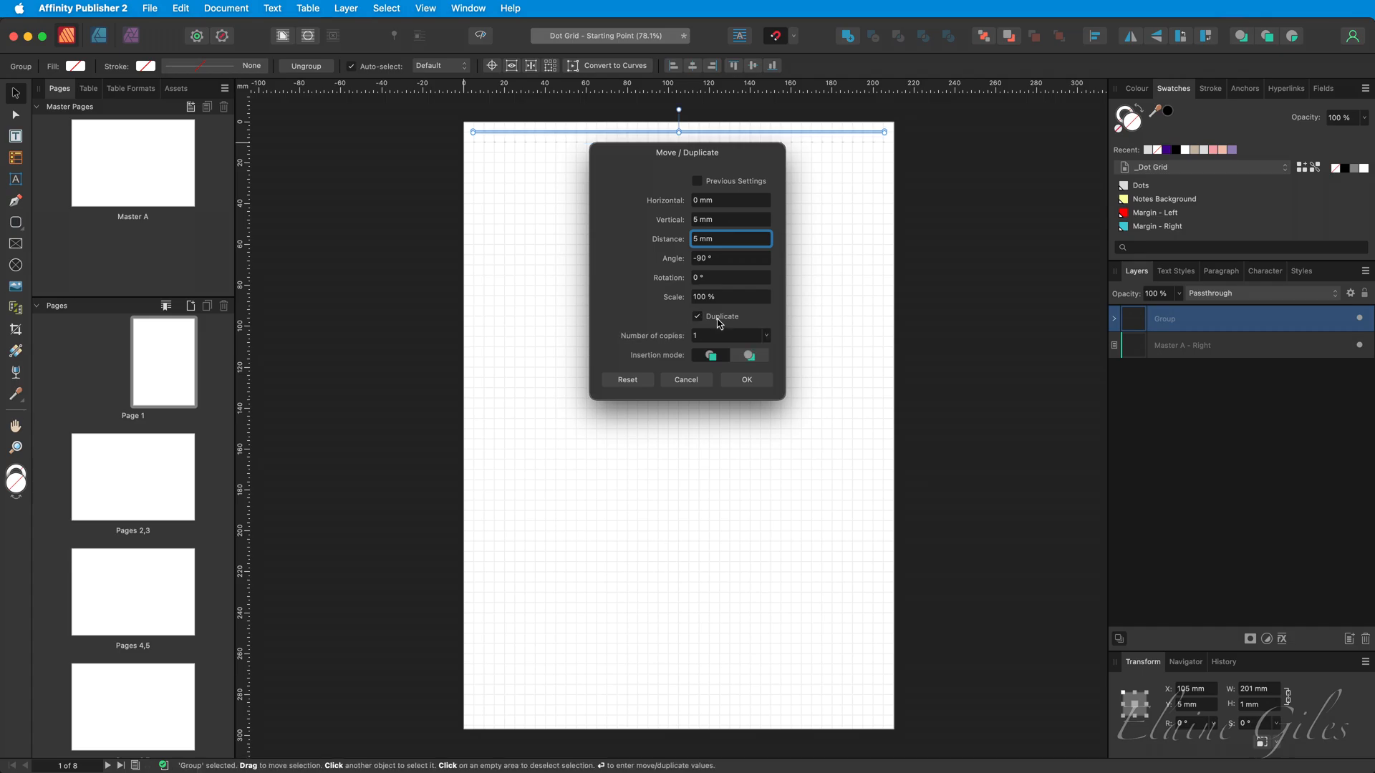
{"action": "left_click", "coordinate": [766, 336]}
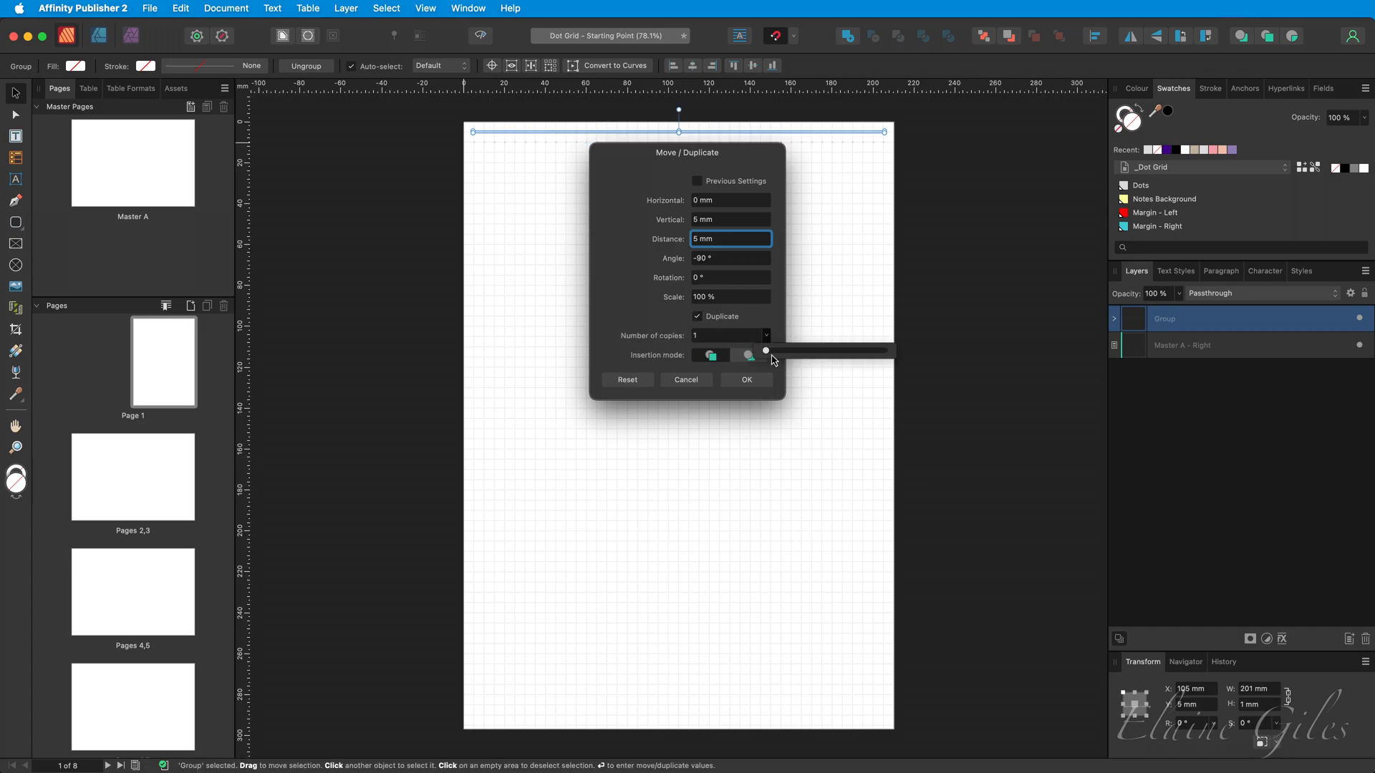
{"action": "left_click_drag", "start_coordinate": [766, 351], "coordinate": [825, 358]}
{"action": "left_click", "coordinate": [726, 335]}
{"action": "type", "text": "58"}
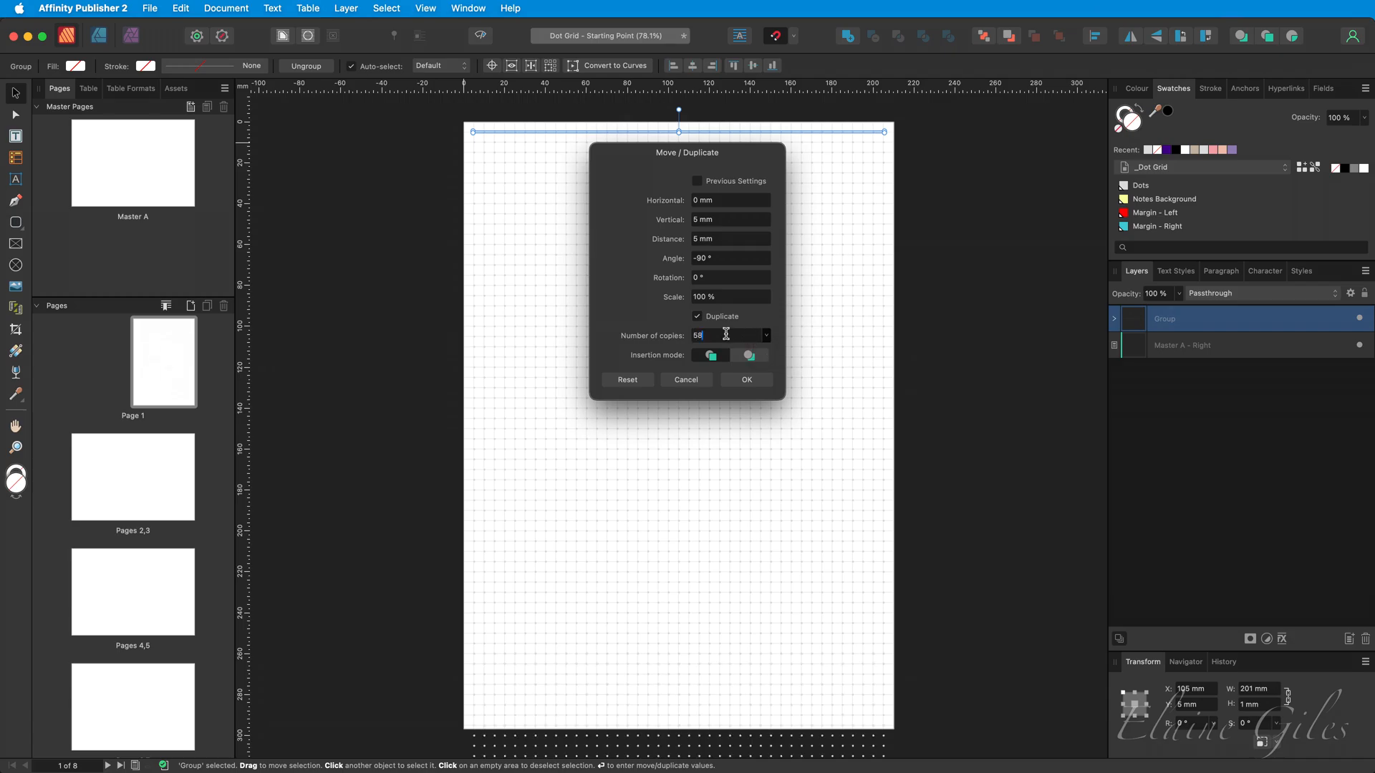
{"action": "key", "text": "Tab"}
{"action": "left_click", "coordinate": [737, 383]}
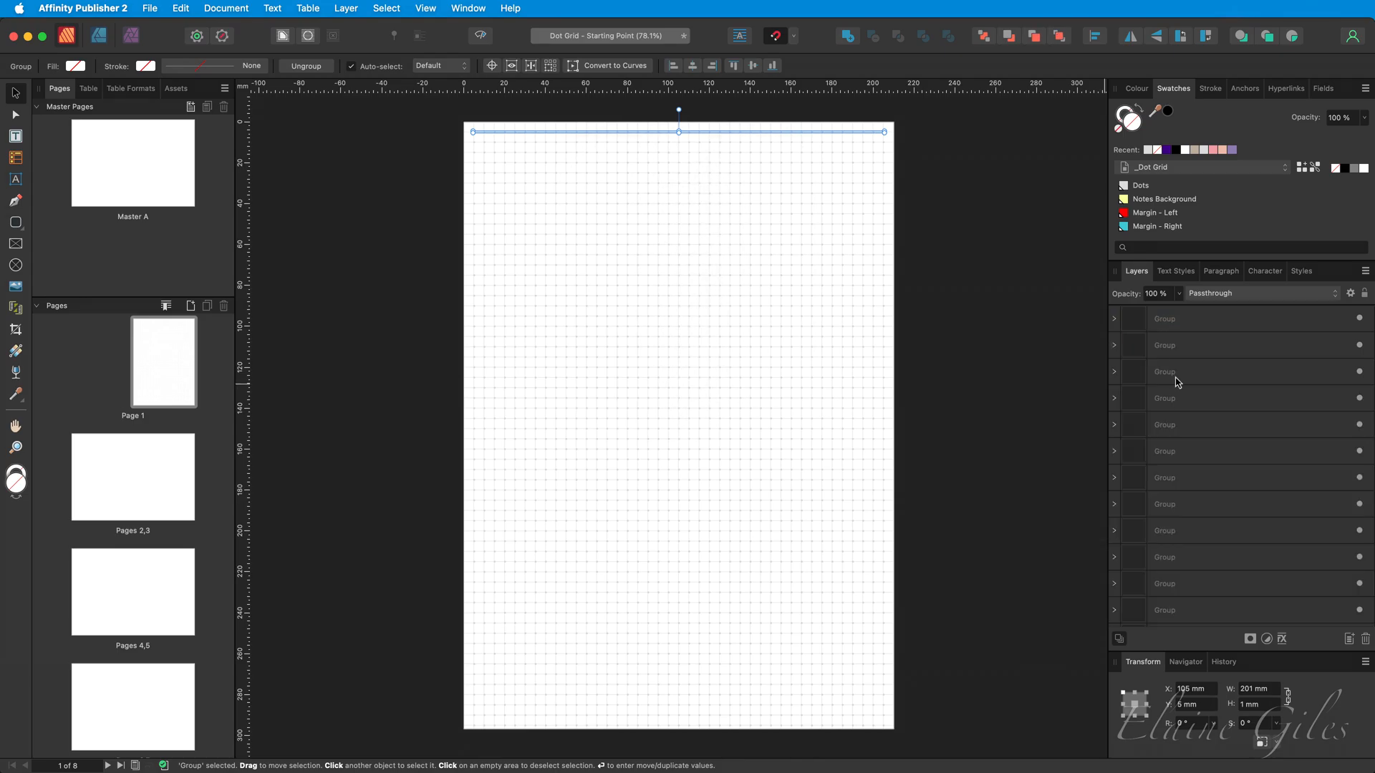
Select all the dot row groups, from the first to the last, and combine them into a single group.
{"action": "left_click", "coordinate": [1186, 327]}
{"action": "scroll", "coordinate": [1210, 451], "scroll_direction": "down", "scroll_amount": 1}
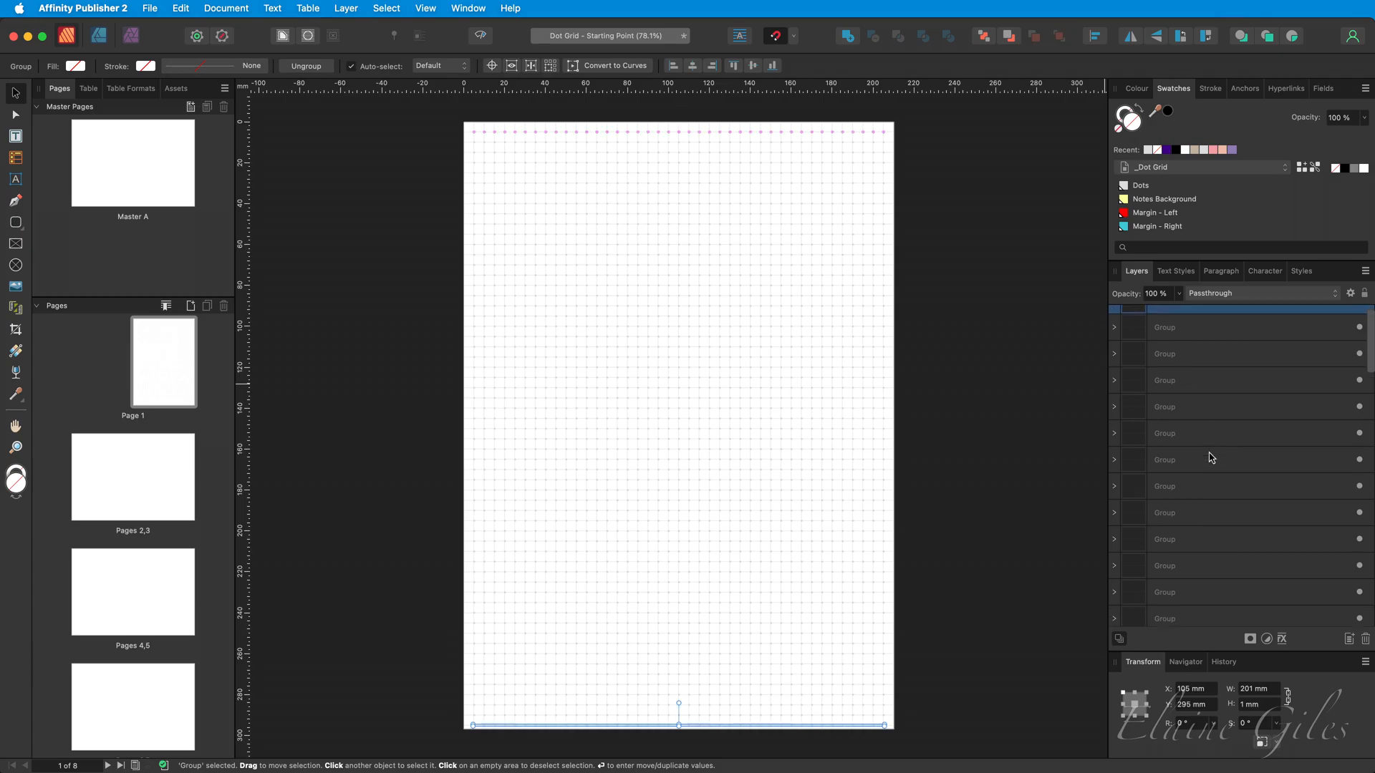
{"action": "scroll", "coordinate": [1209, 455], "scroll_direction": "down", "scroll_amount": 5}
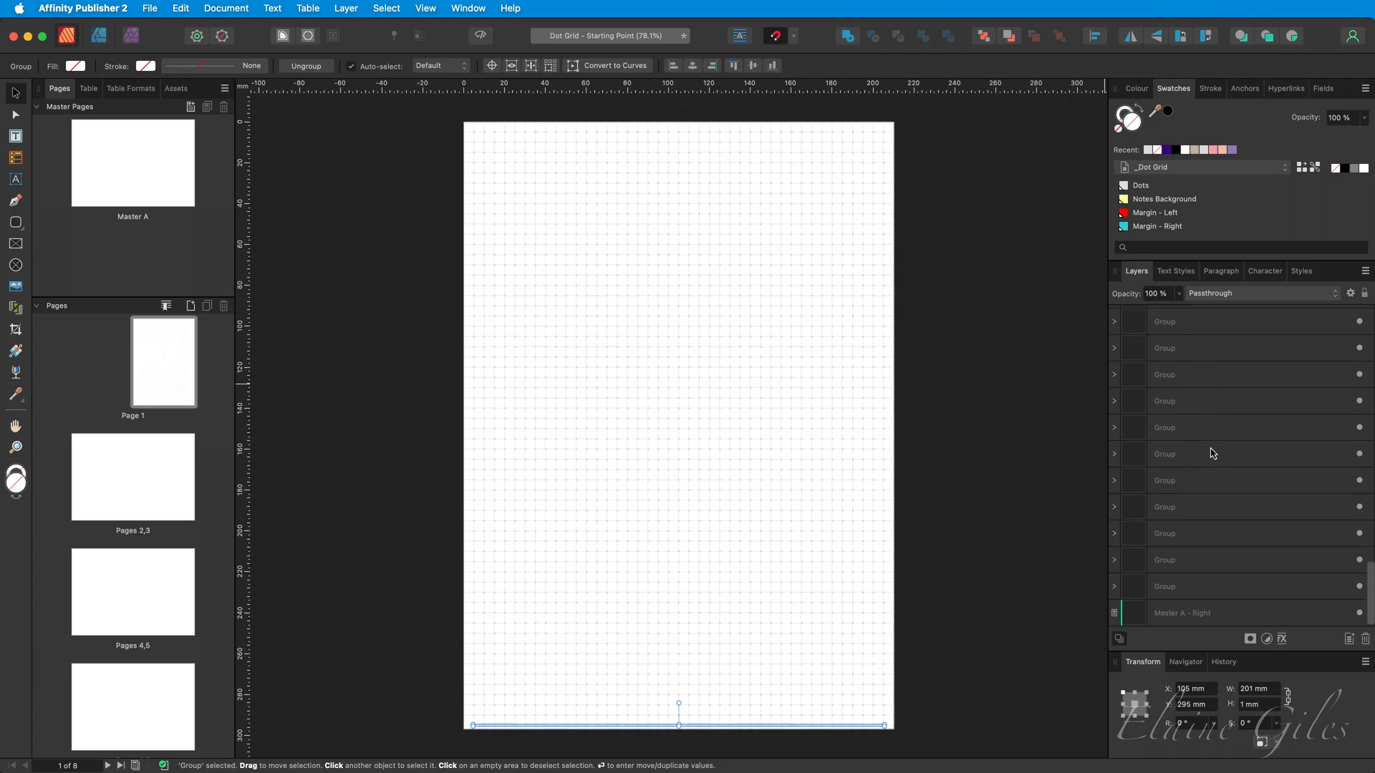
{"action": "left_click", "coordinate": [1195, 589], "text": "shift"}
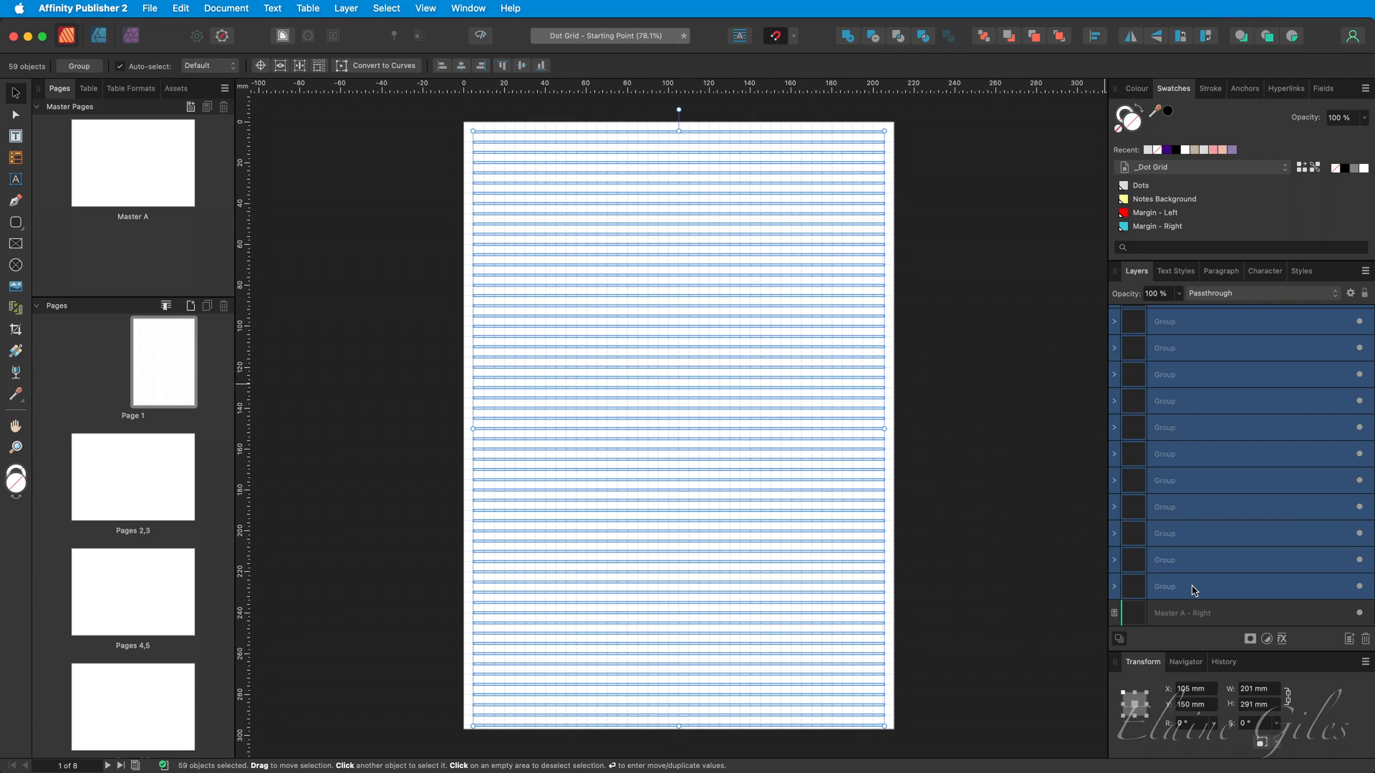
{"action": "key", "text": "Delete"}
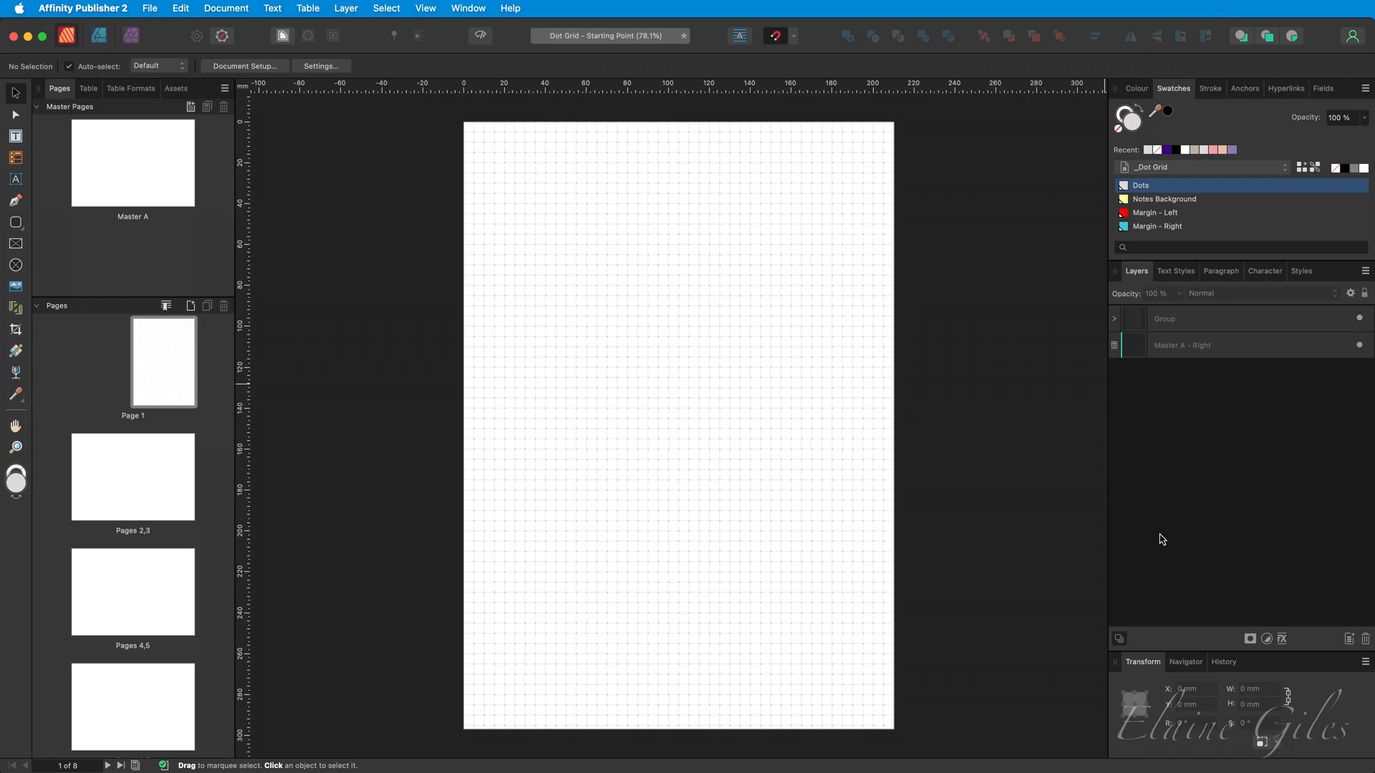
Draw a 210 × 297 mm rectangle covering the whole page and place it beneath the group of dots.
{"action": "left_click", "coordinate": [21, 228]}
{"action": "left_click", "coordinate": [54, 223]}
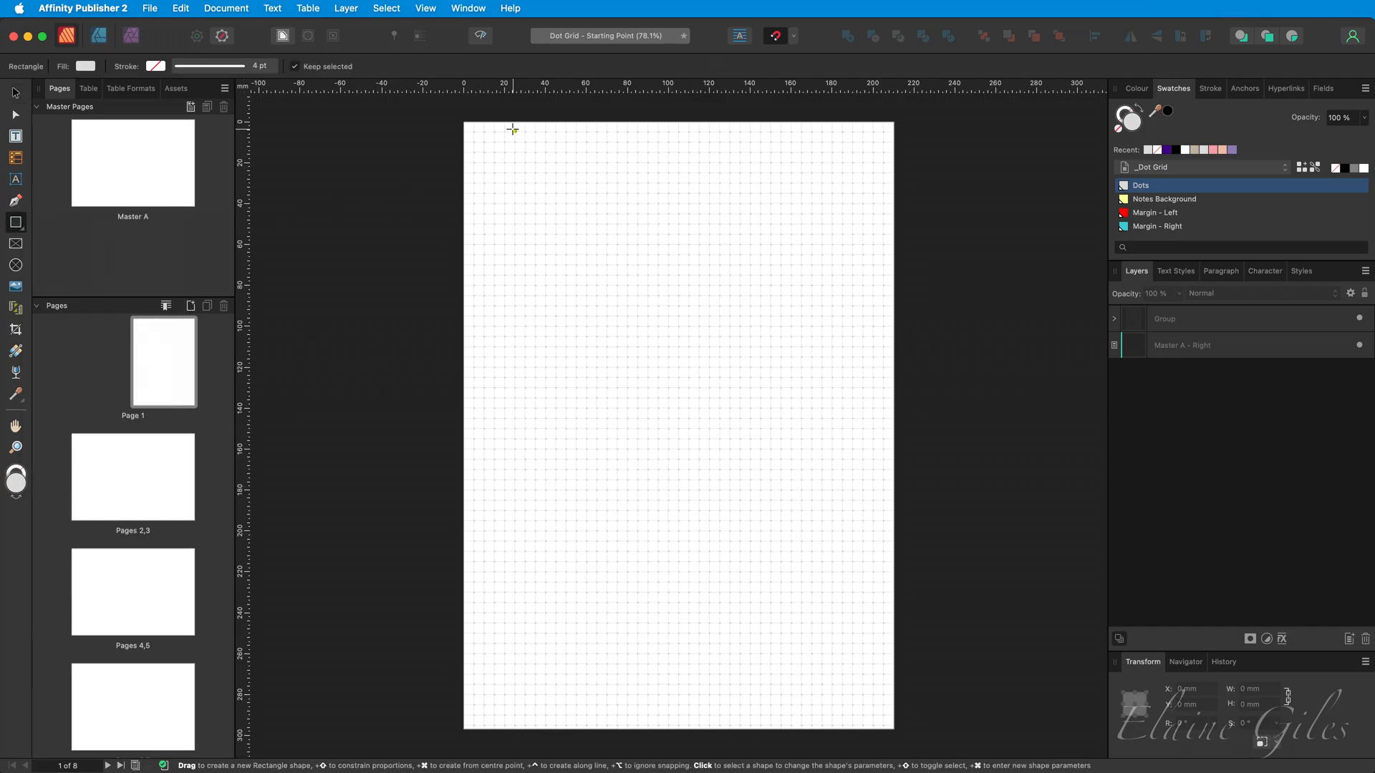
{"action": "left_click_drag", "start_coordinate": [464, 122], "coordinate": [892, 729]}
{"action": "left_click_drag", "start_coordinate": [1188, 317], "coordinate": [1182, 362]}
Rename the group that holds all the dot rows as Dots.
{"action": "double_click", "coordinate": [1160, 320]}
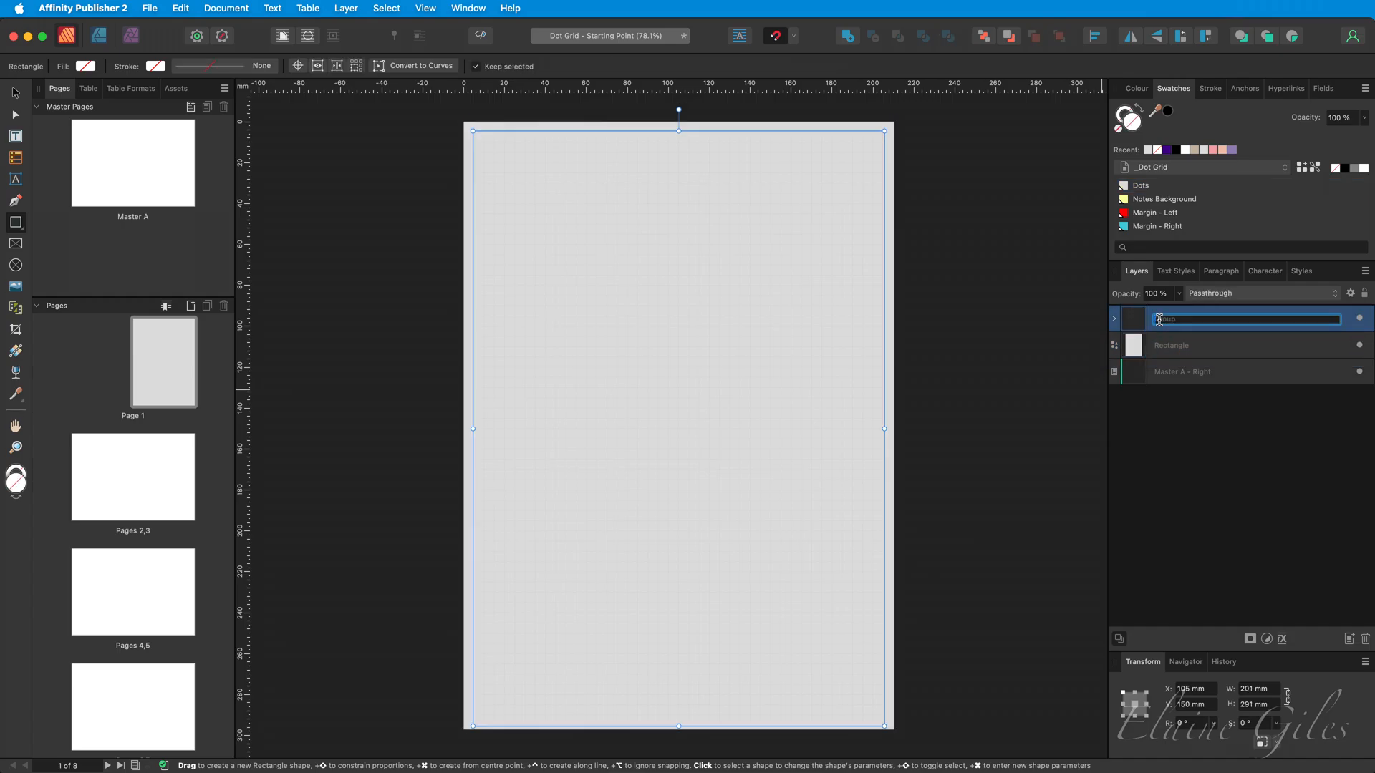
{"action": "type", "text": "Dots"}
{"action": "key", "text": "Return"}
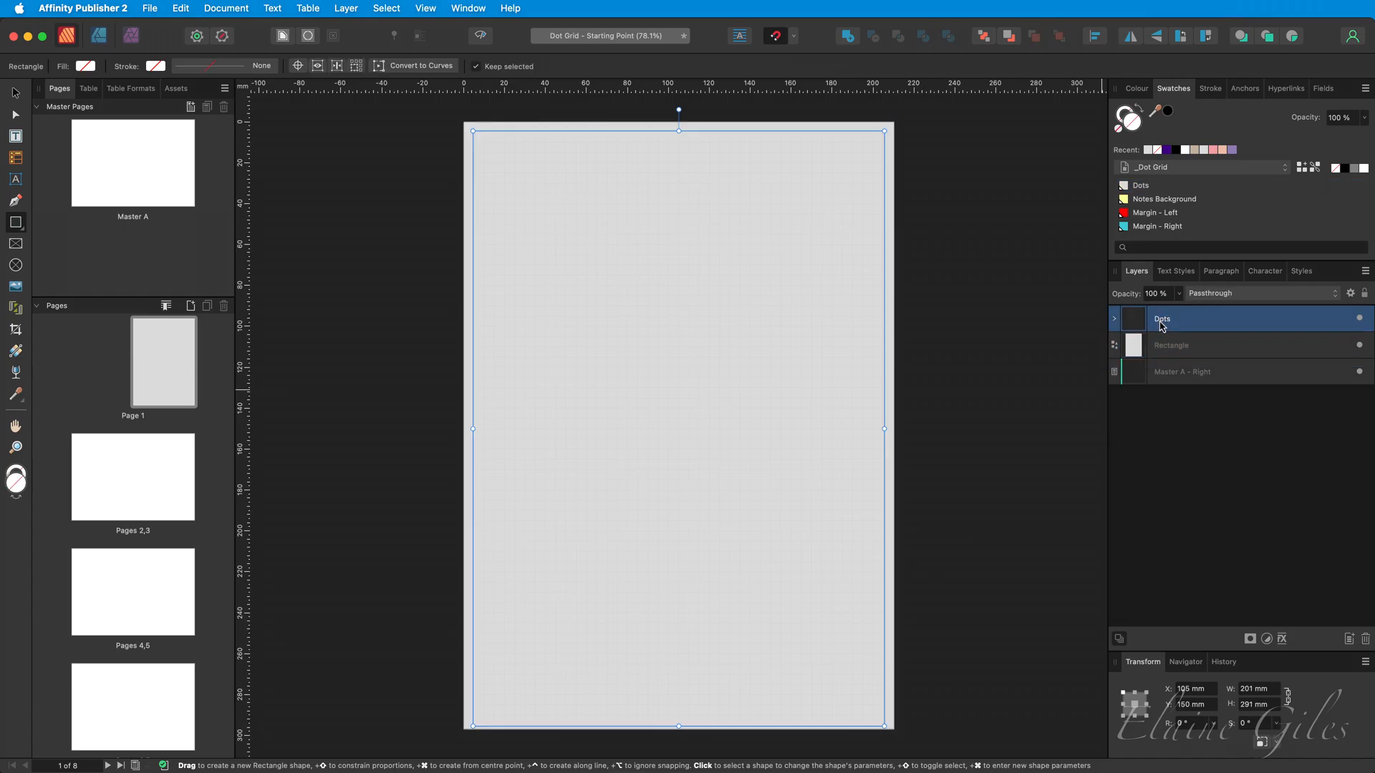
Fill the page-sized rectangle with the Notes Background swatch and inspect the dots against it.
{"action": "left_click", "coordinate": [1187, 350]}
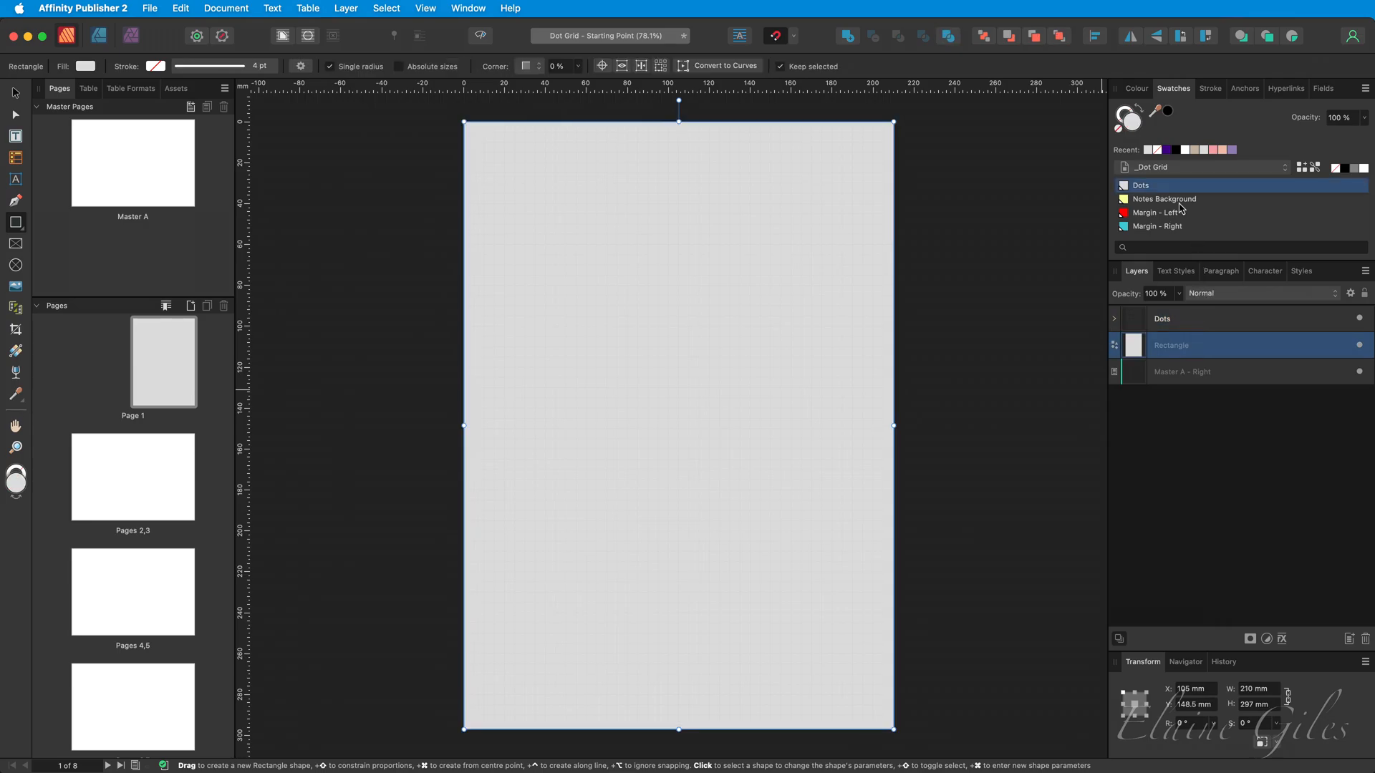
{"action": "left_click", "coordinate": [1182, 203]}
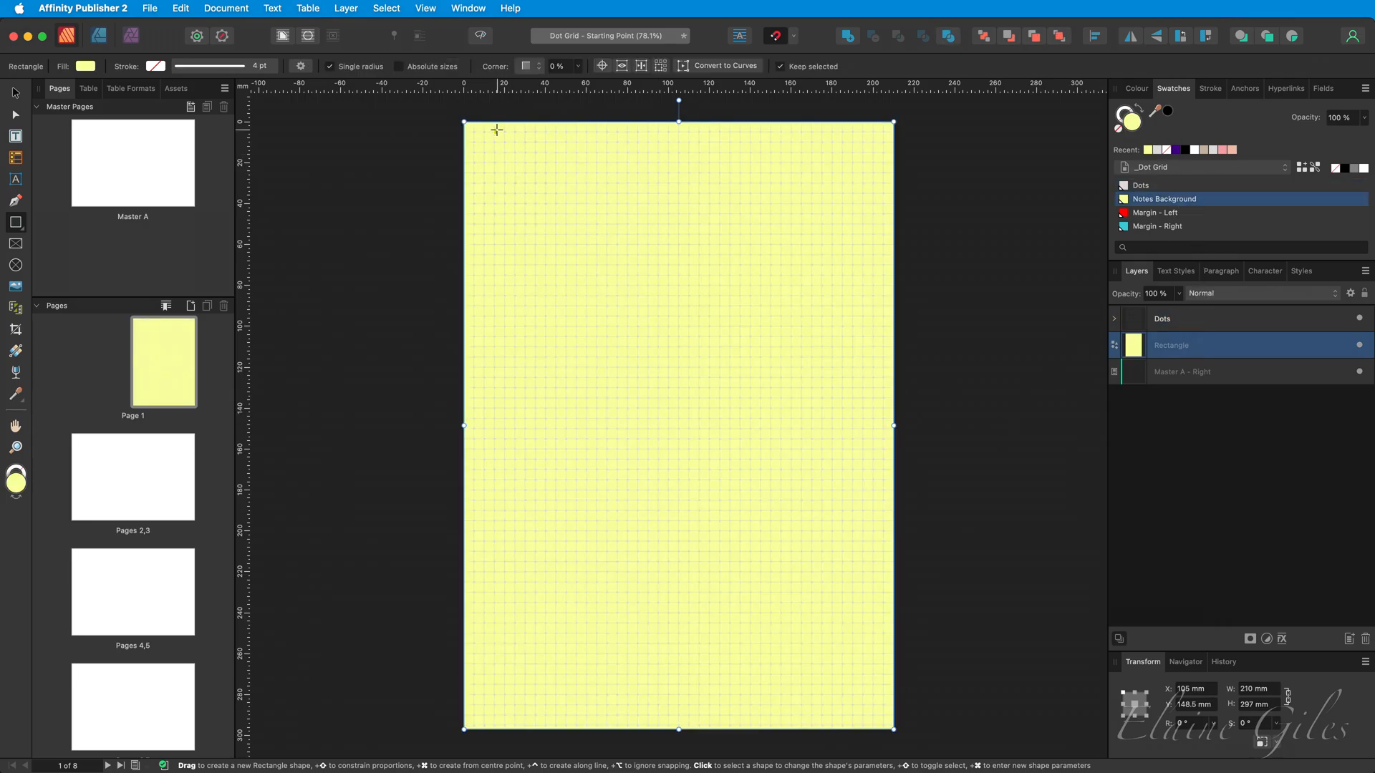
{"action": "scroll", "coordinate": [495, 128], "scroll_direction": "up", "scroll_amount": 5}
{"action": "scroll", "coordinate": [492, 130], "scroll_direction": "up", "scroll_amount": 1}
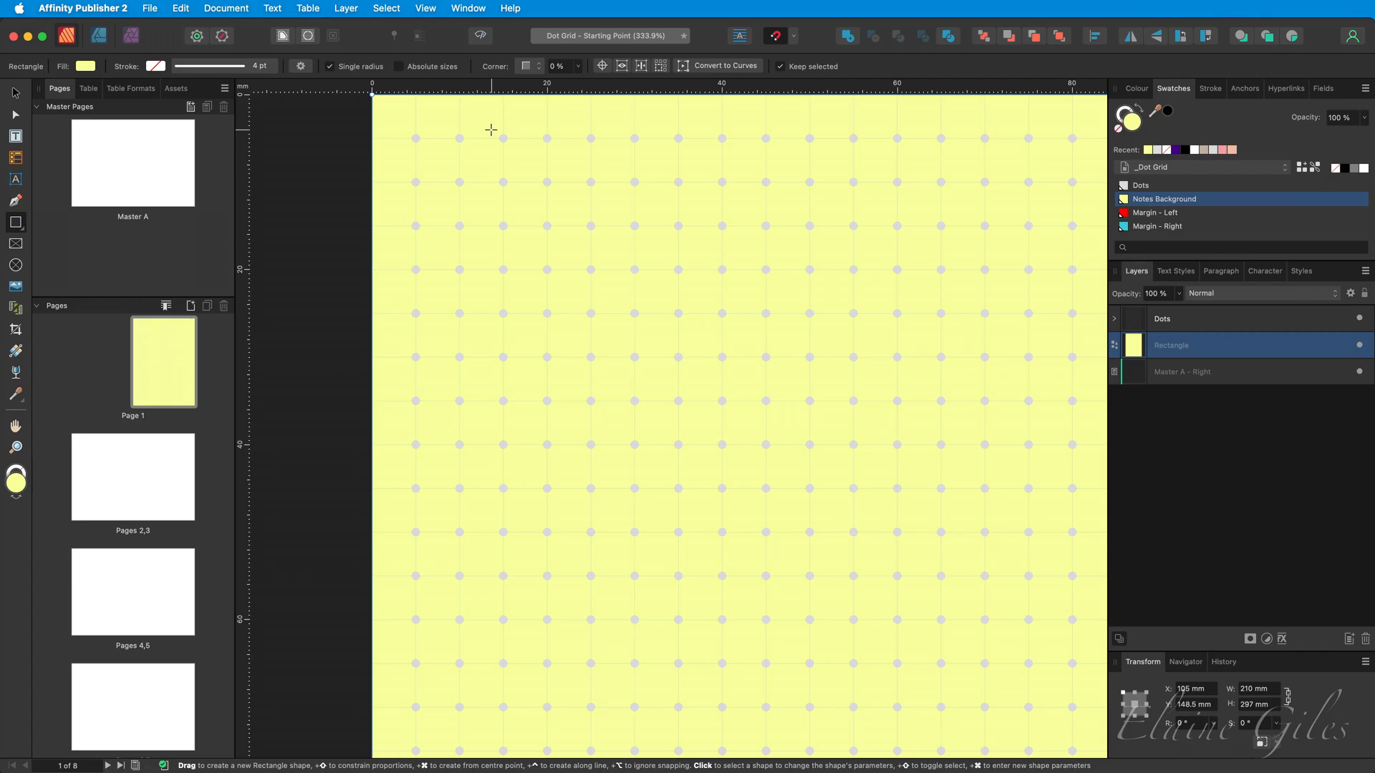
{"action": "key", "text": "super+0"}
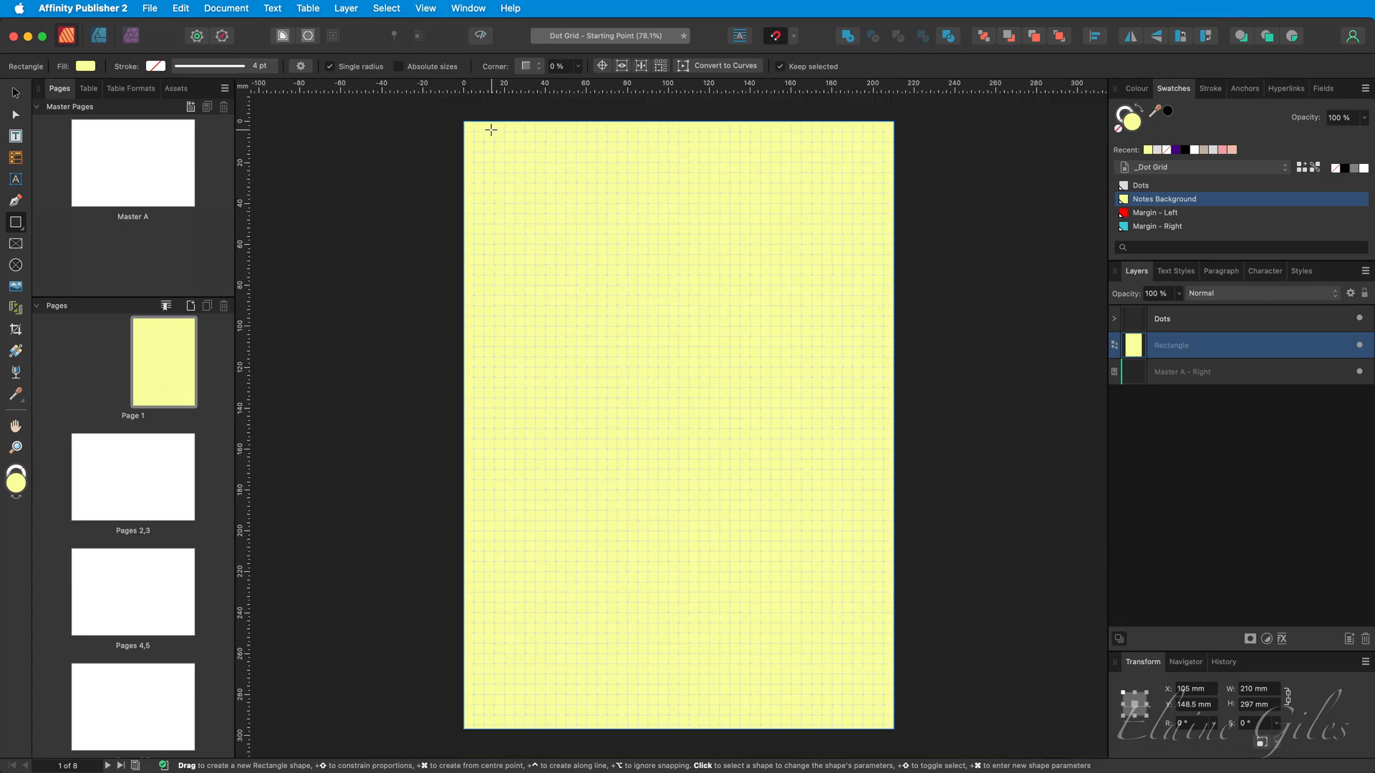
Create a new 148 × 210 mm document from the custom A5 preset.
{"action": "key", "text": "super+n"}
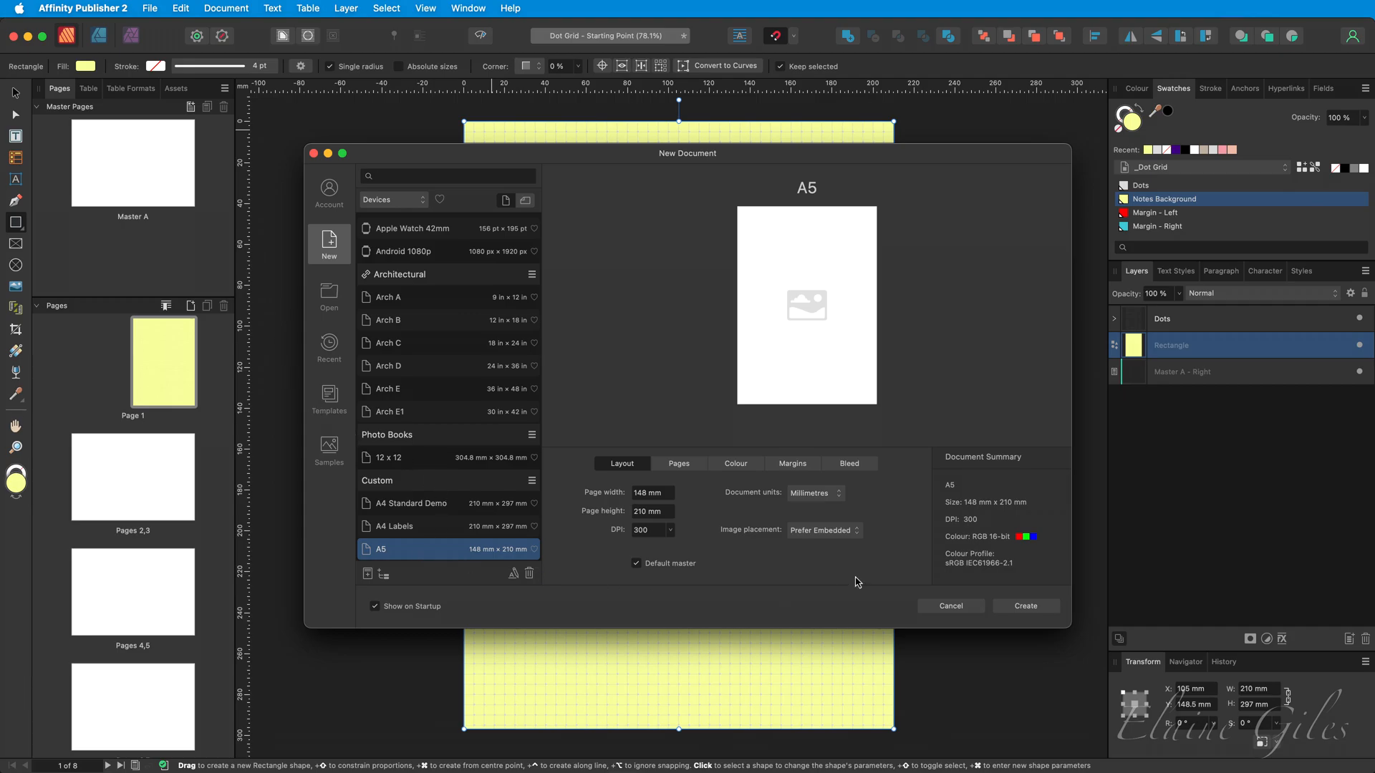
{"action": "left_click", "coordinate": [1012, 610]}
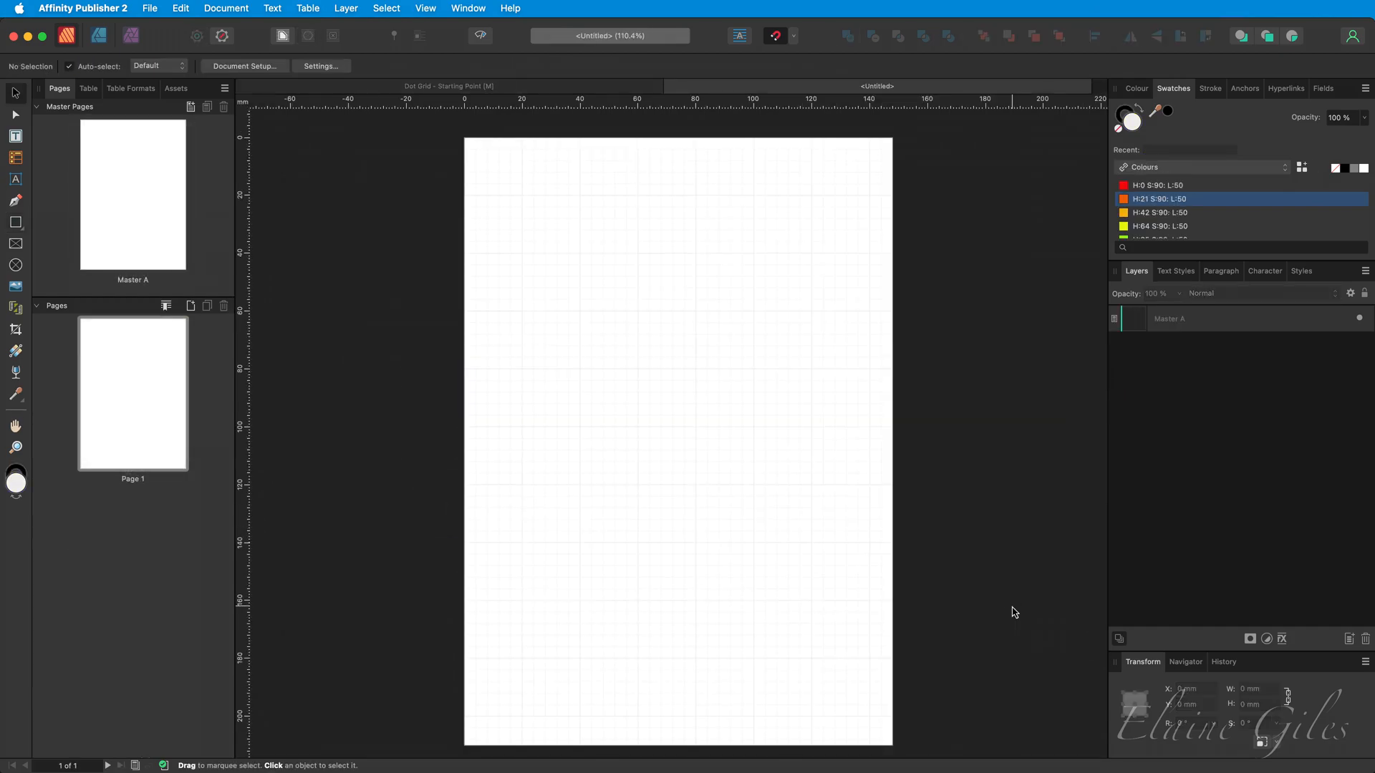
Apply the 5mm grid preset from the Planner Pages category to the new A5 document.
{"action": "left_click", "coordinate": [428, 9]}
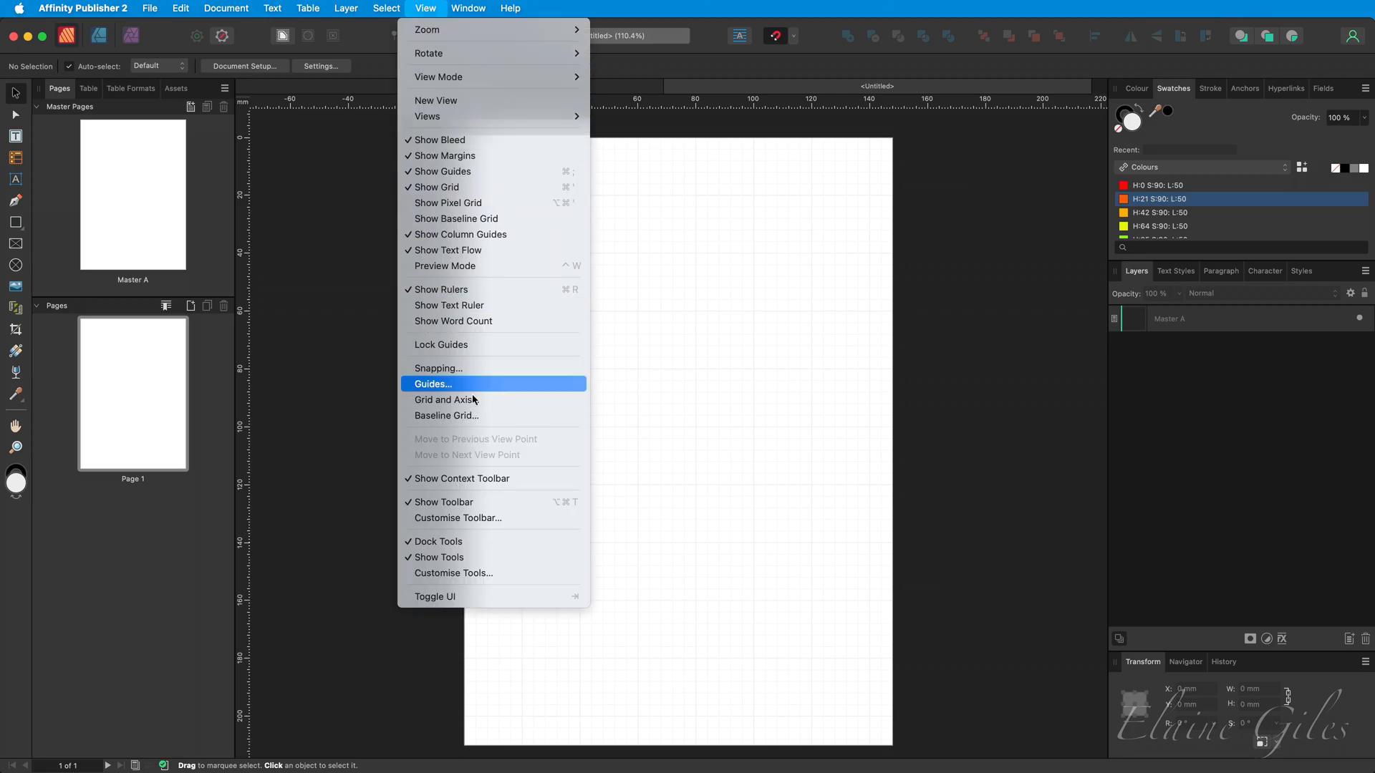
{"action": "left_click", "coordinate": [473, 399]}
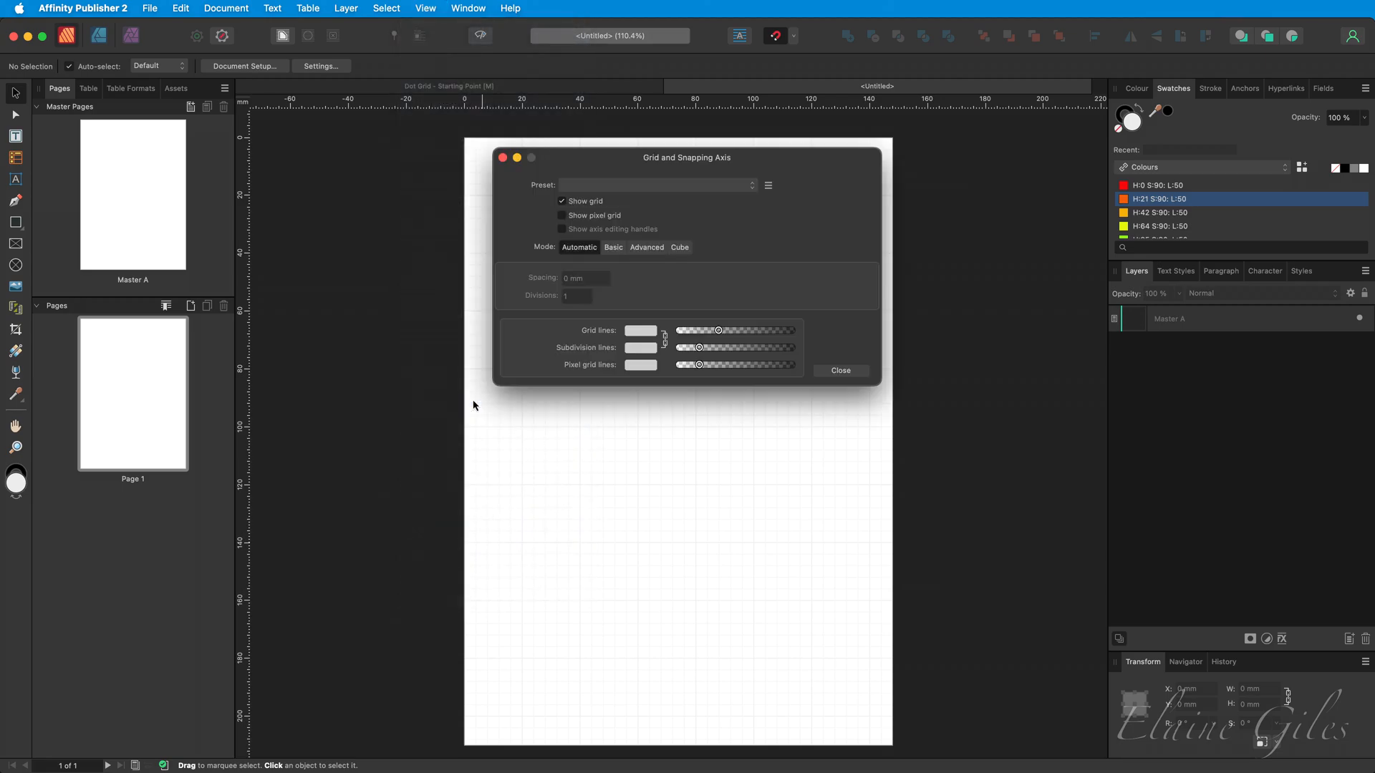
{"action": "left_click", "coordinate": [742, 188]}
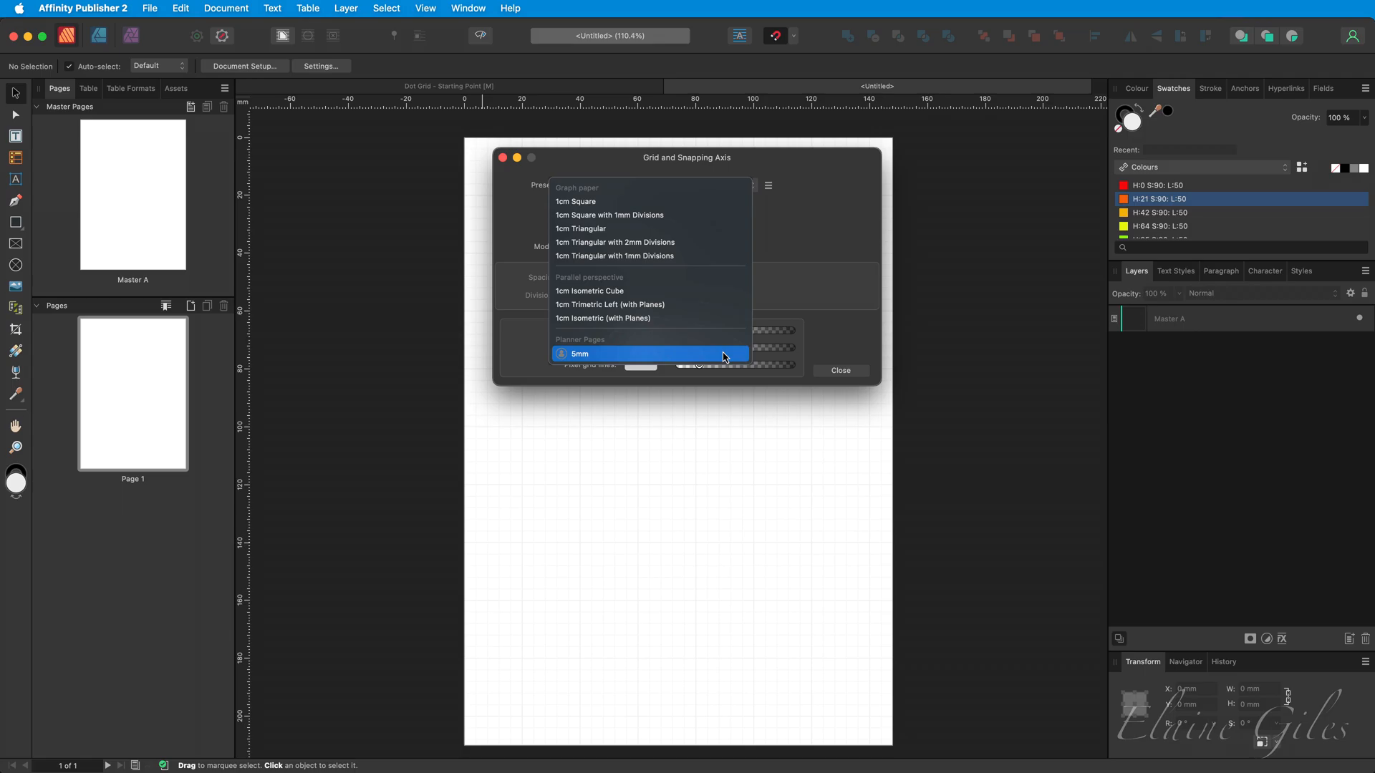
{"action": "left_click", "coordinate": [726, 355]}
{"action": "left_click", "coordinate": [844, 371]}
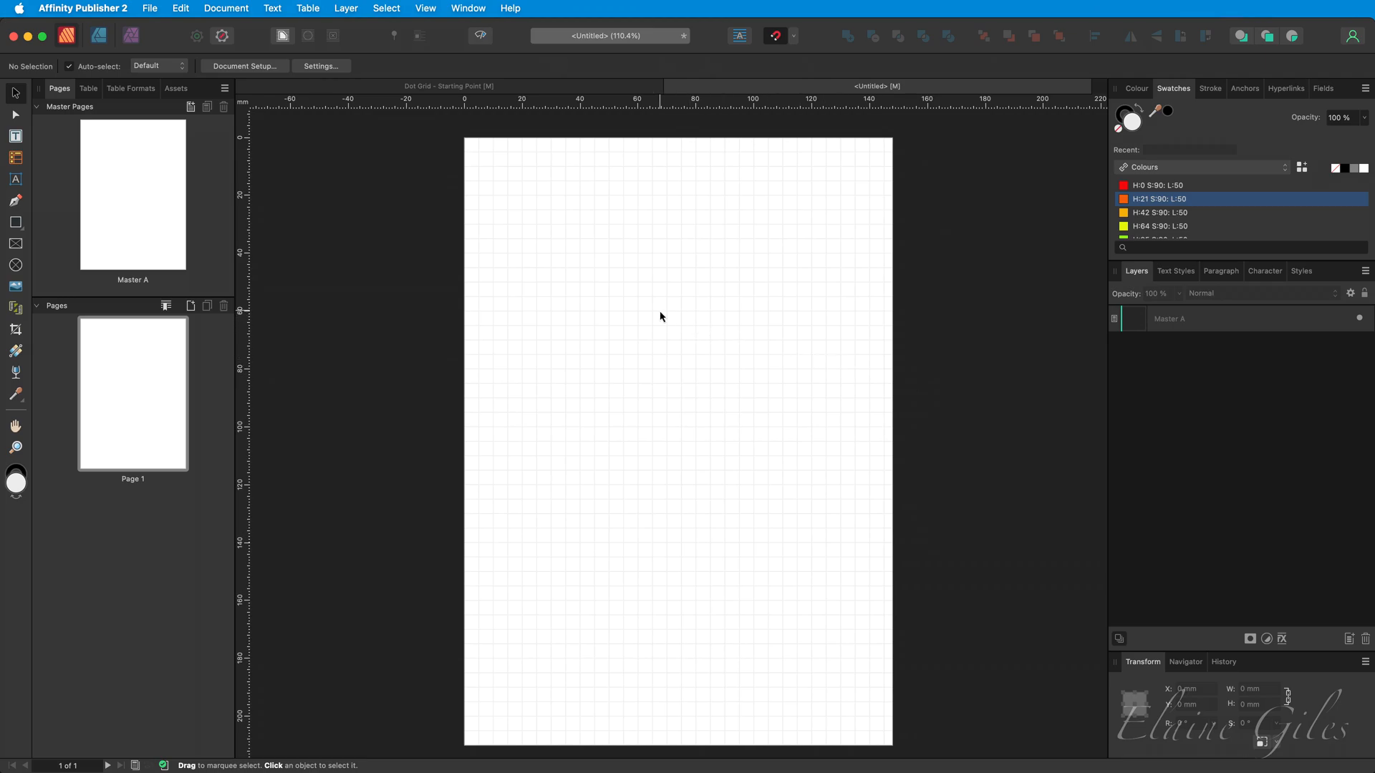
Copy the first dot of the top row in the Dot Grid - Starting Point document and paste it into the A5 document.
{"action": "left_click", "coordinate": [374, 89]}
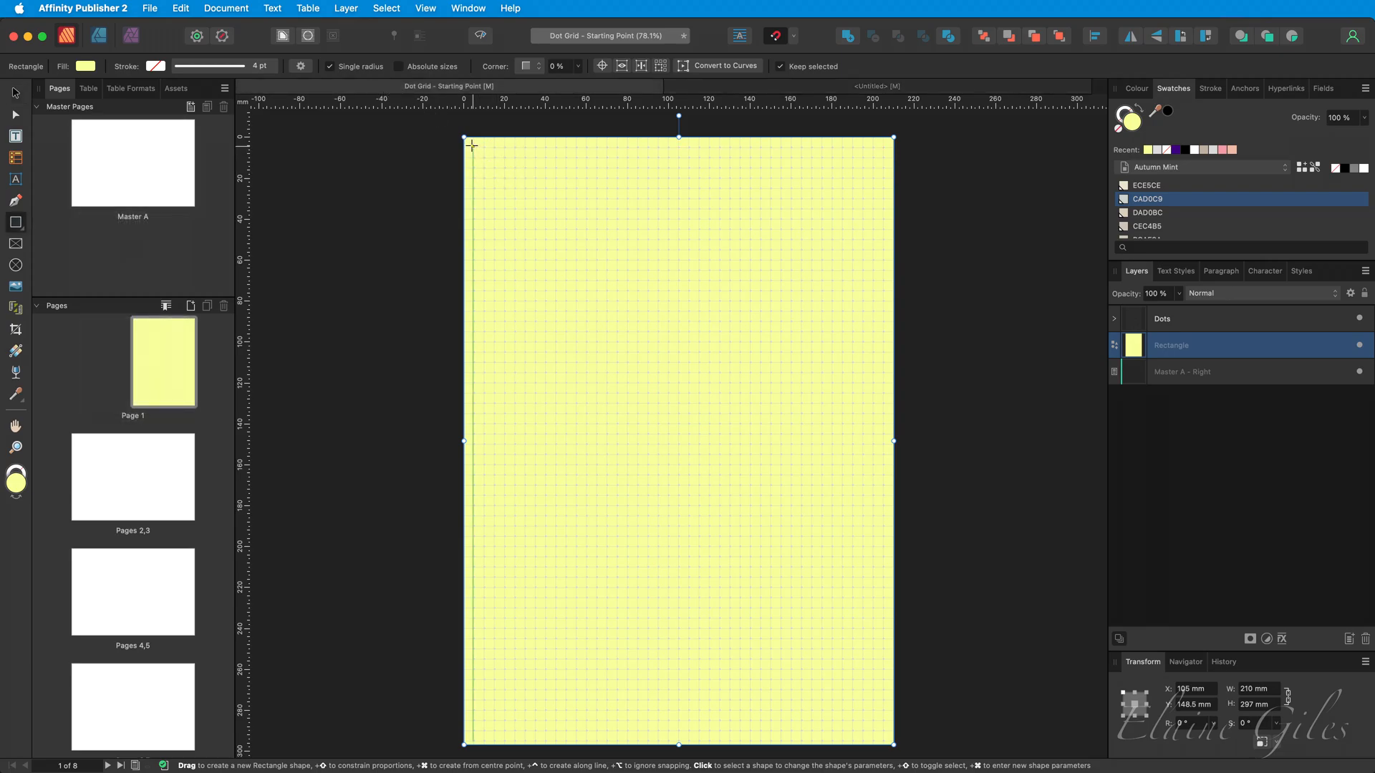
{"action": "scroll", "coordinate": [472, 143], "scroll_direction": "up", "scroll_amount": 3}
{"action": "scroll", "coordinate": [472, 143], "scroll_direction": "up", "scroll_amount": 15}
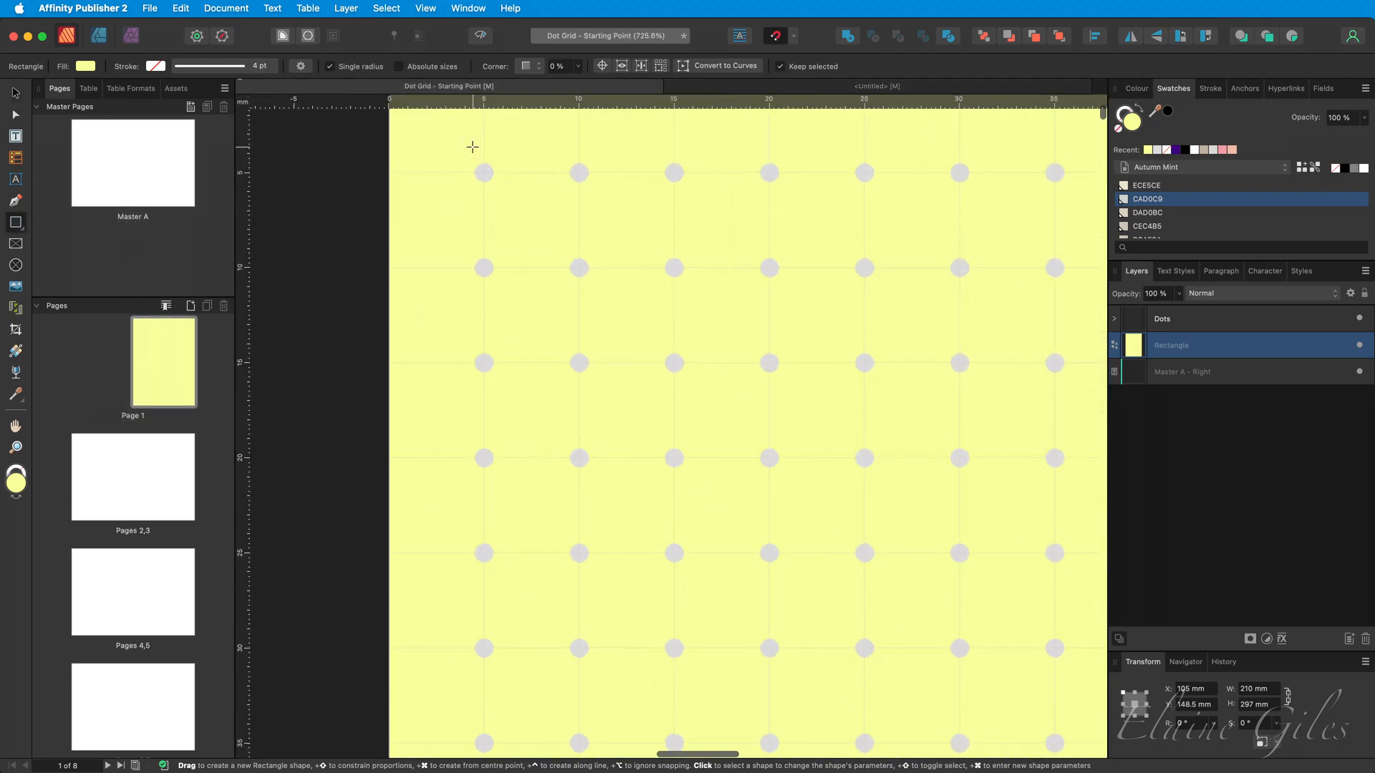
{"action": "key", "text": "v"}
{"action": "left_click", "coordinate": [486, 177]}
{"action": "double_click", "coordinate": [486, 178]}
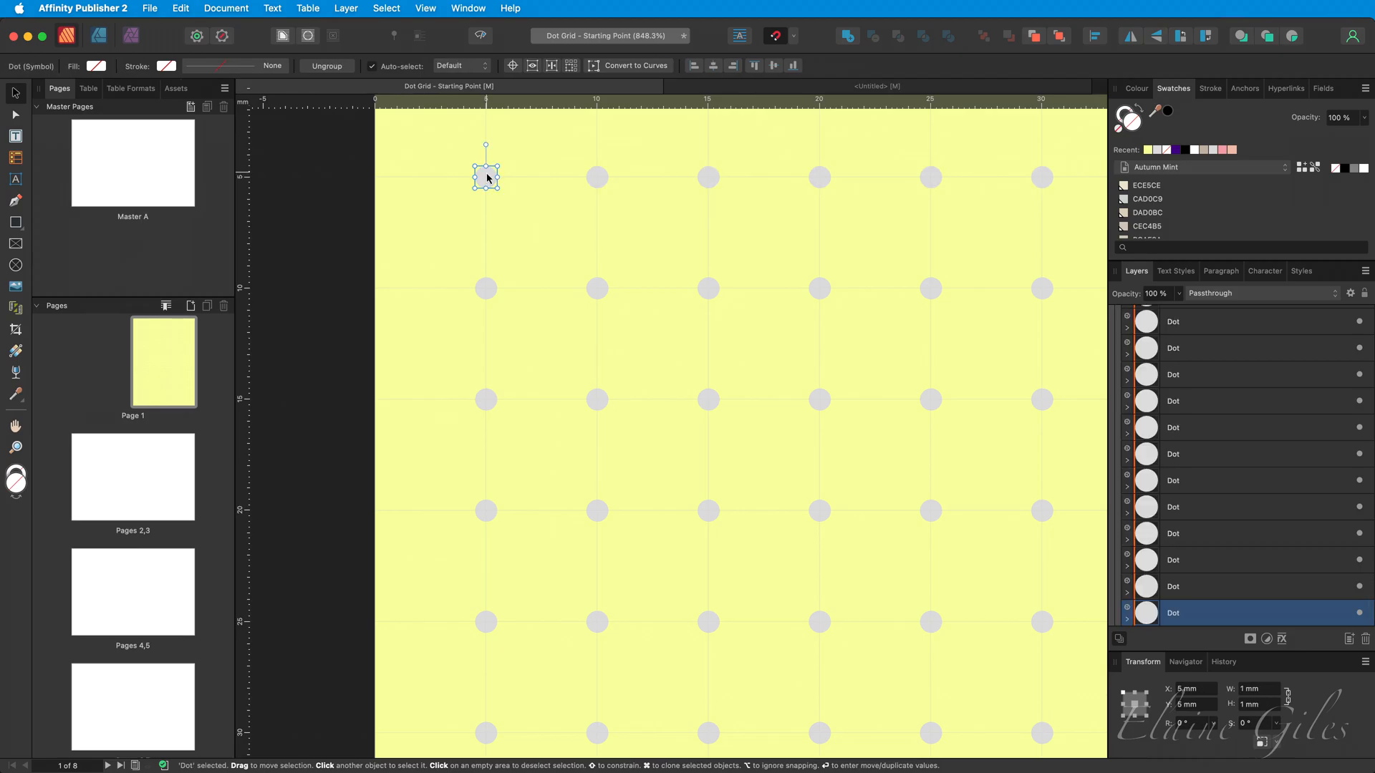
{"action": "left_click", "coordinate": [818, 88]}
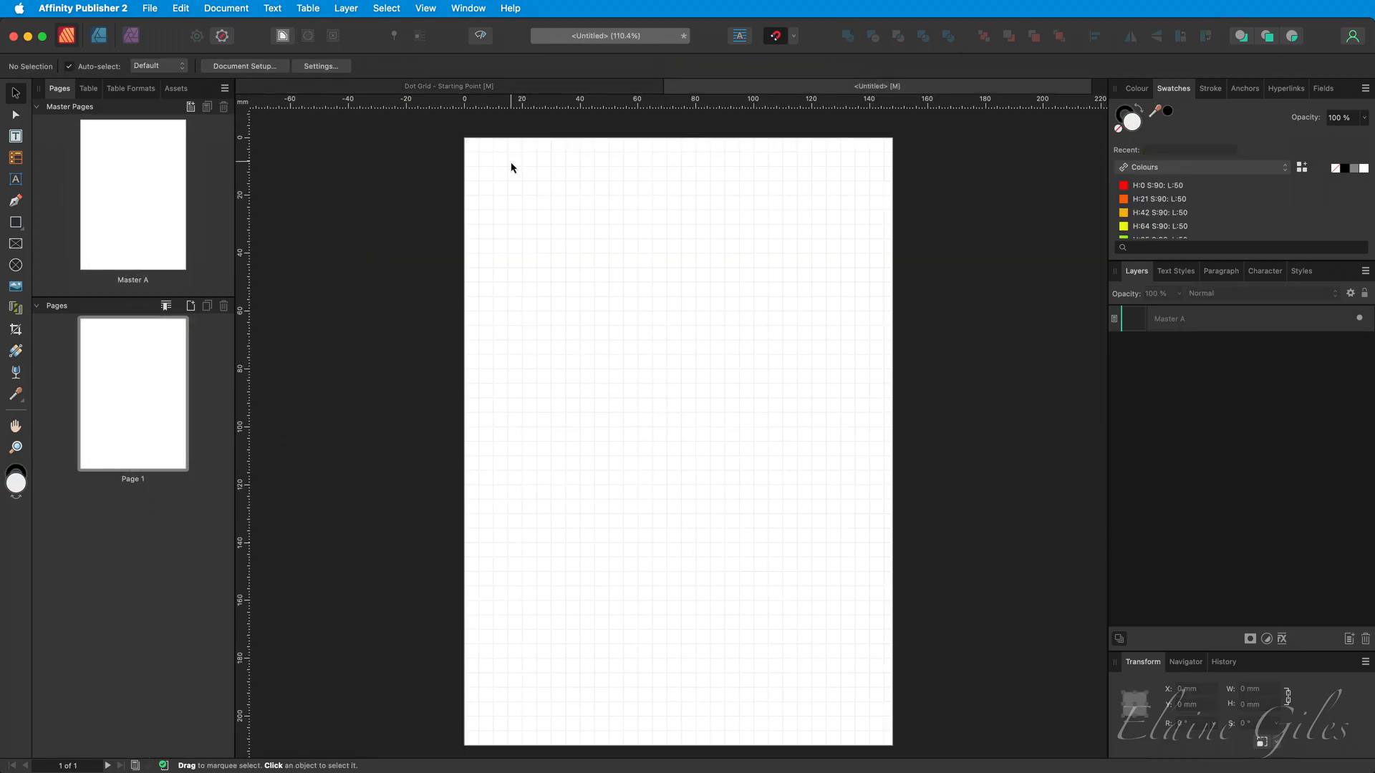
{"action": "key", "text": "super+v"}
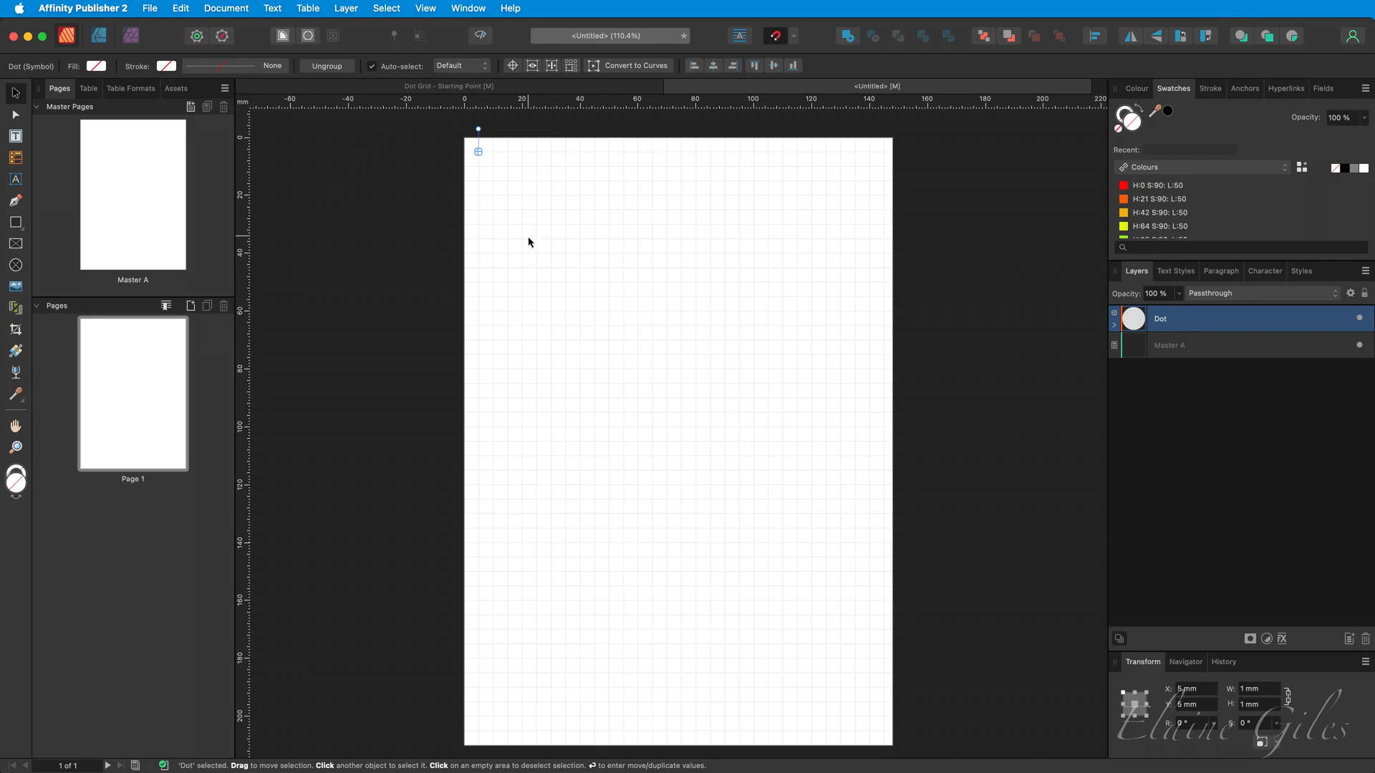
Duplicate the pasted dot across the page with a 5 mm horizontal offset and 28 copies.
{"action": "key", "text": "Return"}
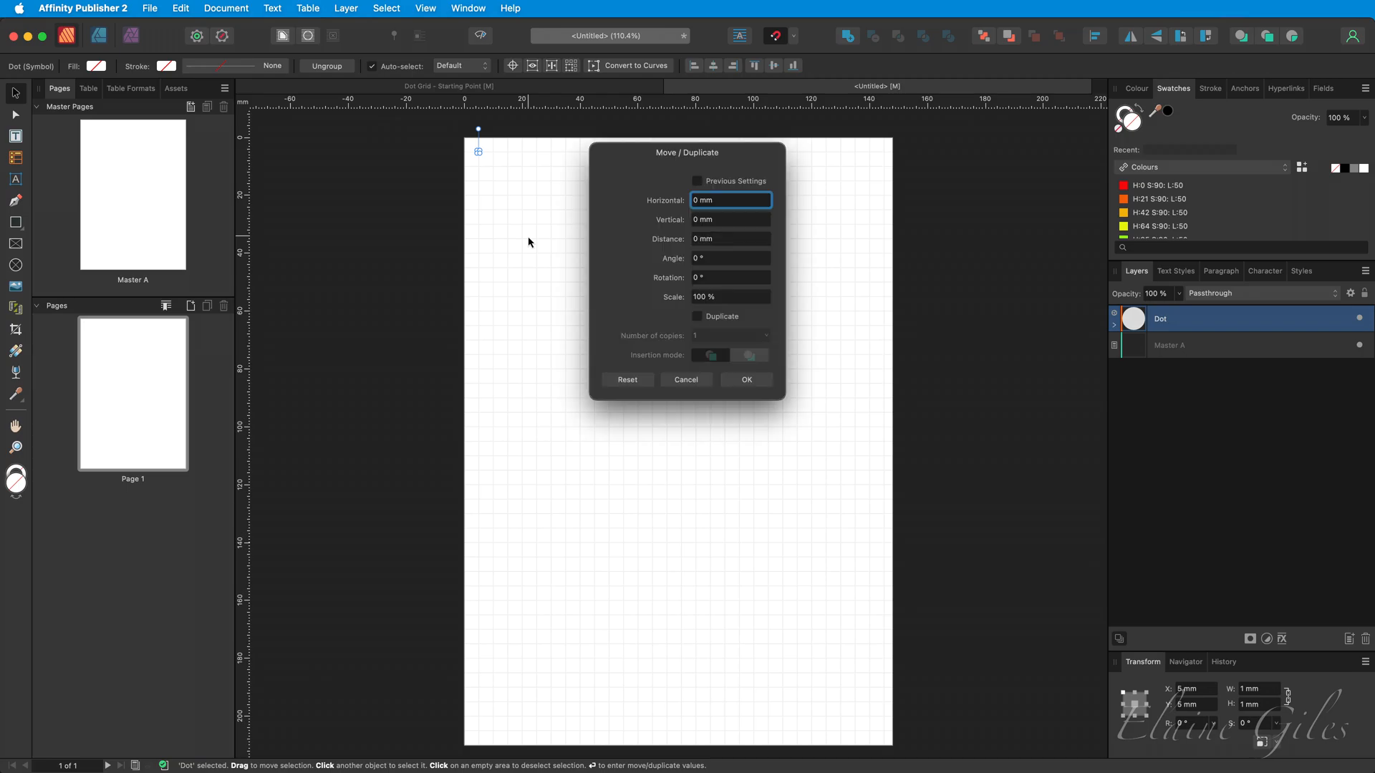
{"action": "left_click", "coordinate": [725, 195]}
{"action": "type", "text": "5"}
{"action": "key", "text": "Tab"}
{"action": "left_click", "coordinate": [712, 318]}
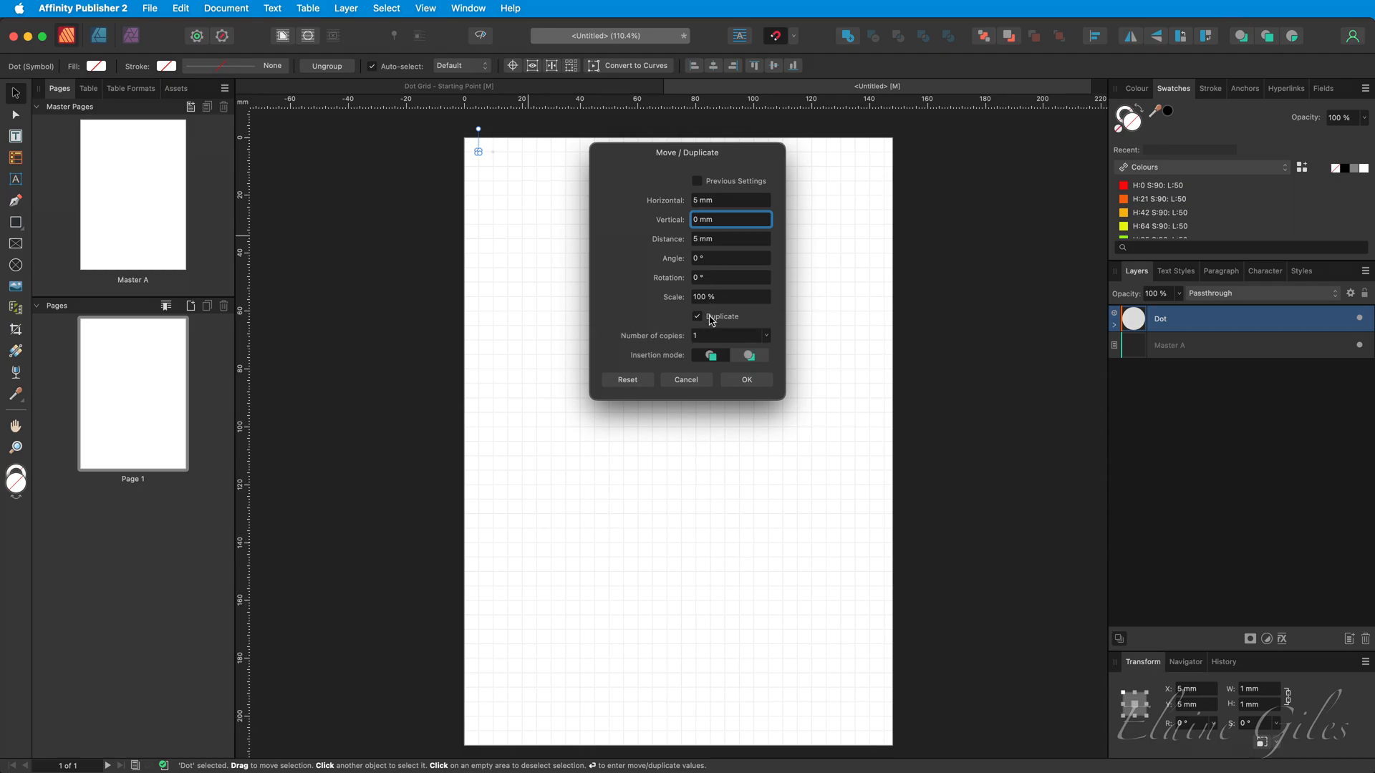
{"action": "left_click", "coordinate": [716, 335]}
{"action": "type", "text": "28"}
{"action": "key", "text": "Tab"}
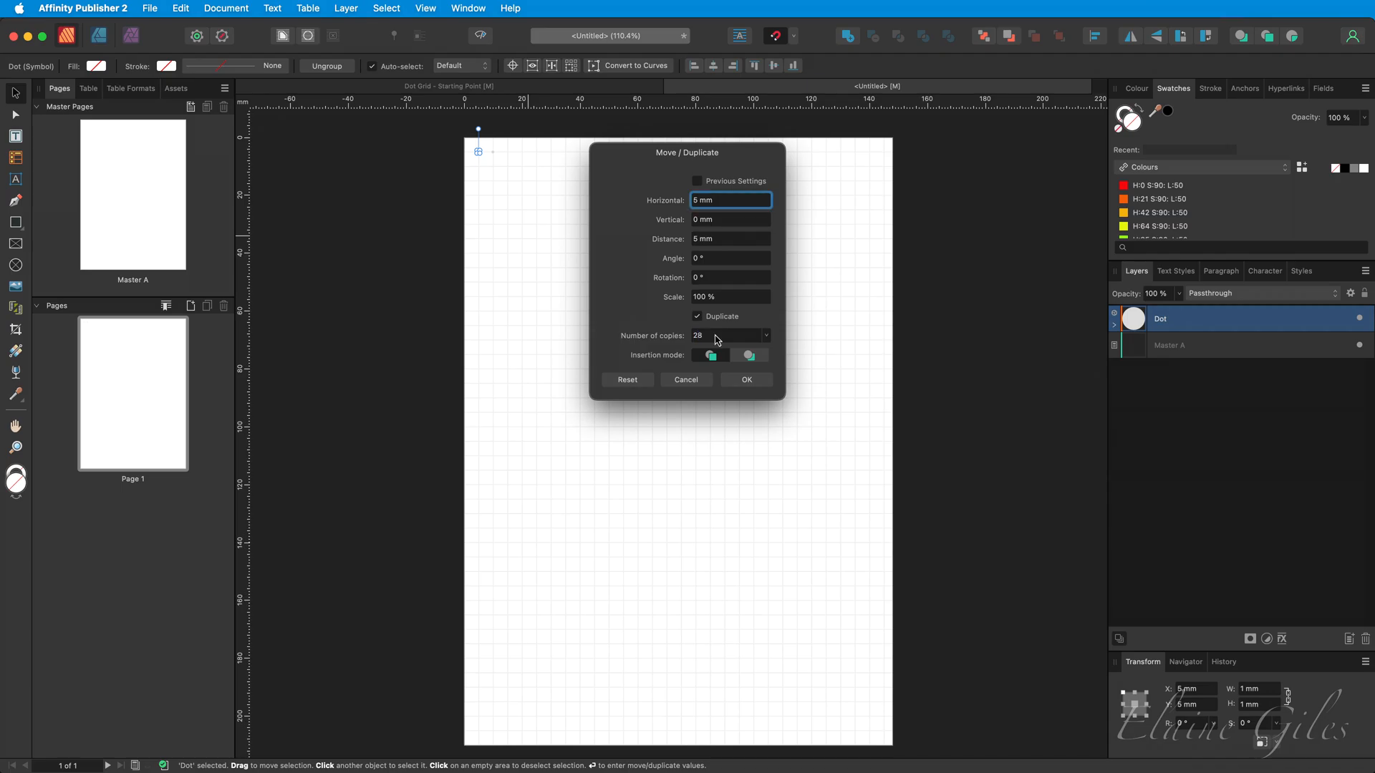
{"action": "left_click", "coordinate": [738, 383]}
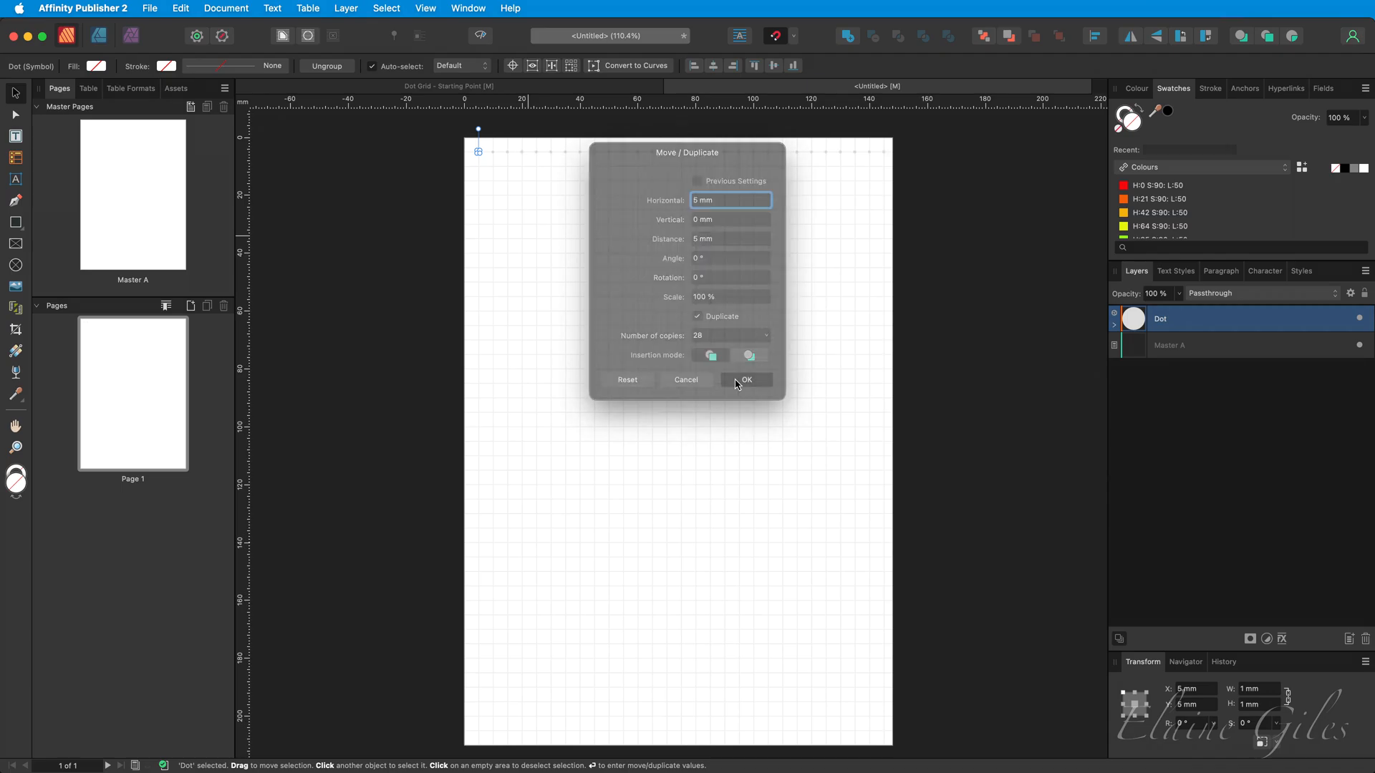
Group the row of dots and duplicate it down the page with a 5 mm vertical offset and 40 copies.
{"action": "left_click_drag", "start_coordinate": [437, 125], "coordinate": [926, 196]}
{"action": "key", "text": "super+g"}
{"action": "key", "text": "Return"}
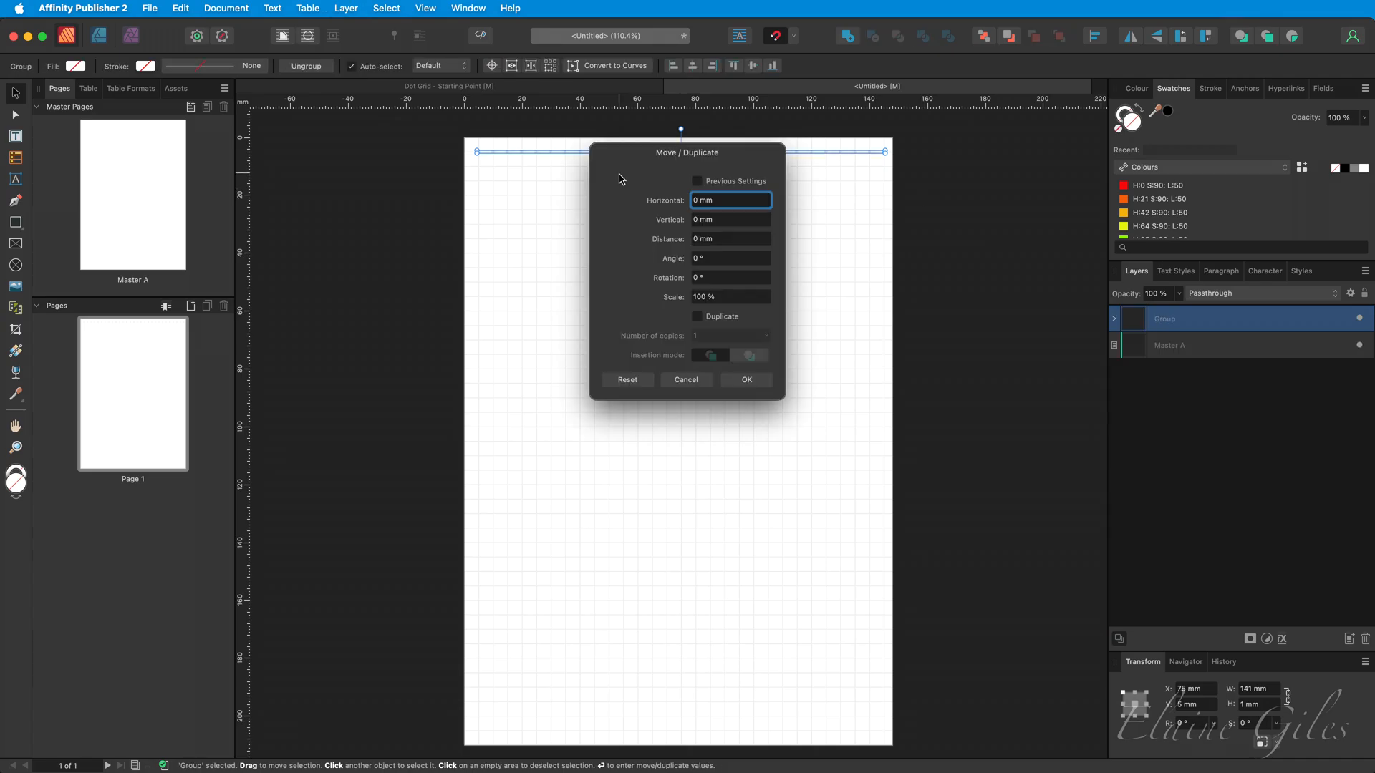
{"action": "key", "text": "Tab"}
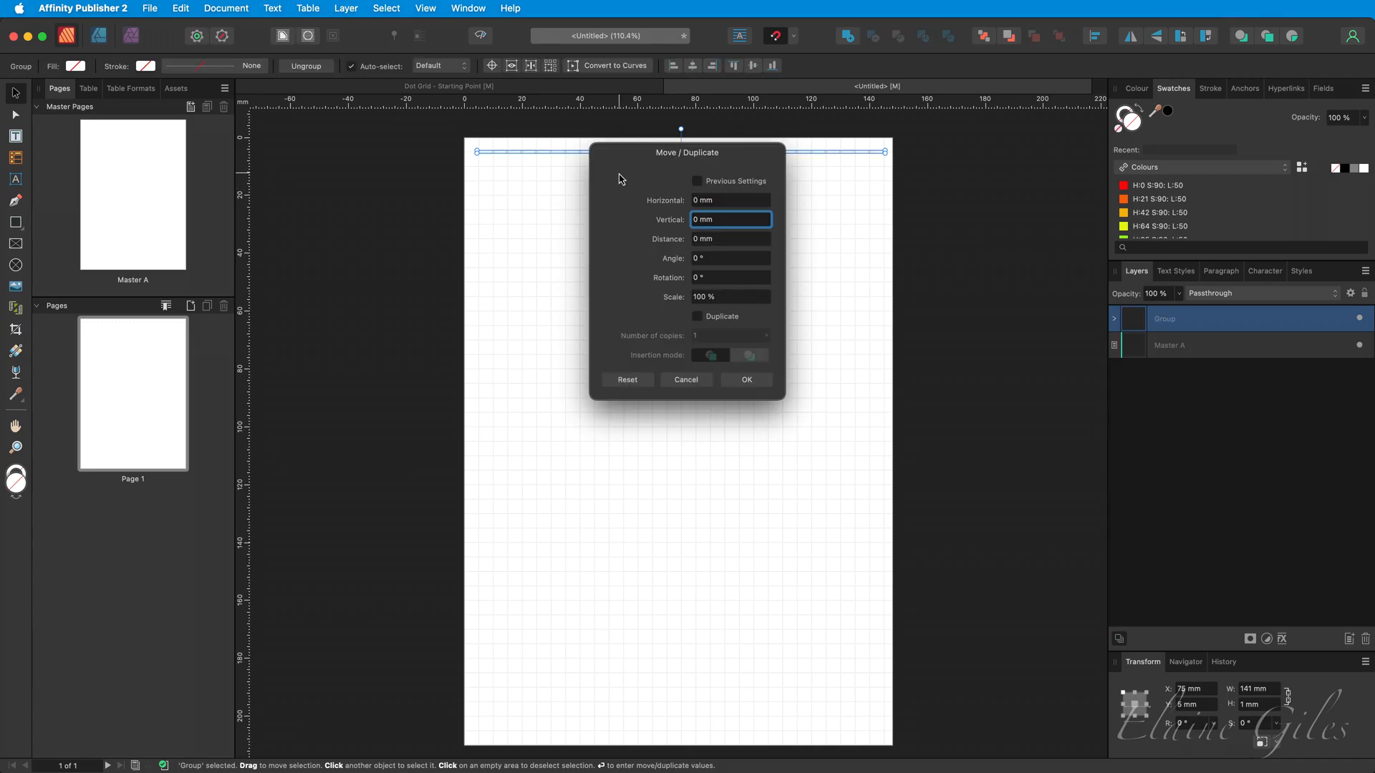
{"action": "type", "text": "5"}
{"action": "key", "text": "Tab"}
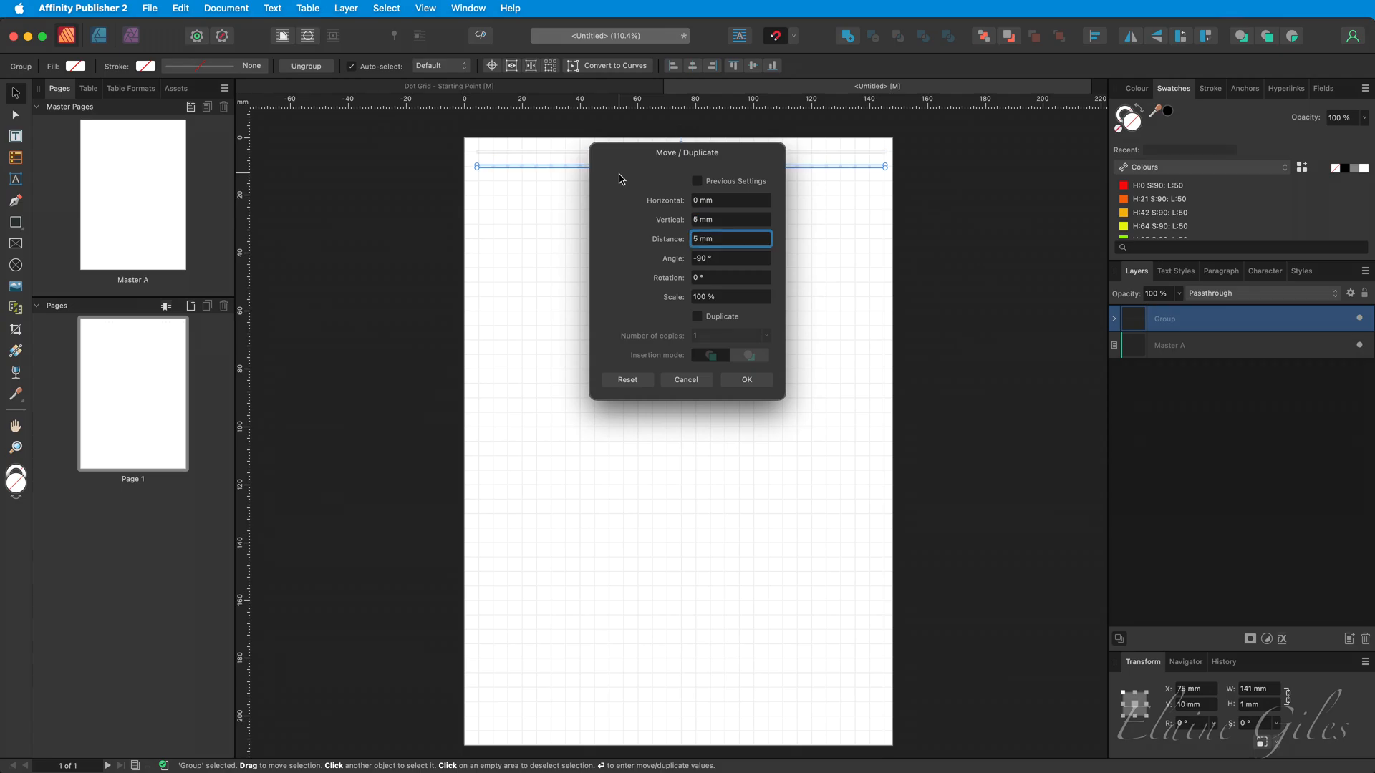
{"action": "left_click", "coordinate": [716, 317]}
{"action": "left_click", "coordinate": [714, 334]}
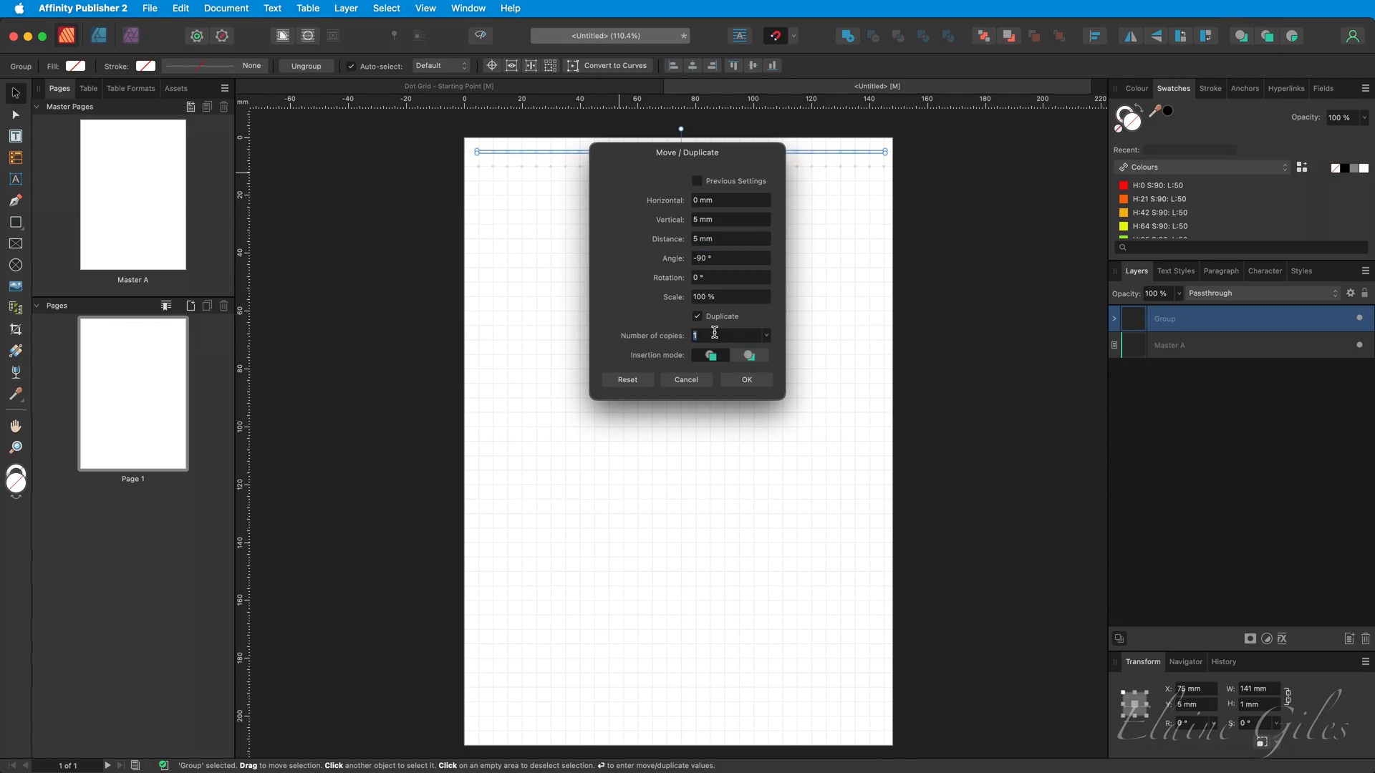
{"action": "type", "text": "40"}
{"action": "key", "text": "Tab"}
{"action": "key", "text": "Return"}
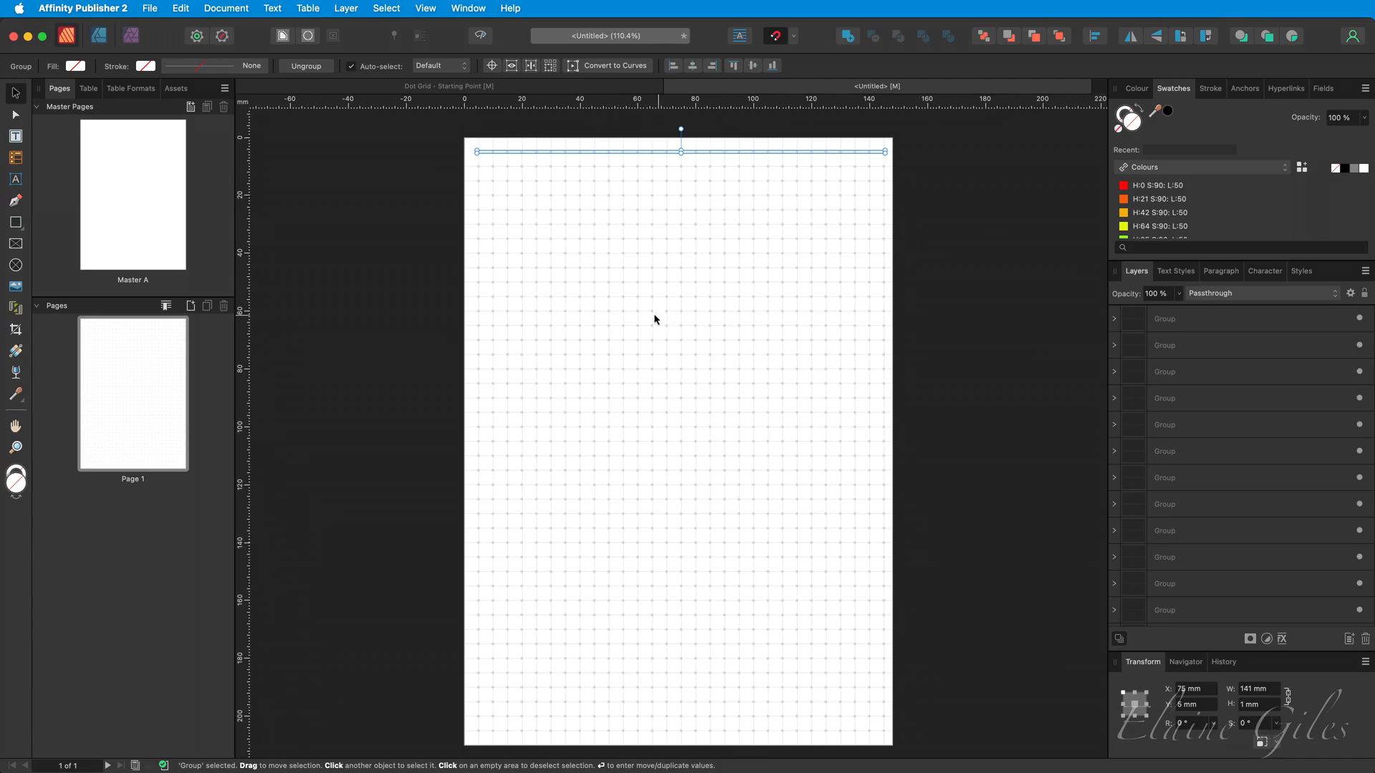
Return to the Dot Grid - Starting Point document and apply the Dots swatch from the _Dot Grid palette to the selected dot.
{"action": "left_click", "coordinate": [505, 90]}
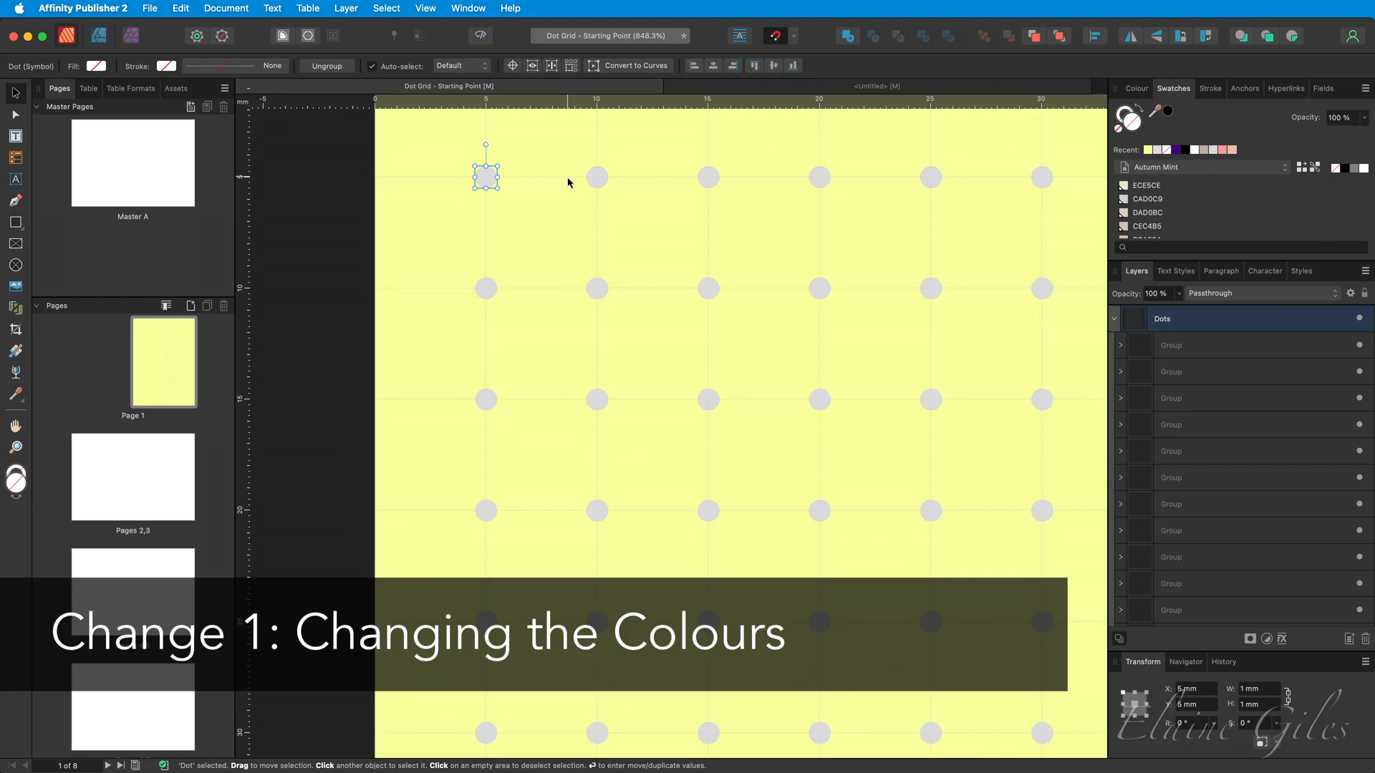
{"action": "left_click", "coordinate": [1166, 169]}
{"action": "left_click", "coordinate": [1157, 268]}
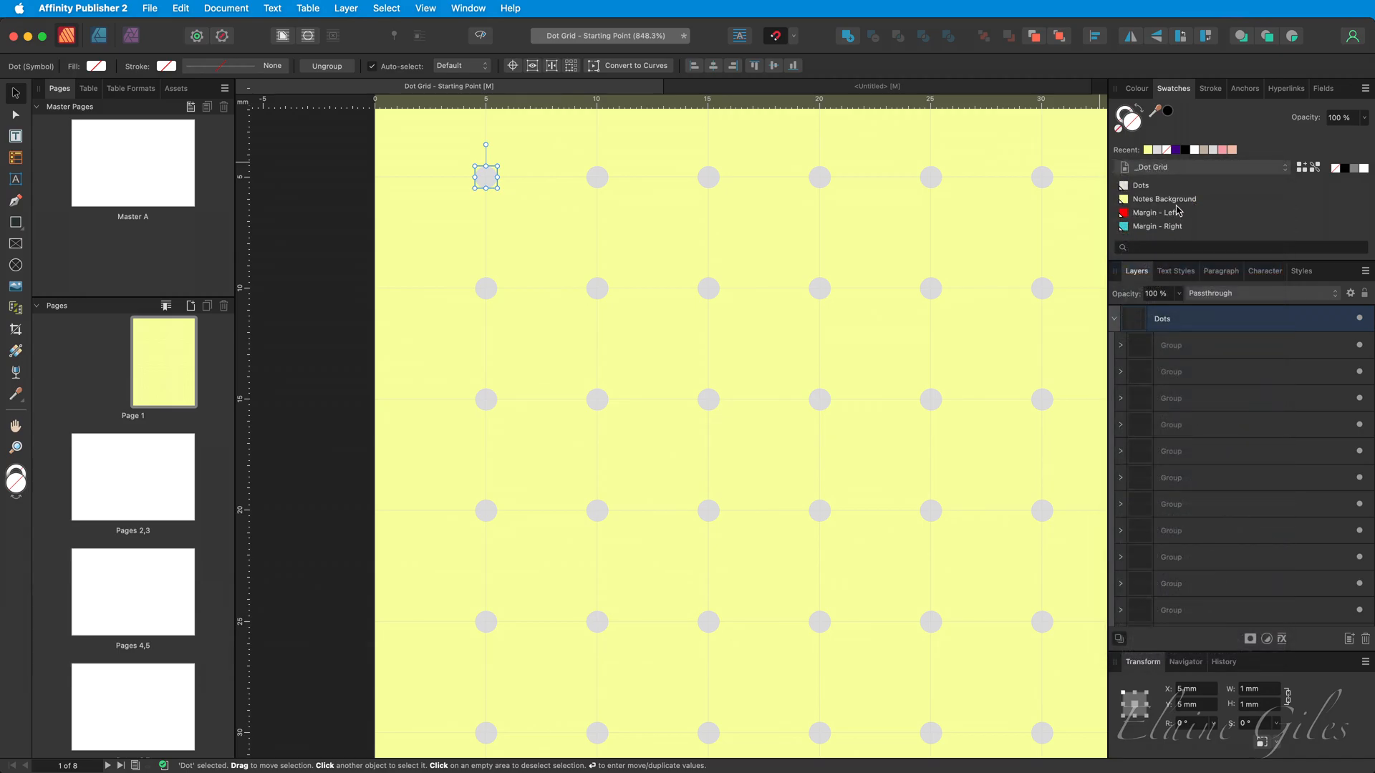
{"action": "left_click", "coordinate": [1150, 188]}
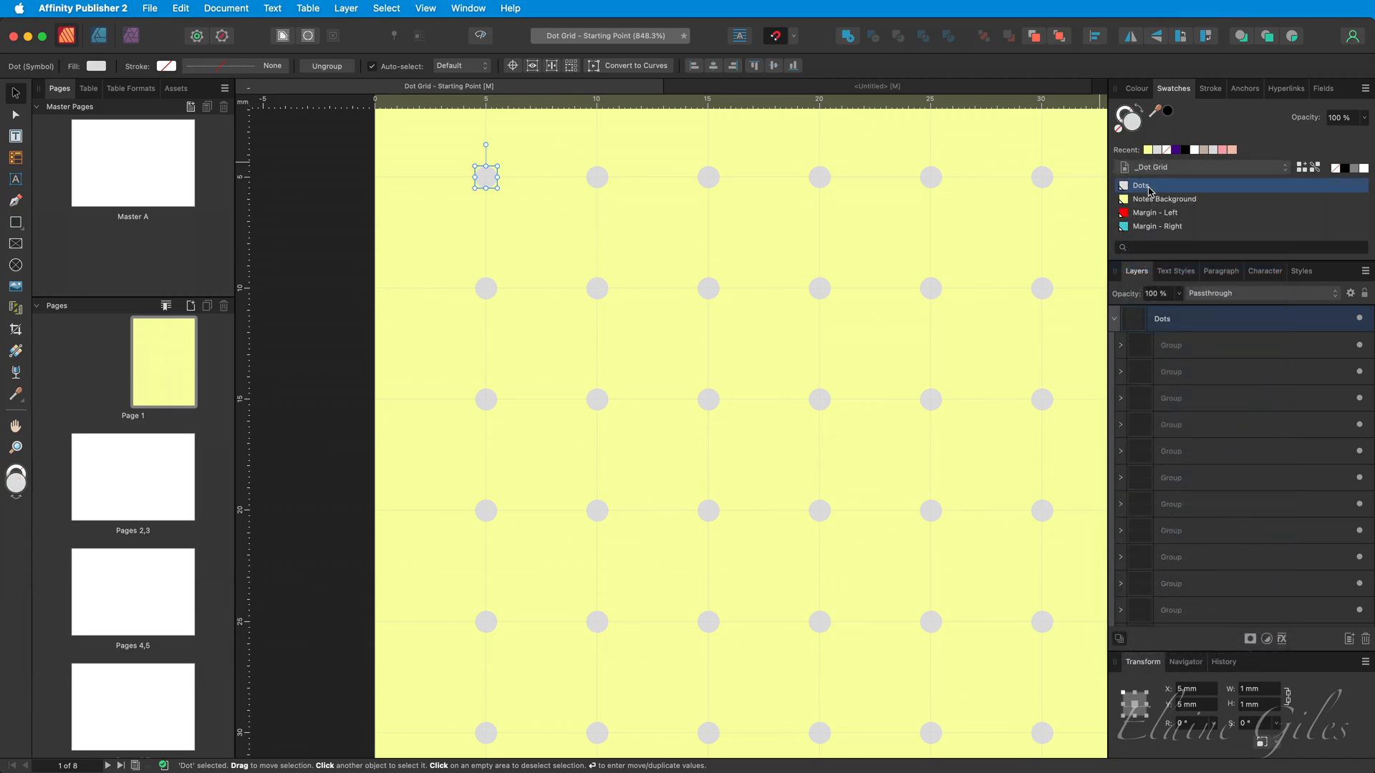
Try editing the Dots global colour to magenta, and undo the change.
{"action": "right_click", "coordinate": [1160, 194]}
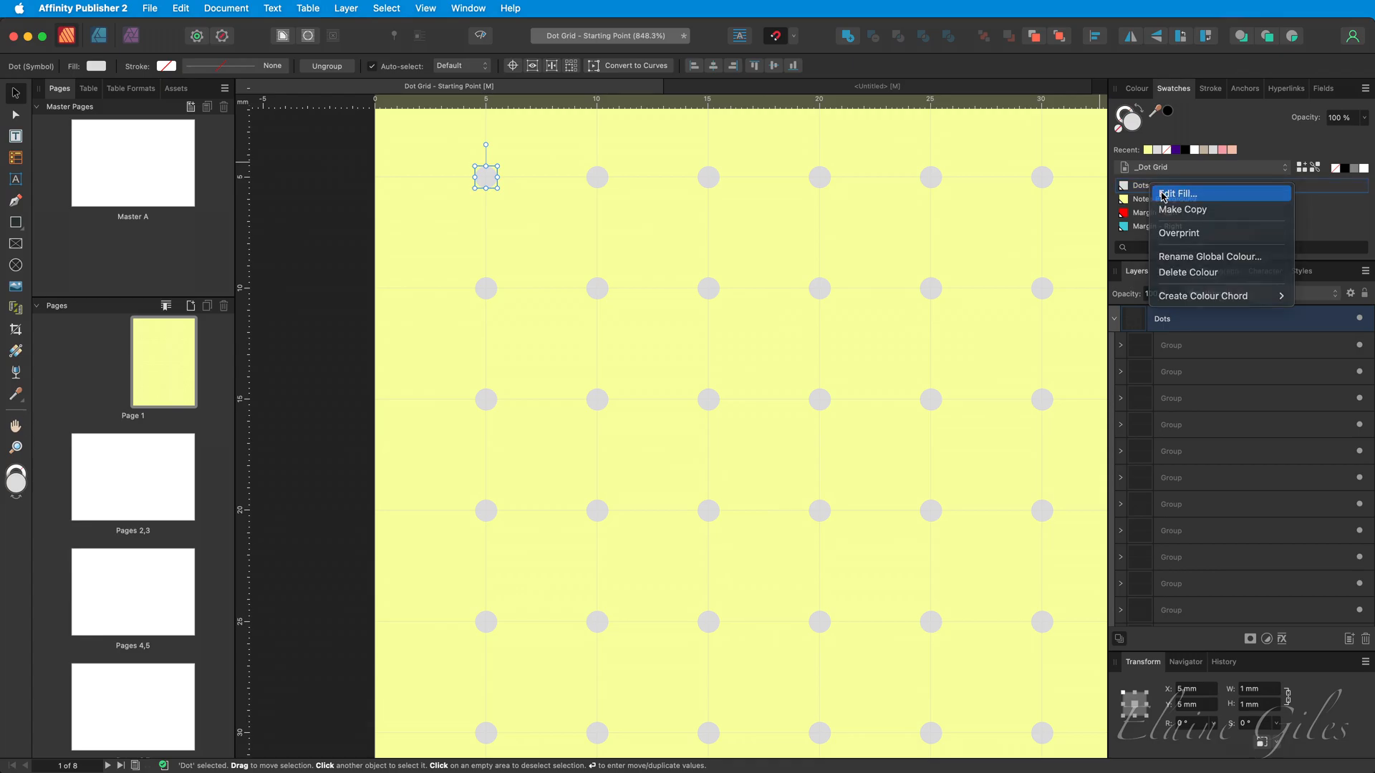
{"action": "left_click", "coordinate": [1162, 201]}
{"action": "left_click", "coordinate": [1166, 242]}
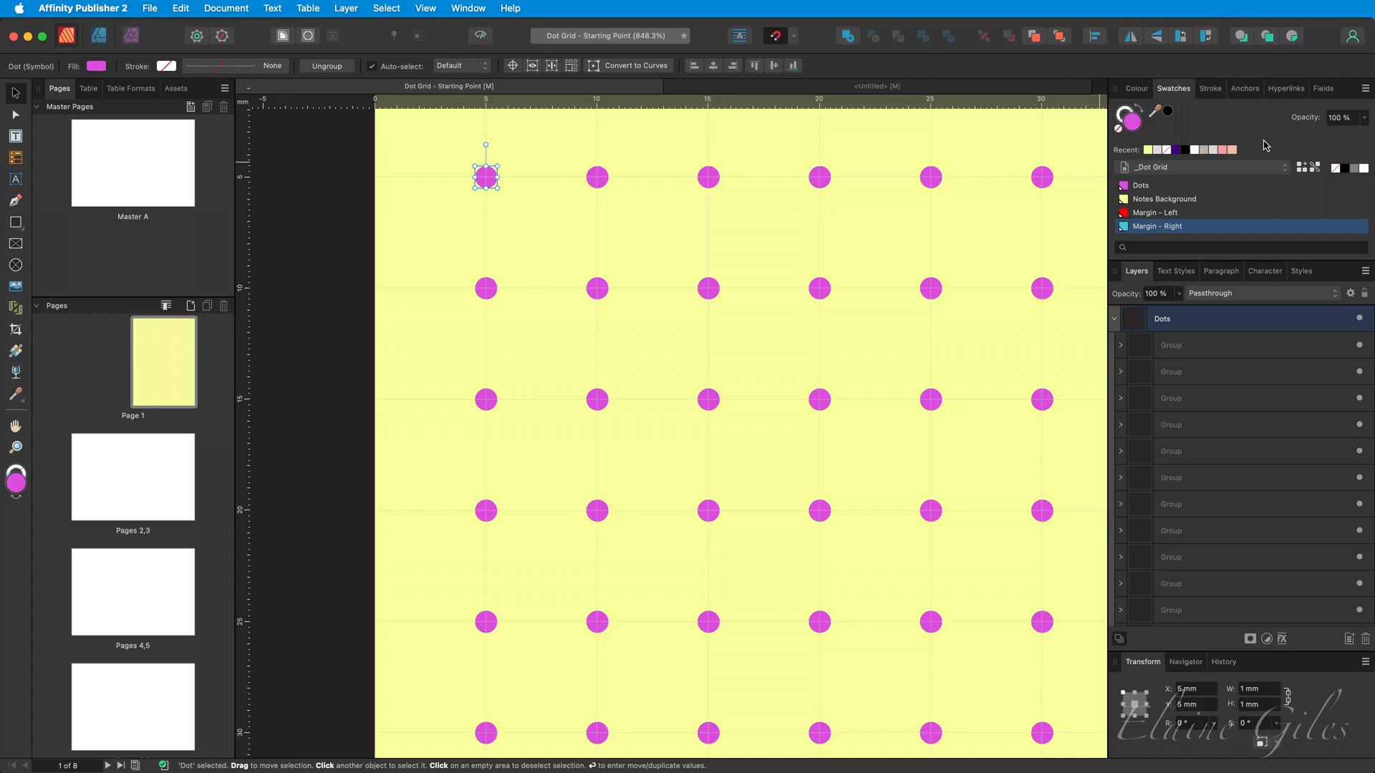
{"action": "key", "text": "super+z"}
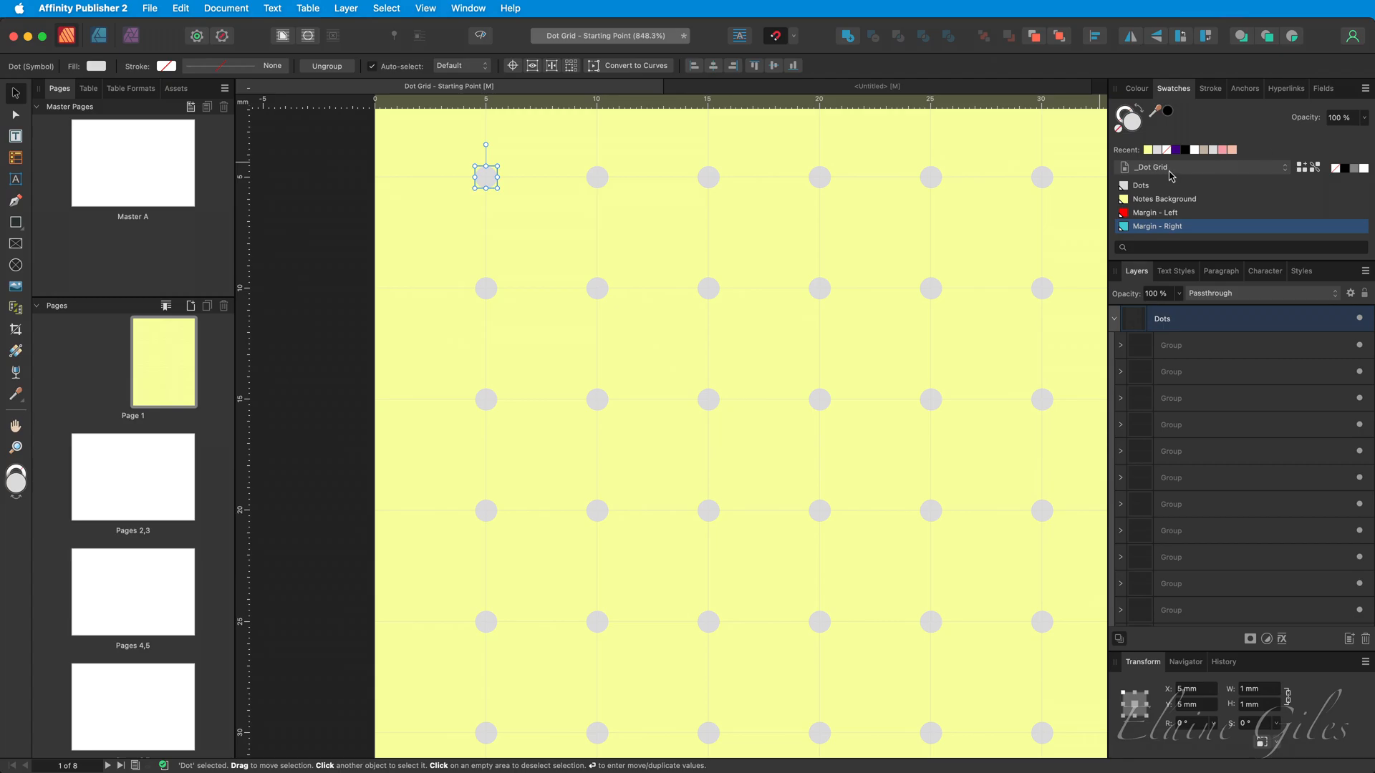
Try the darker greens of the Verve palette on the selected dot symbol and settle on the B6CEC0 swatch.
{"action": "left_click", "coordinate": [1178, 164]}
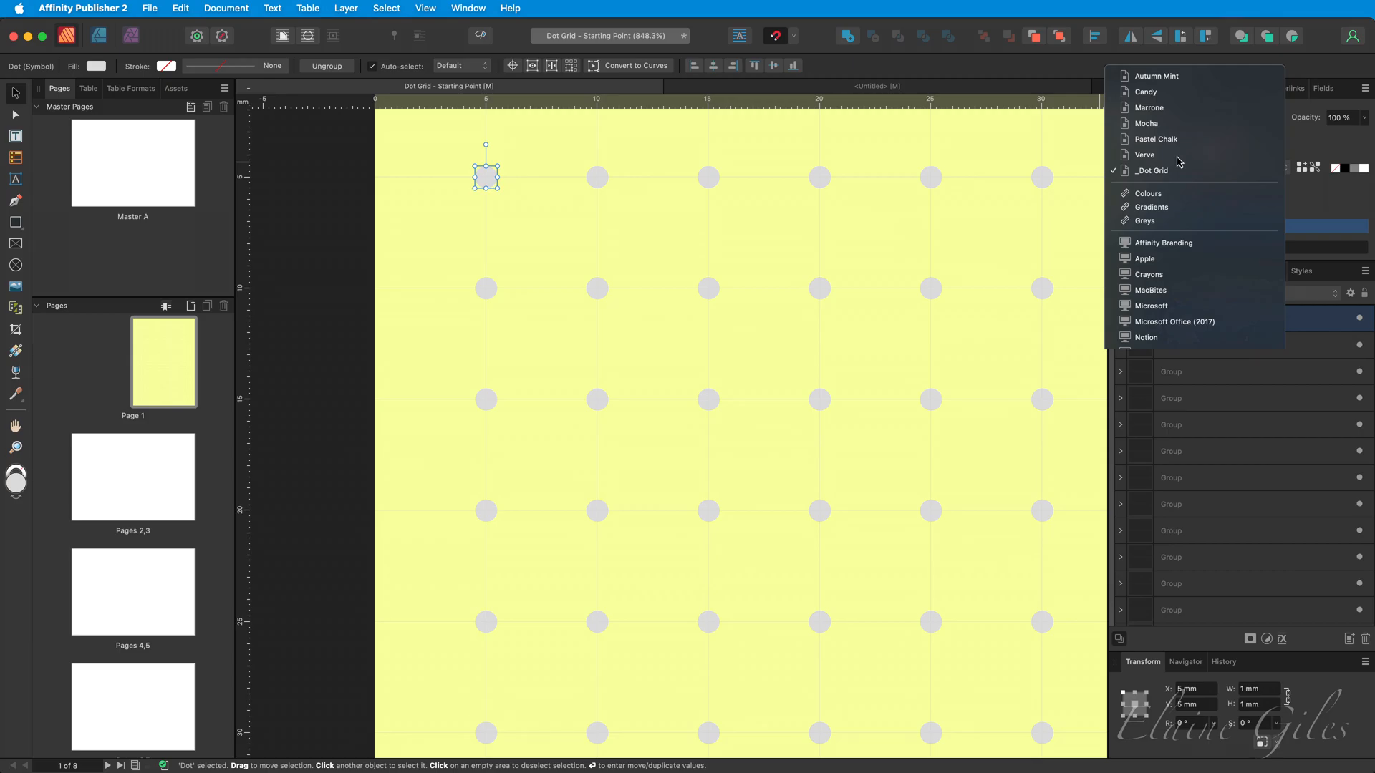
{"action": "left_click", "coordinate": [1178, 155]}
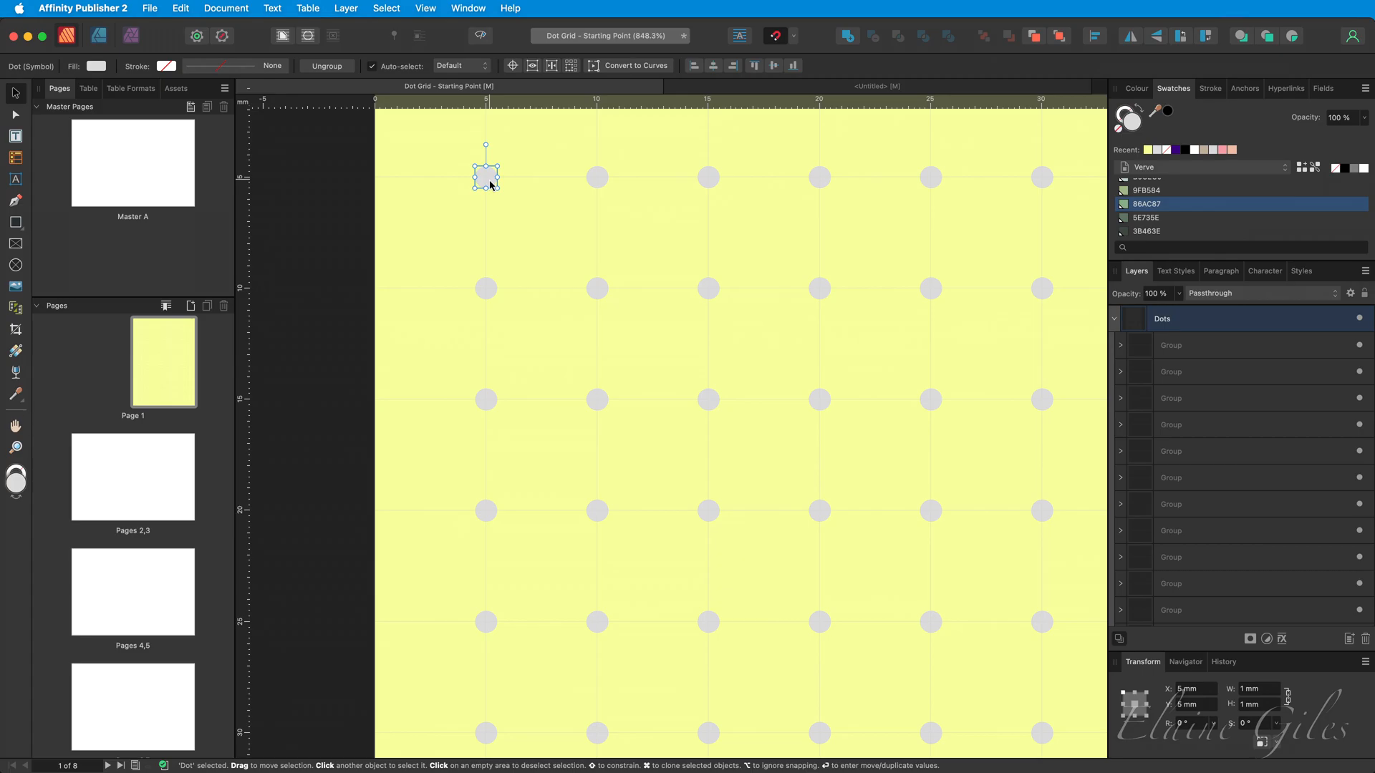
{"action": "left_click", "coordinate": [1148, 232]}
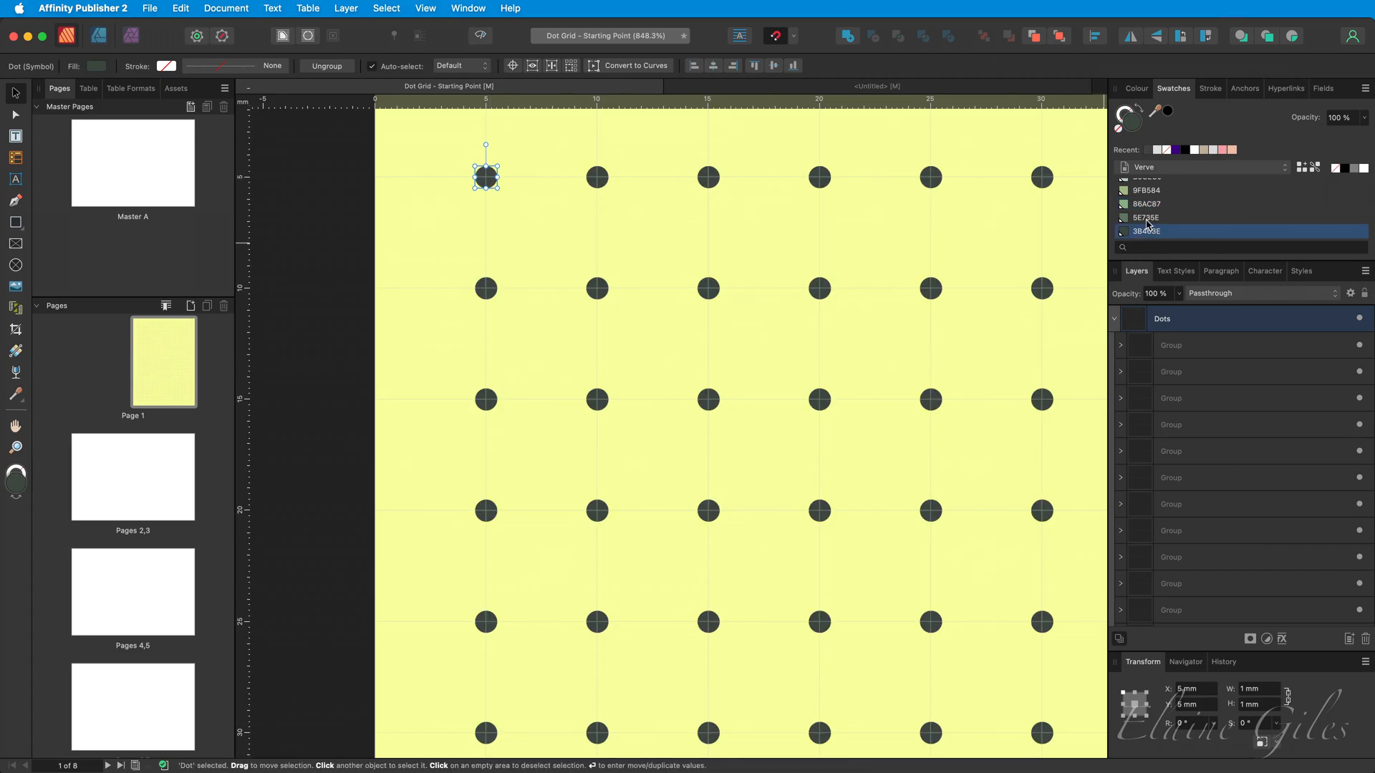
{"action": "left_click", "coordinate": [1147, 218]}
{"action": "left_click", "coordinate": [1146, 204]}
{"action": "left_click", "coordinate": [1144, 192]}
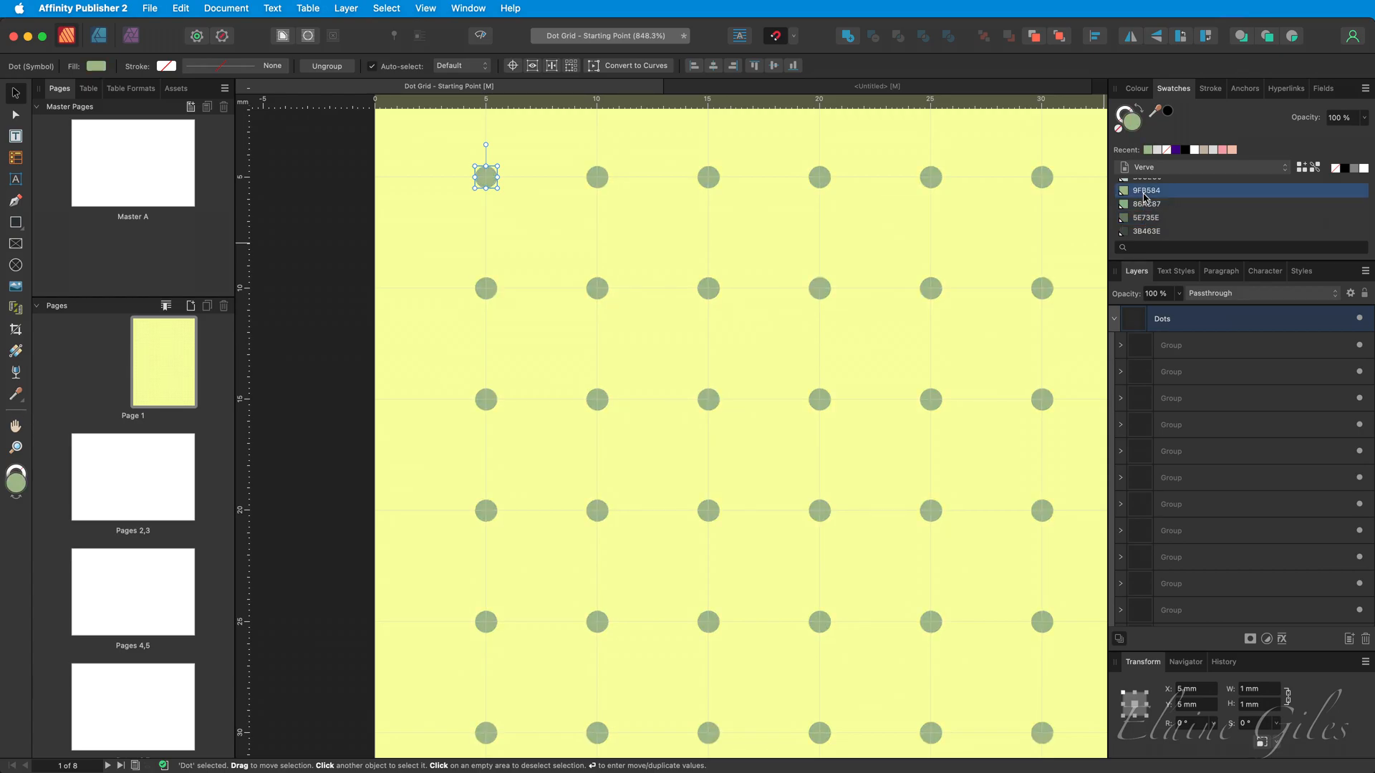
{"action": "scroll", "coordinate": [1145, 198], "scroll_direction": "up", "scroll_amount": 2}
{"action": "left_click", "coordinate": [1143, 201]}
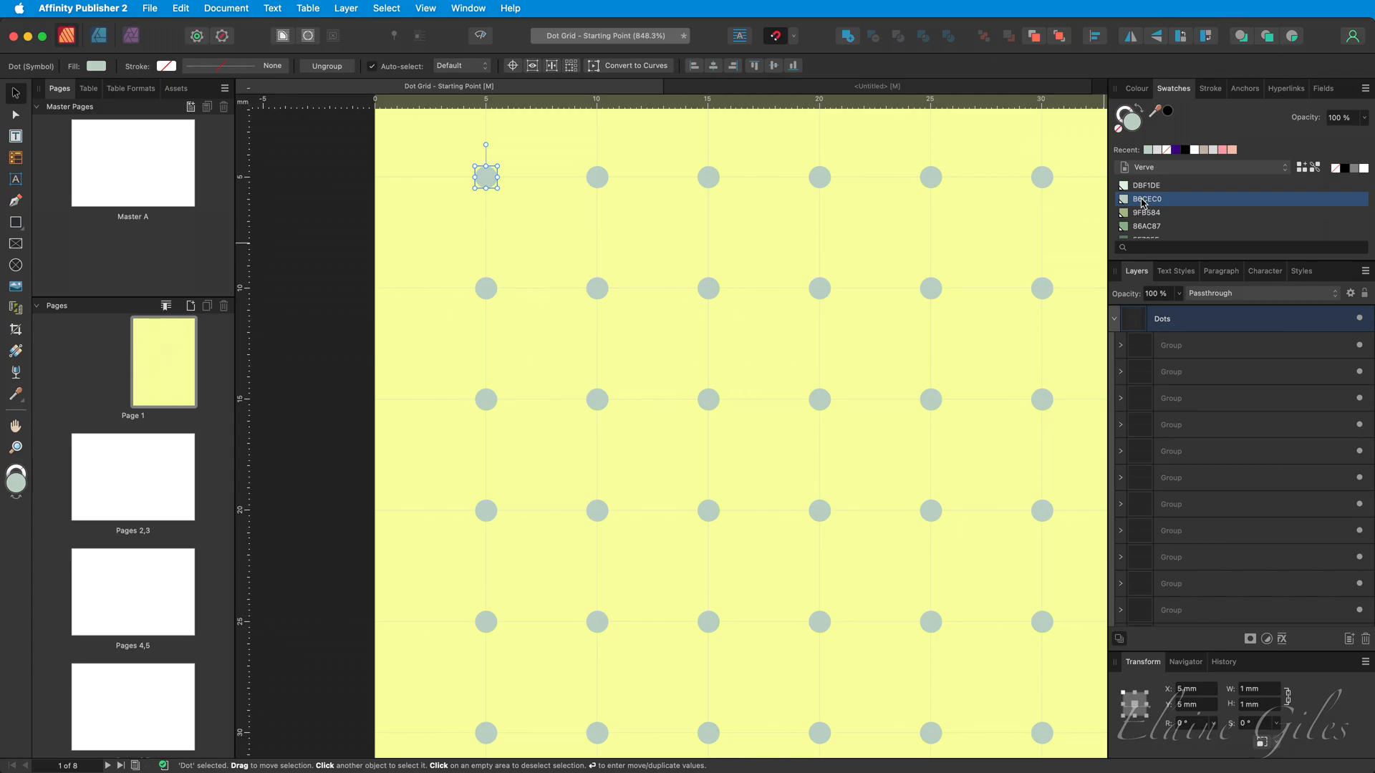
Select the page-sized rectangle, try the Verve swatch 3B463E as its fill across the whole page, and settle on DBF1DE.
{"action": "left_click", "coordinate": [1114, 318]}
{"action": "left_click", "coordinate": [1203, 356]}
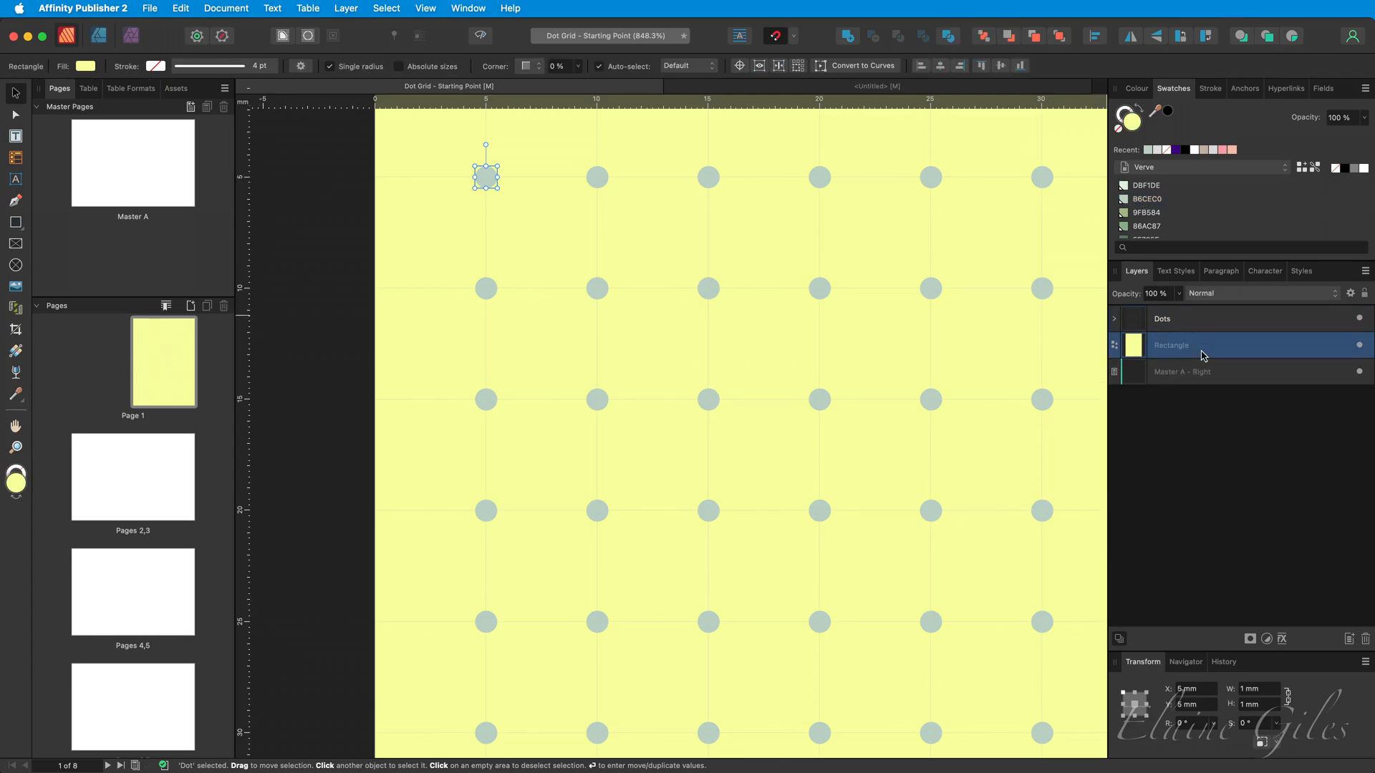
{"action": "scroll", "coordinate": [1146, 215], "scroll_direction": "down", "scroll_amount": 2}
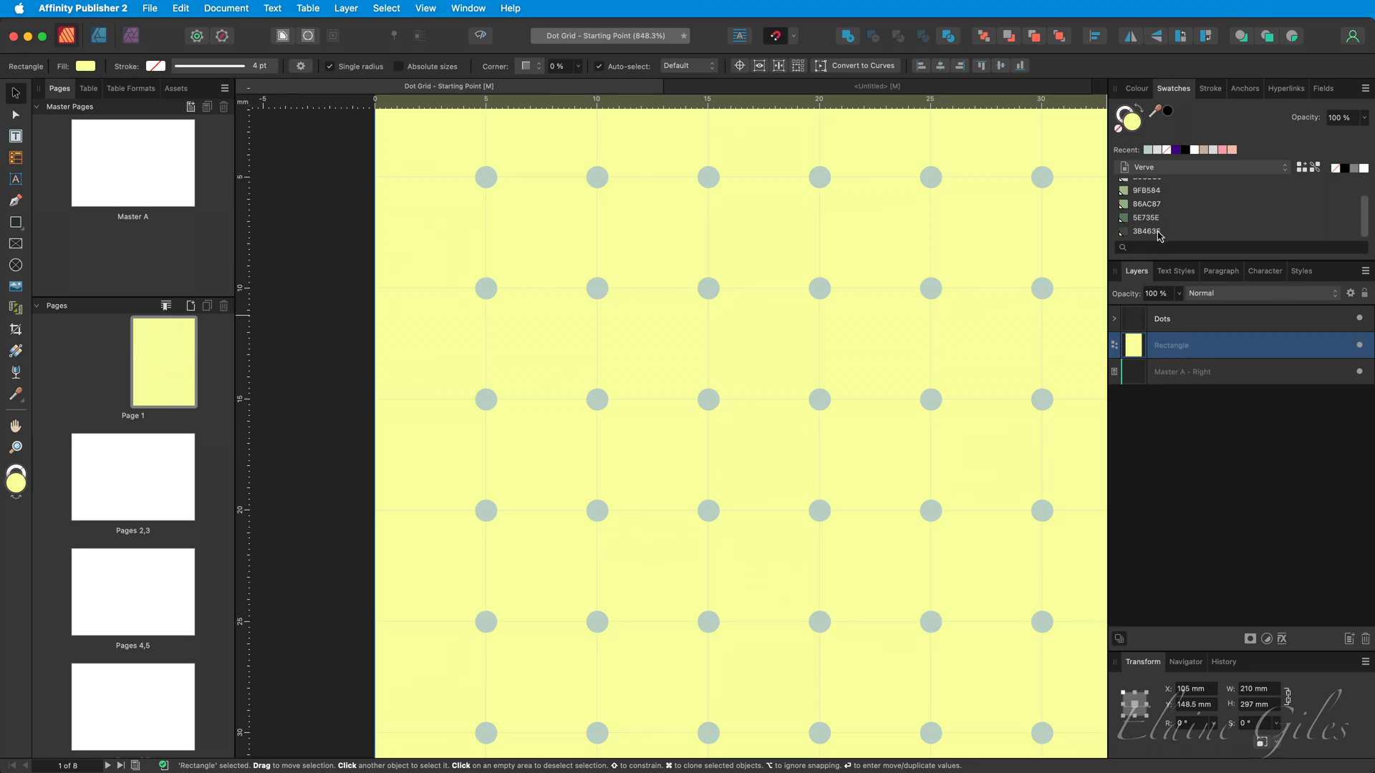
{"action": "left_click", "coordinate": [1160, 232]}
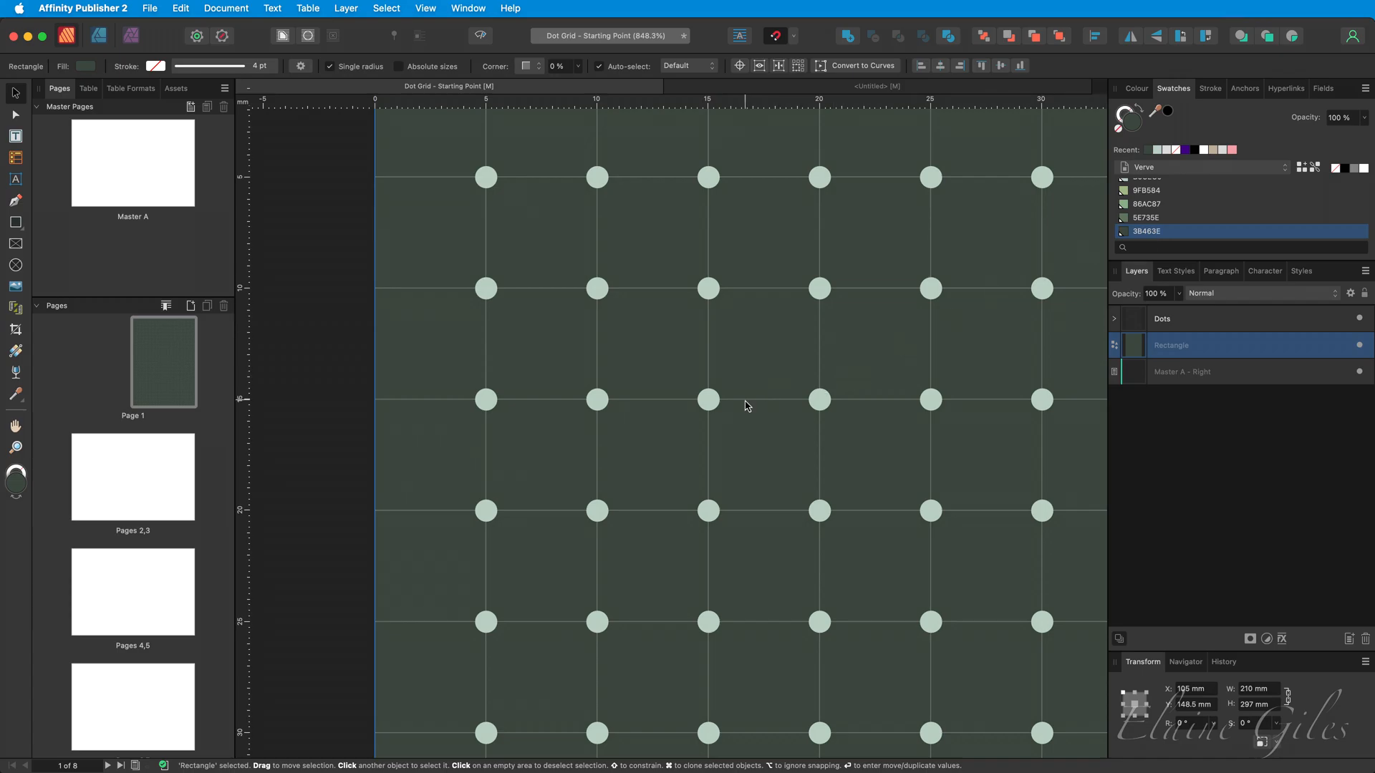
{"action": "scroll", "coordinate": [745, 402], "scroll_direction": "down", "scroll_amount": 4}
{"action": "scroll", "coordinate": [747, 405], "scroll_direction": "down", "scroll_amount": 5}
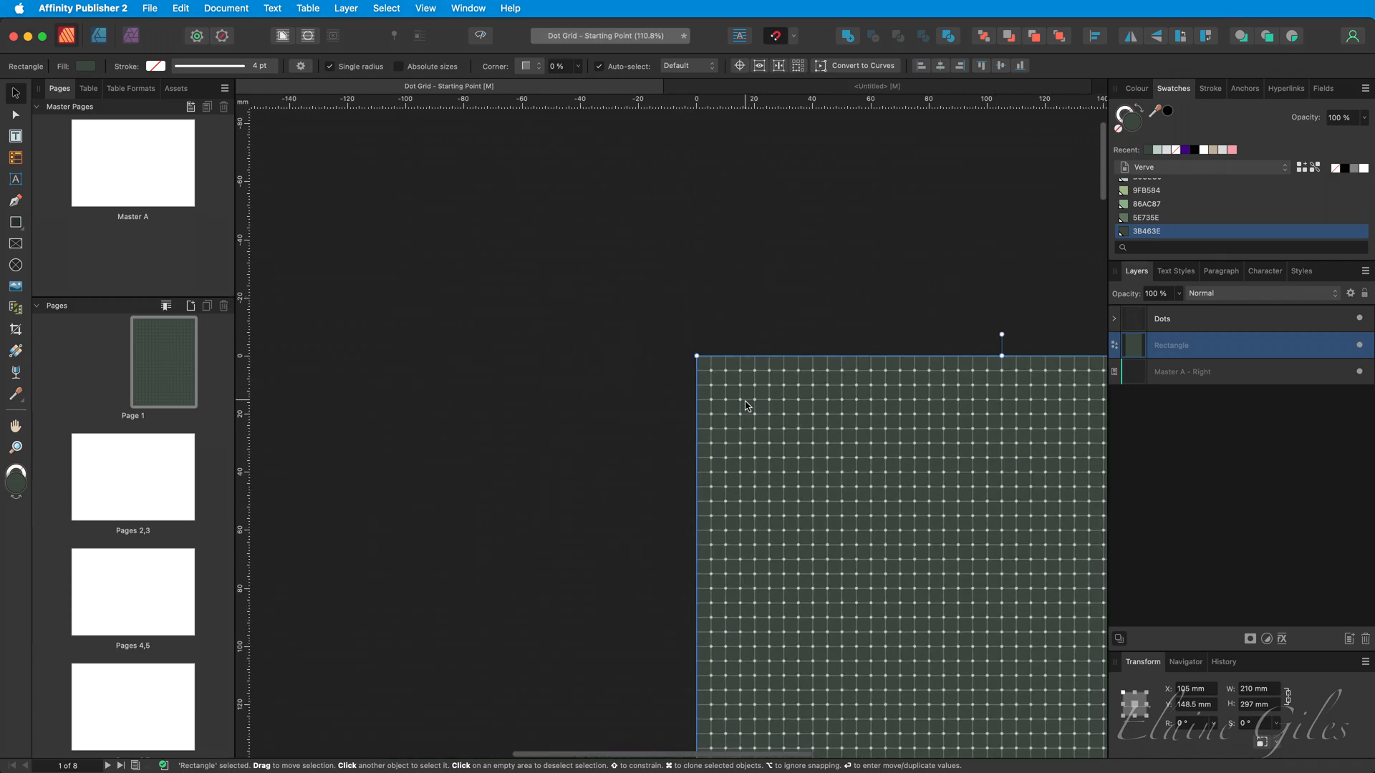
{"action": "key", "text": "super+0"}
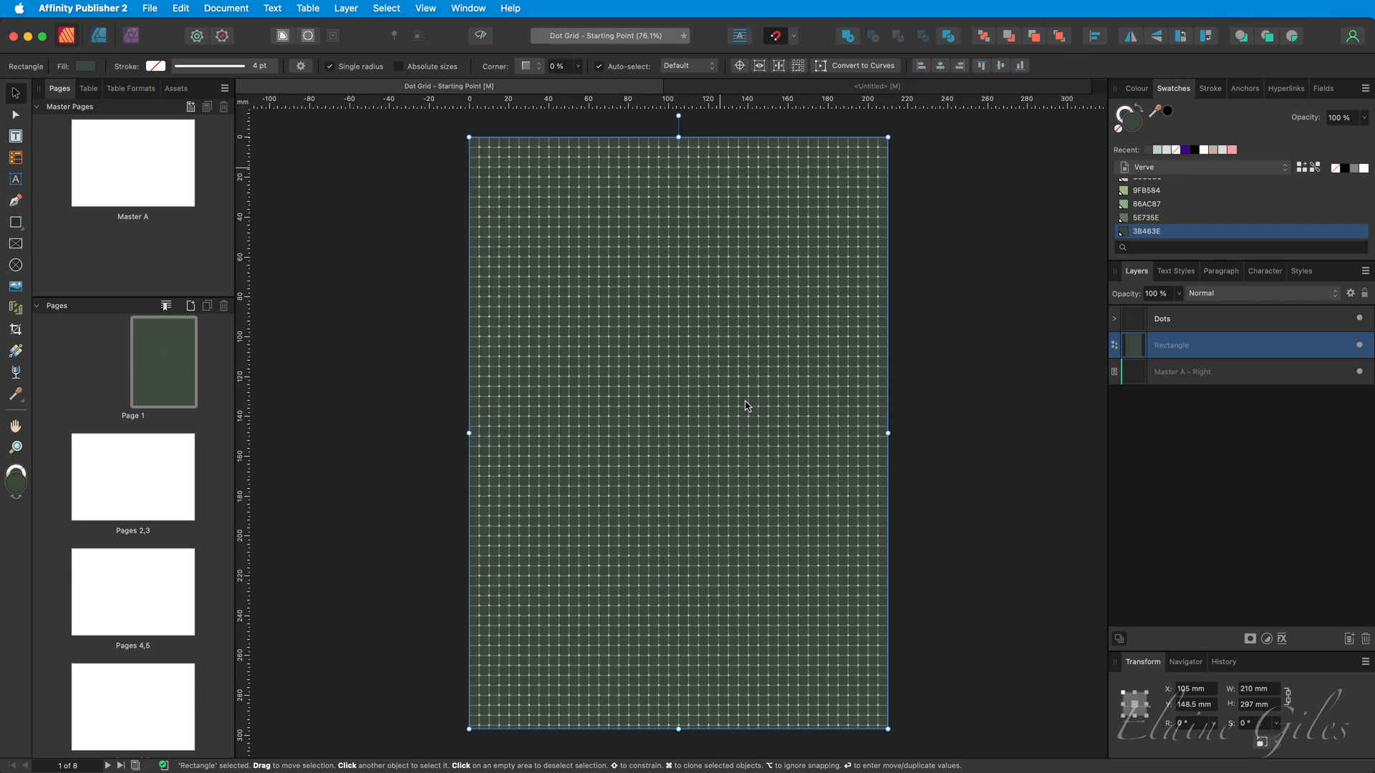
{"action": "scroll", "coordinate": [1153, 189], "scroll_direction": "up", "scroll_amount": 2}
{"action": "left_click", "coordinate": [1153, 187]}
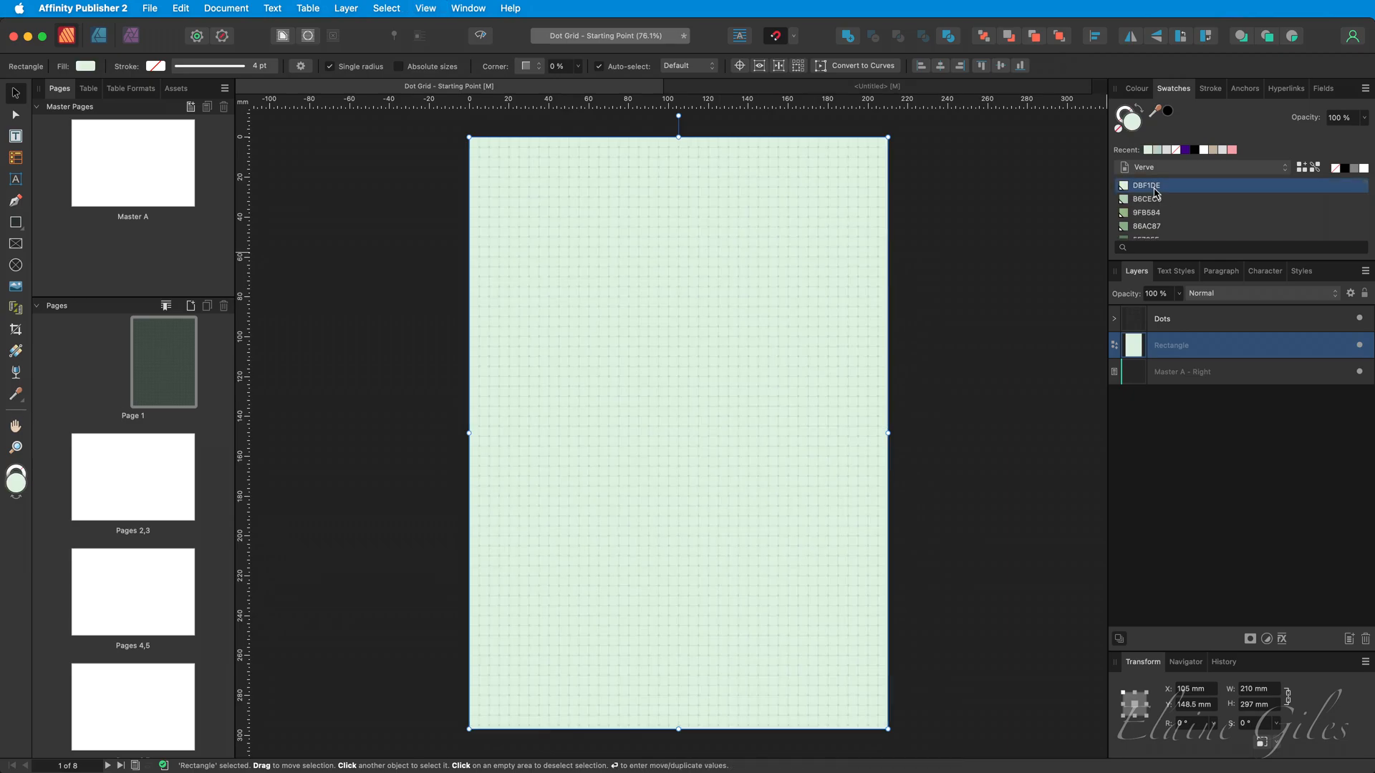
Inside the first dot symbol, reduce the rounded shape's corner radius to 0% so all the dots become squares.
{"action": "scroll", "coordinate": [484, 146], "scroll_direction": "up", "scroll_amount": 5}
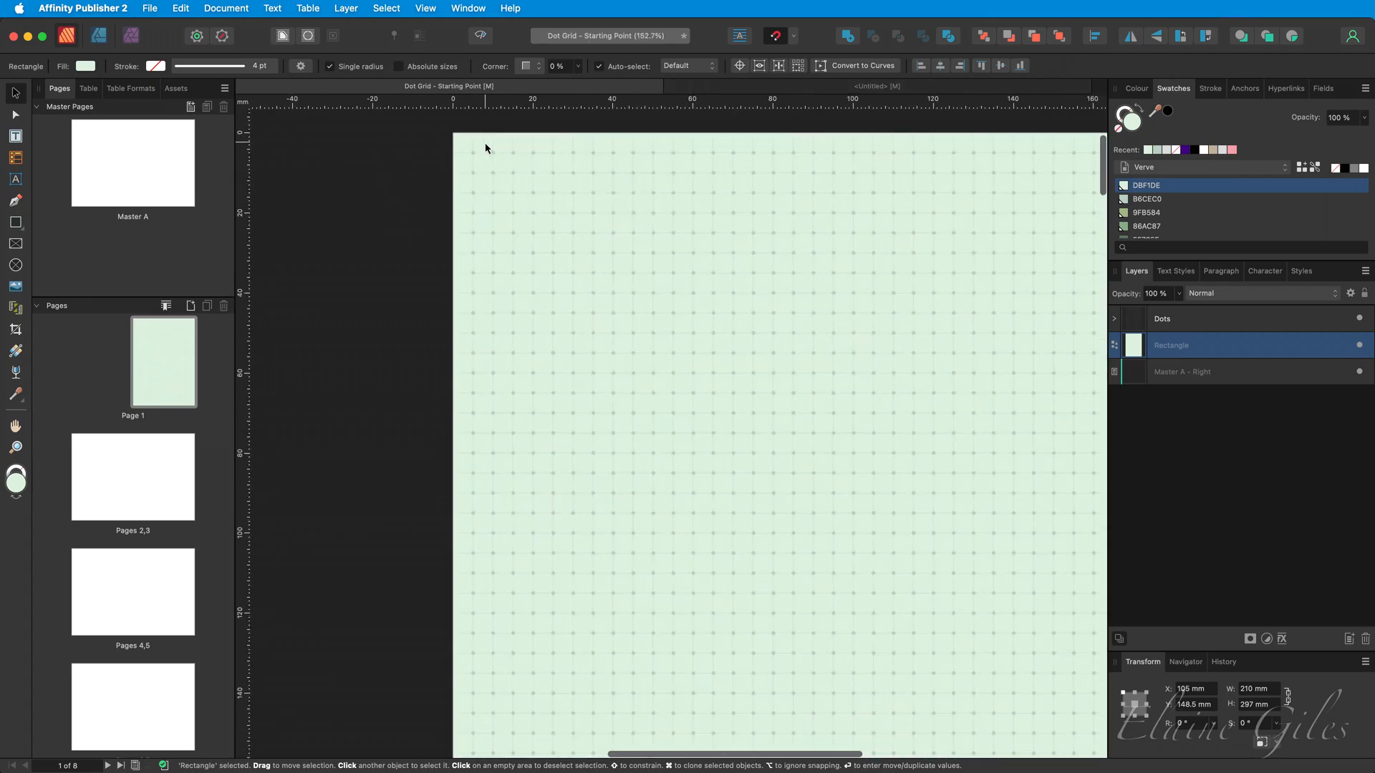
{"action": "scroll", "coordinate": [485, 148], "scroll_direction": "up", "scroll_amount": 4}
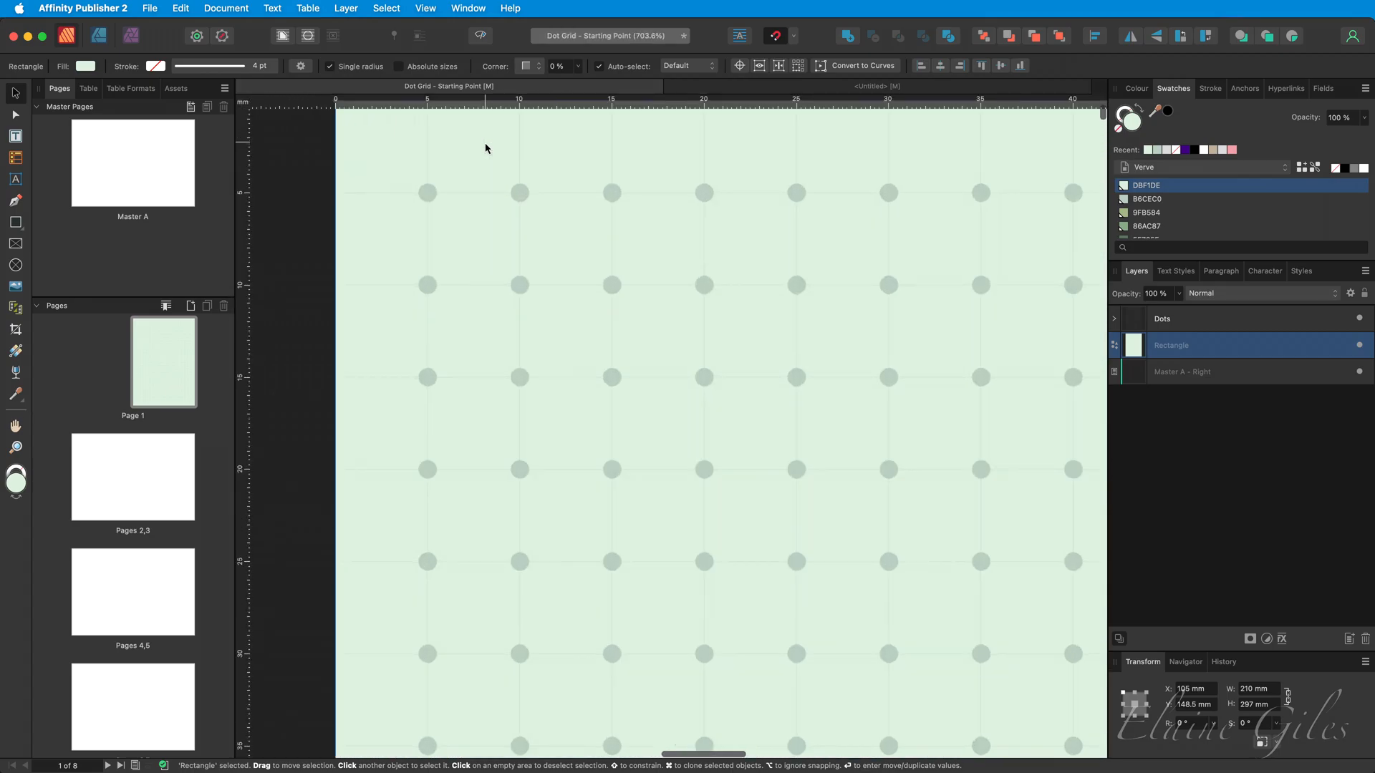
{"action": "scroll", "coordinate": [485, 148], "scroll_direction": "up", "scroll_amount": 1}
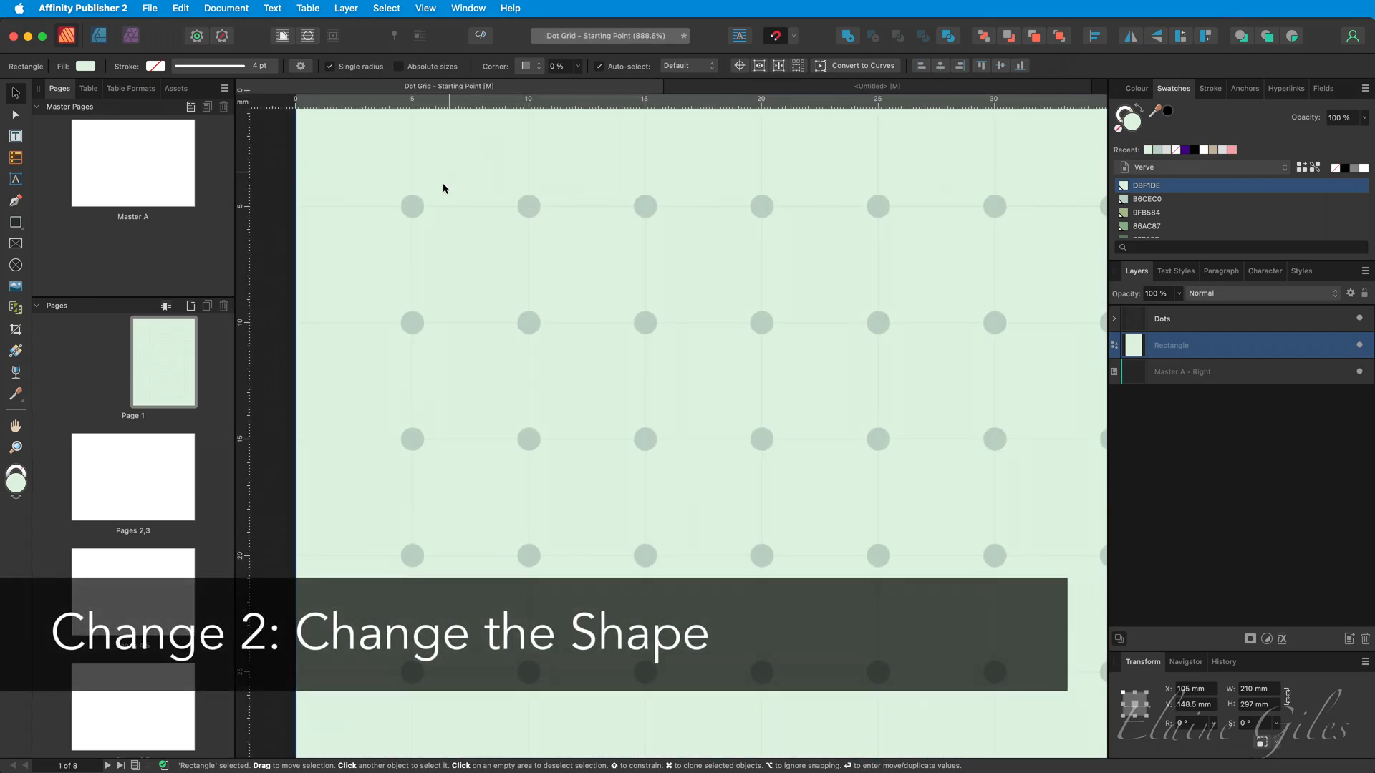
{"action": "left_click", "coordinate": [417, 213]}
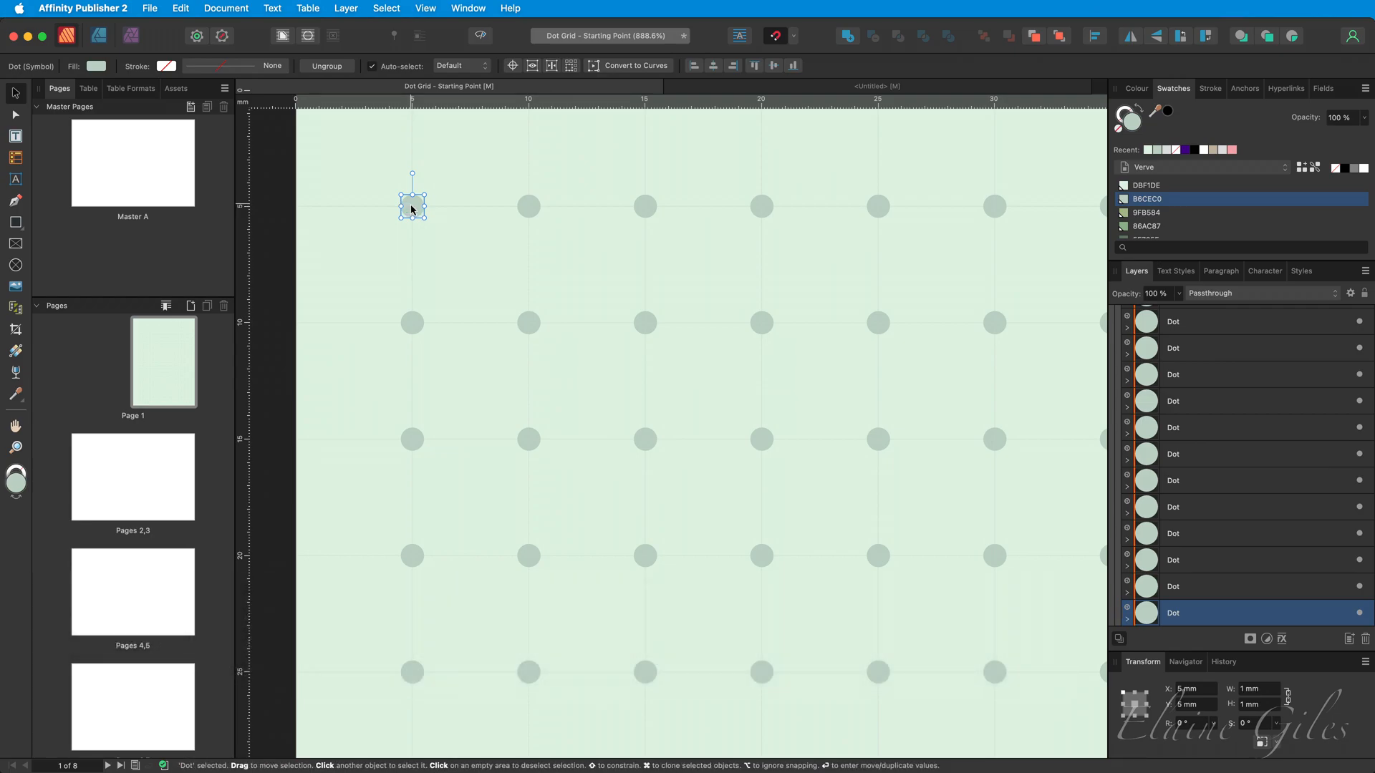
{"action": "double_click", "coordinate": [412, 209]}
{"action": "key", "text": "a"}
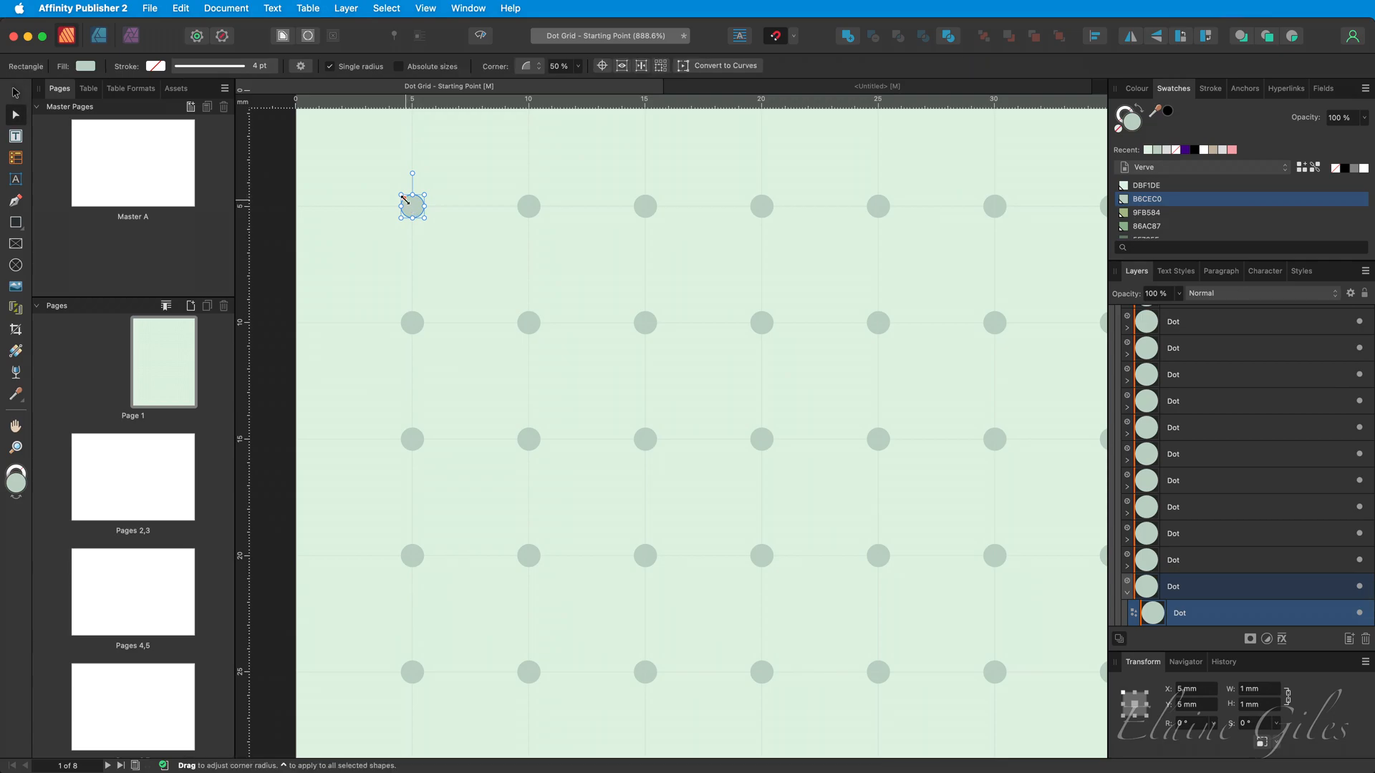
{"action": "left_click_drag", "start_coordinate": [404, 198], "coordinate": [401, 194]}
{"action": "left_click", "coordinate": [325, 204]}
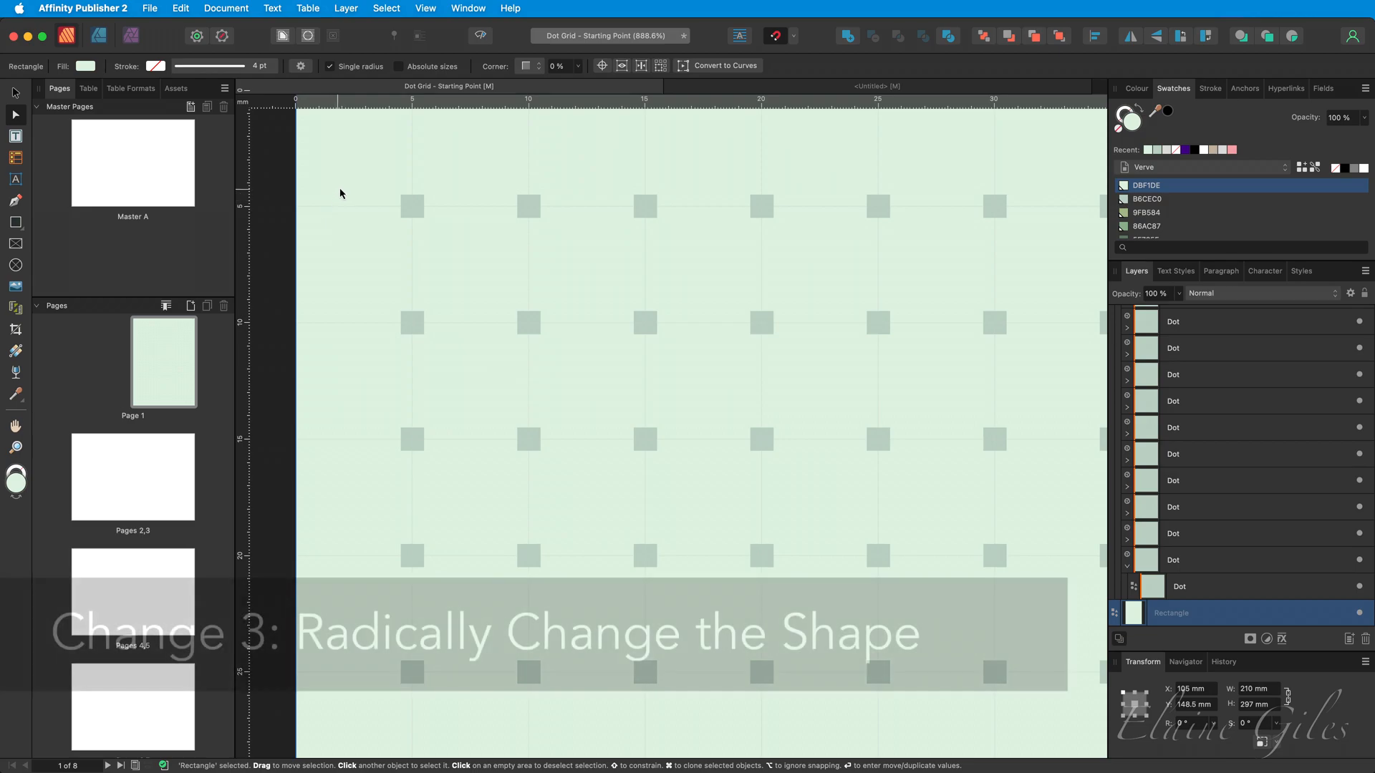
Narrow the square inside the first dot symbol to a vertical bar 0.2 mm wide, keeping its outer edge fixed.
{"action": "scroll", "coordinate": [356, 182], "scroll_direction": "up", "scroll_amount": 3}
{"action": "scroll", "coordinate": [356, 183], "scroll_direction": "up", "scroll_amount": 1}
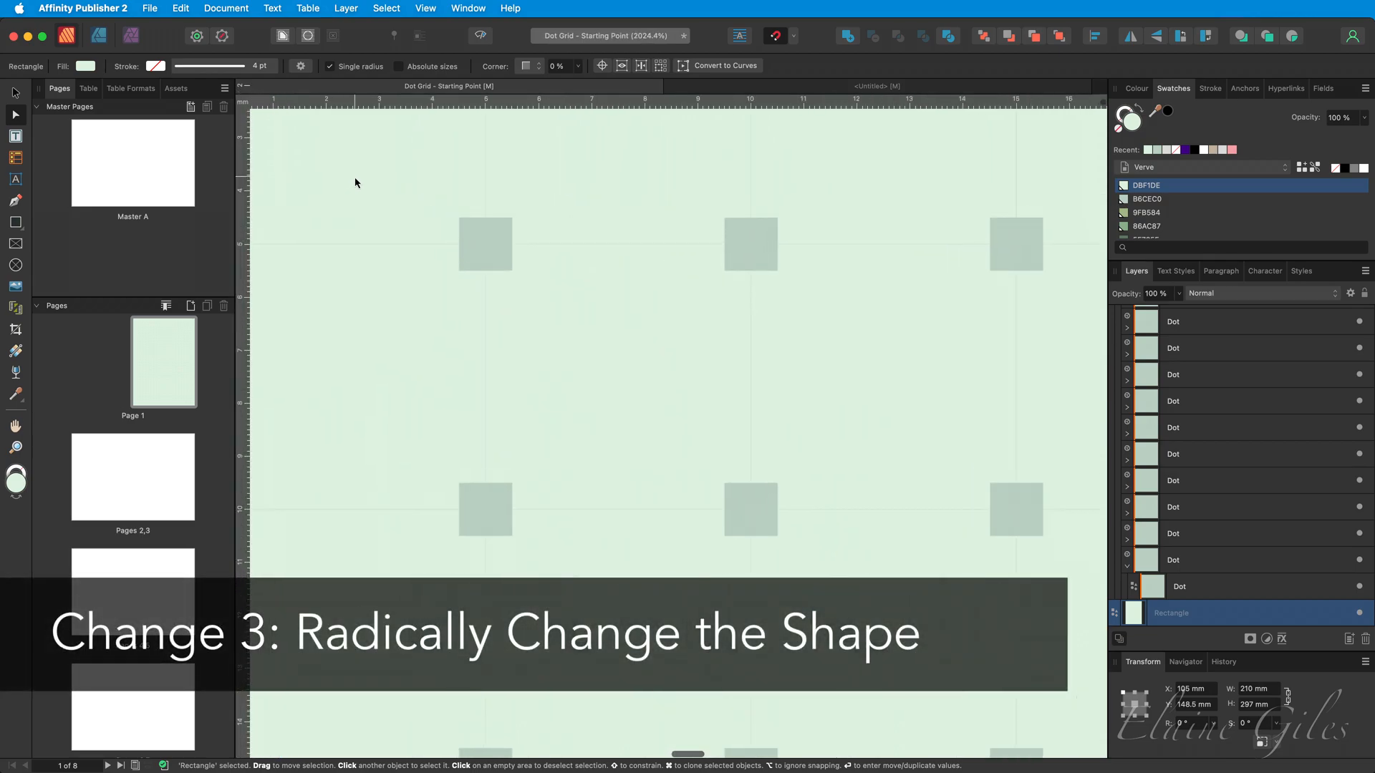
{"action": "left_click", "coordinate": [491, 251]}
{"action": "key", "text": "v"}
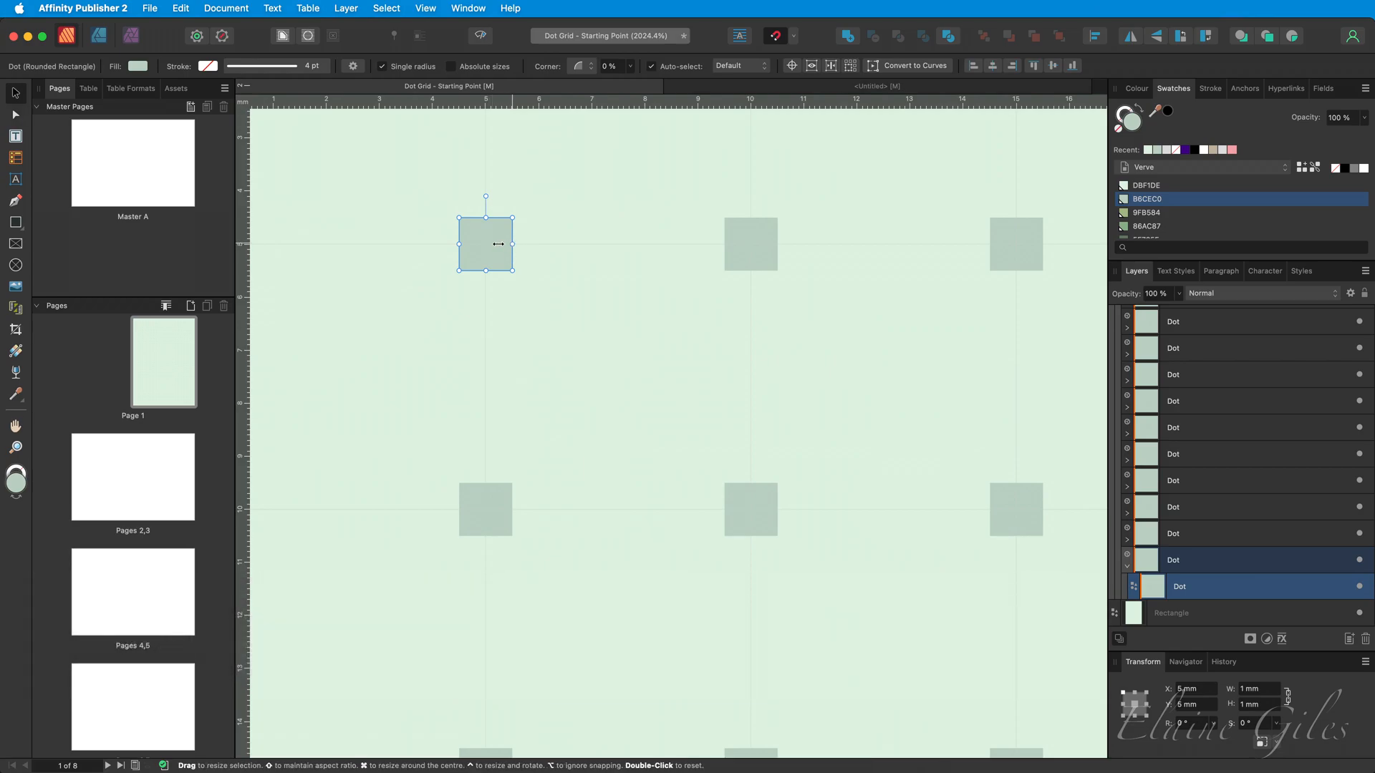
{"action": "left_click_drag", "start_coordinate": [498, 245], "coordinate": [472, 244]}
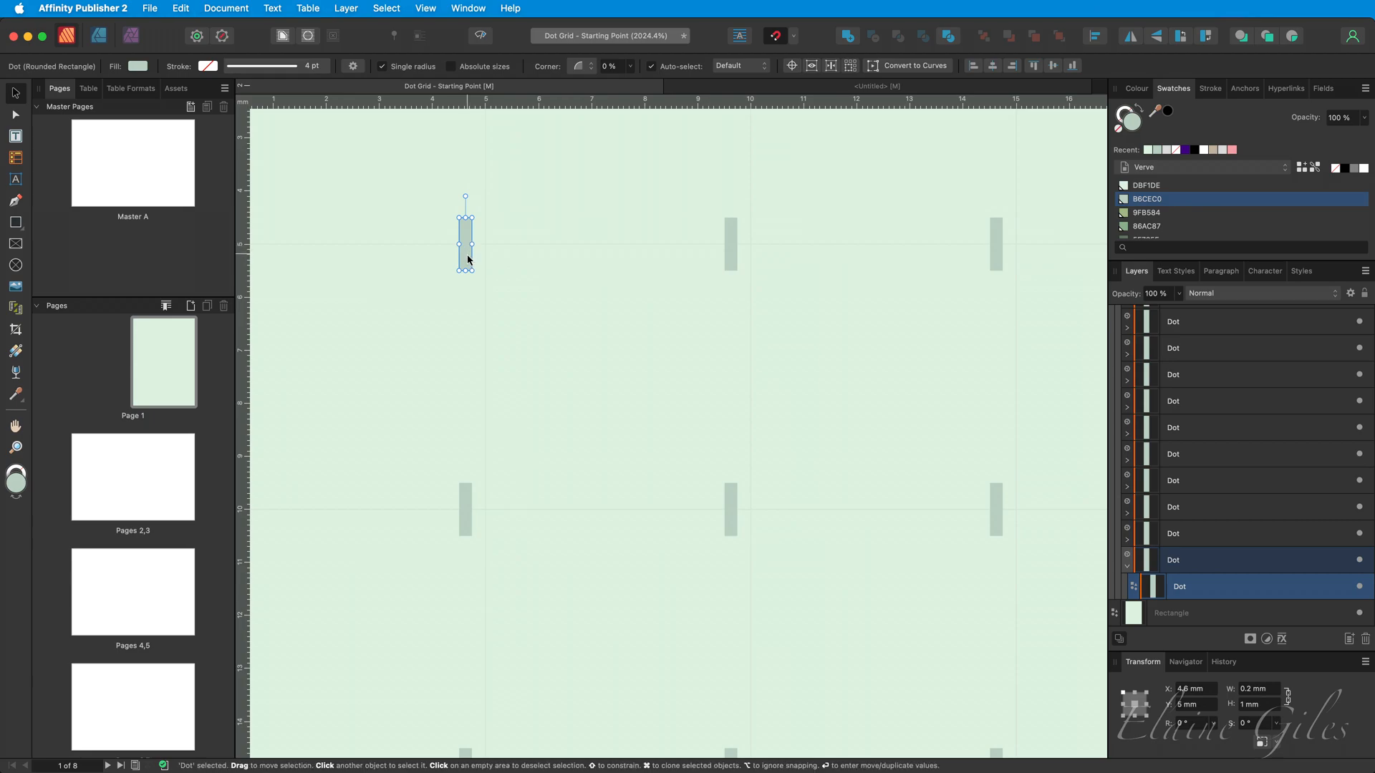
Duplicate the vertical bar inside the symbol, rotate the copy to -90° and centre it at X 5 mm.
{"action": "key", "text": "super+j"}
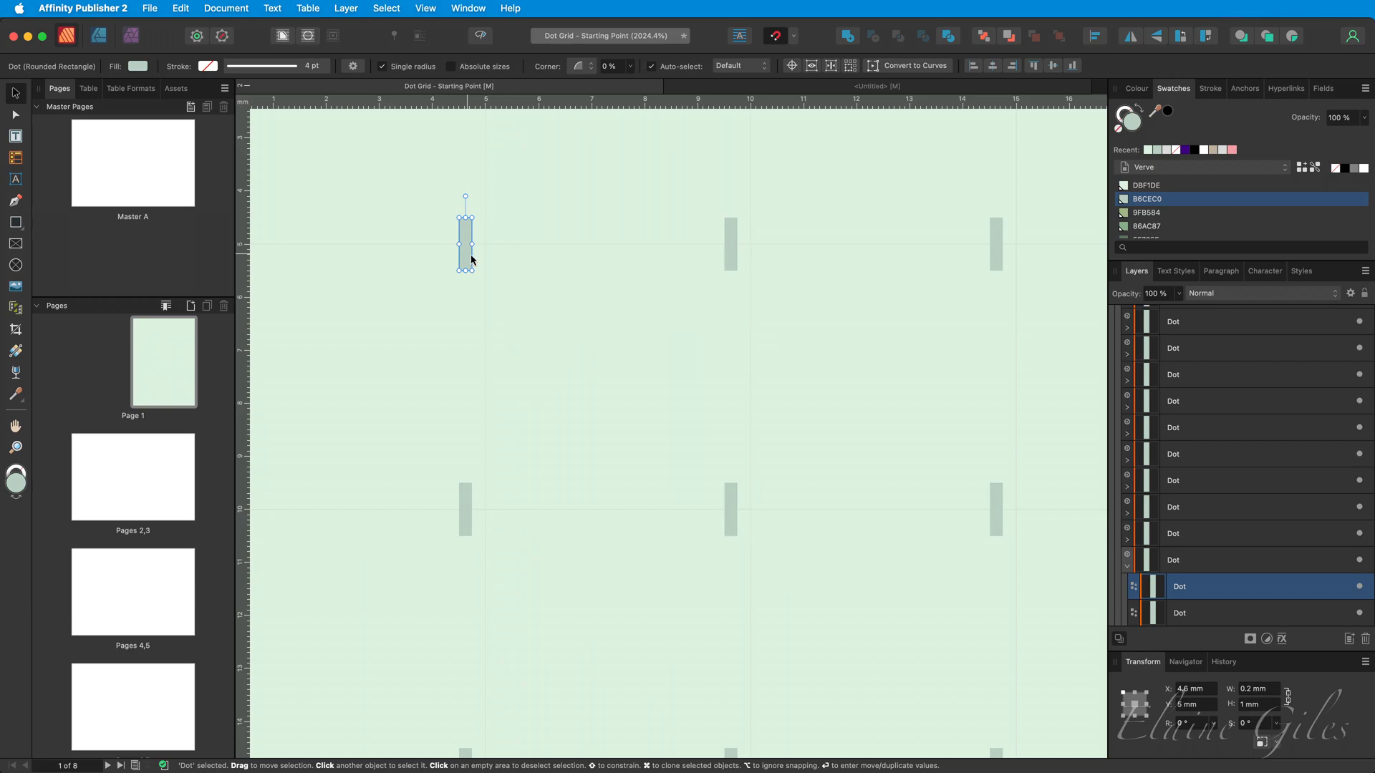
{"action": "left_click_drag", "start_coordinate": [468, 260], "coordinate": [500, 261]}
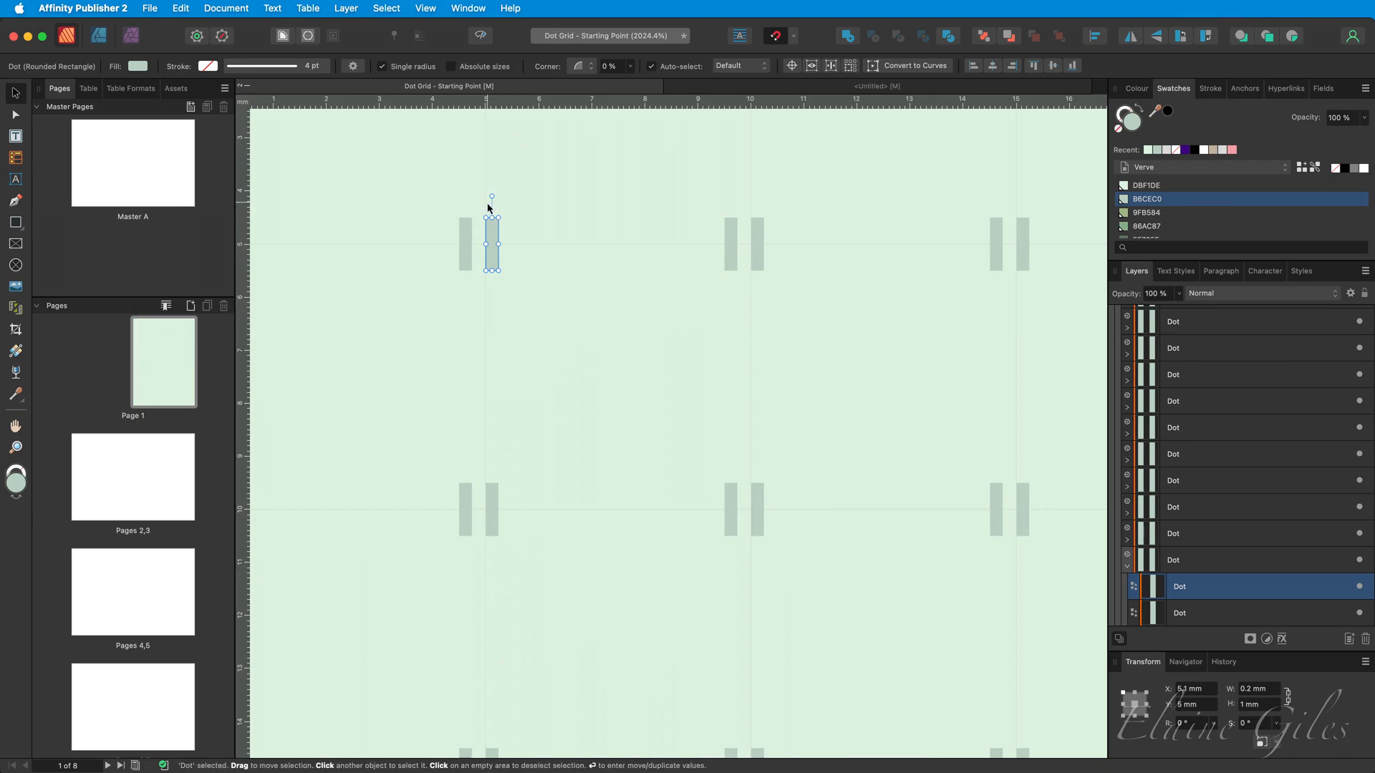
{"action": "left_click_drag", "start_coordinate": [492, 196], "coordinate": [498, 252]}
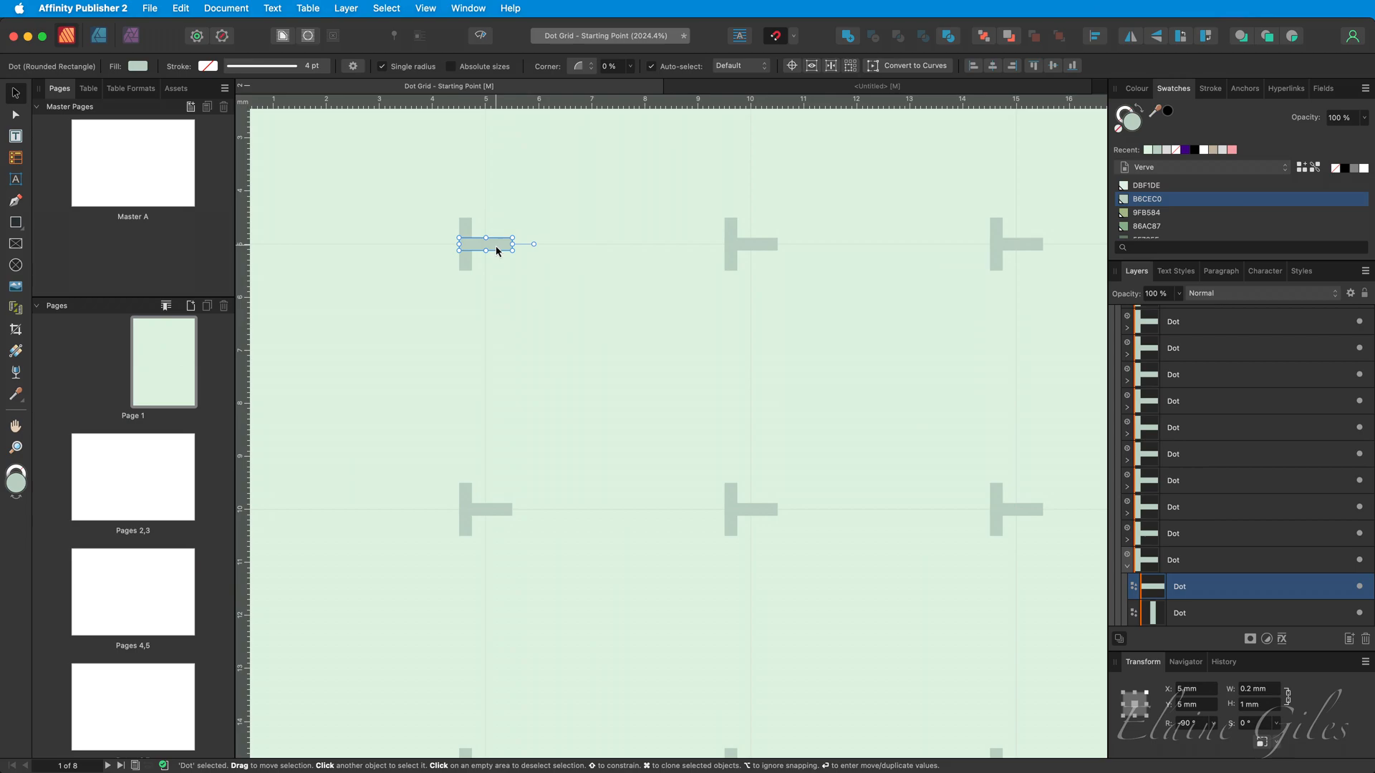
Move the original vertical bar to X 5 mm, centred across the horizontal bar to form a plus sign.
{"action": "left_click", "coordinate": [466, 265]}
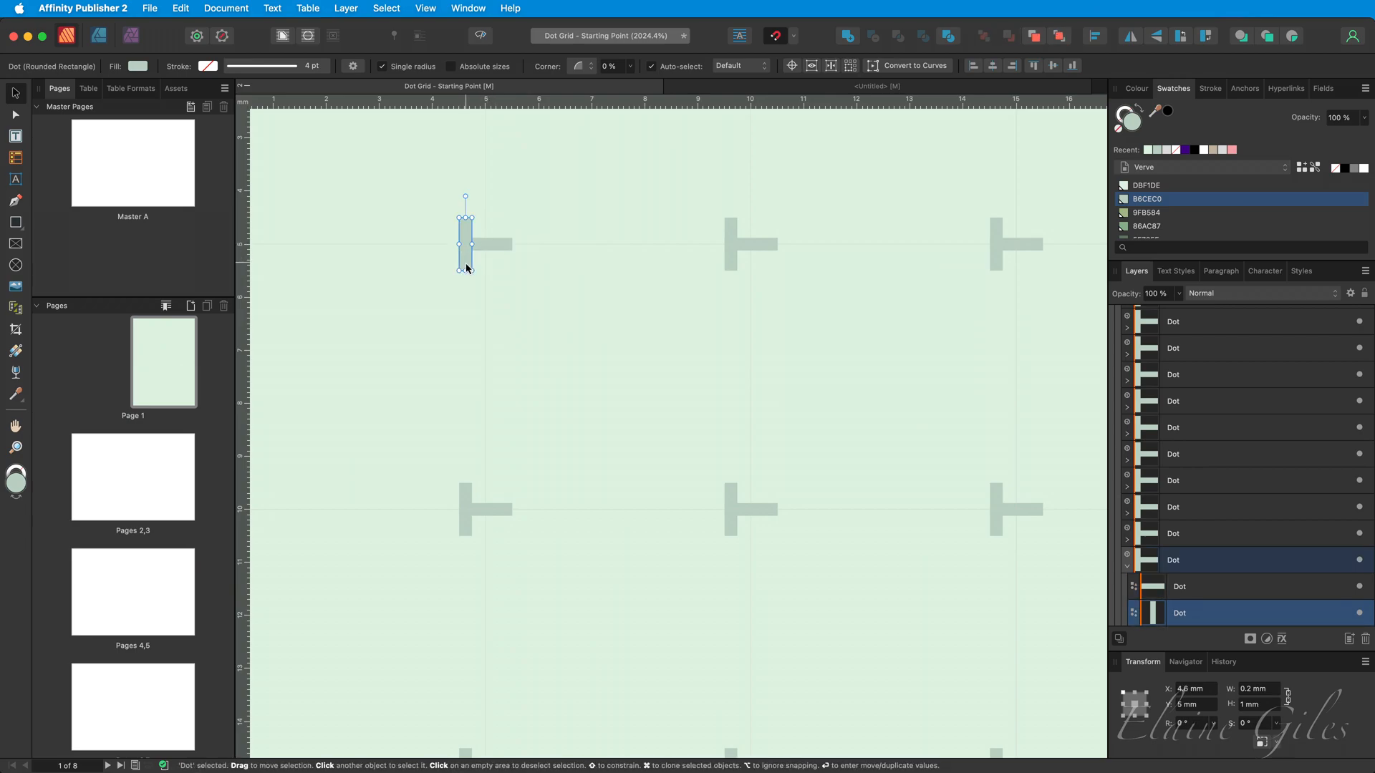
{"action": "left_click_drag", "start_coordinate": [466, 266], "coordinate": [486, 262]}
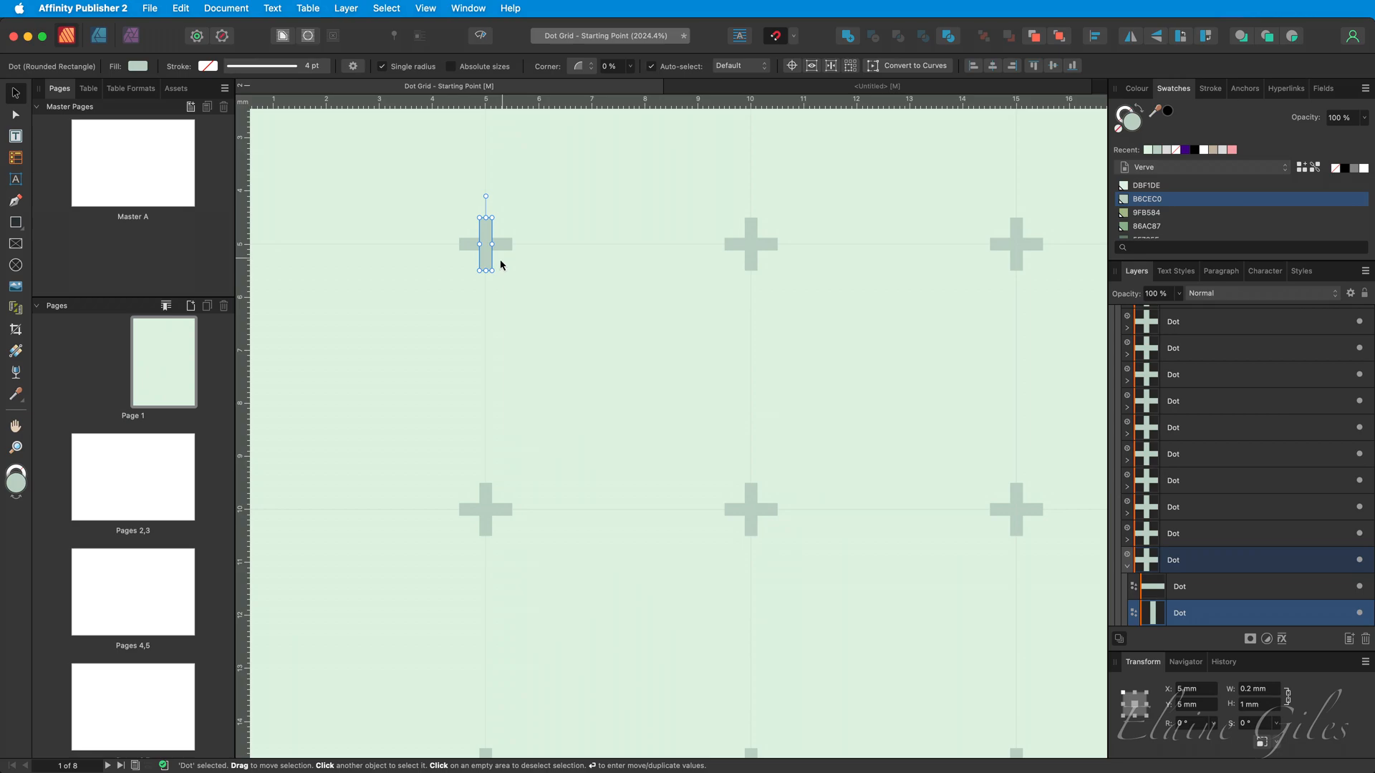
{"action": "left_click", "coordinate": [516, 279]}
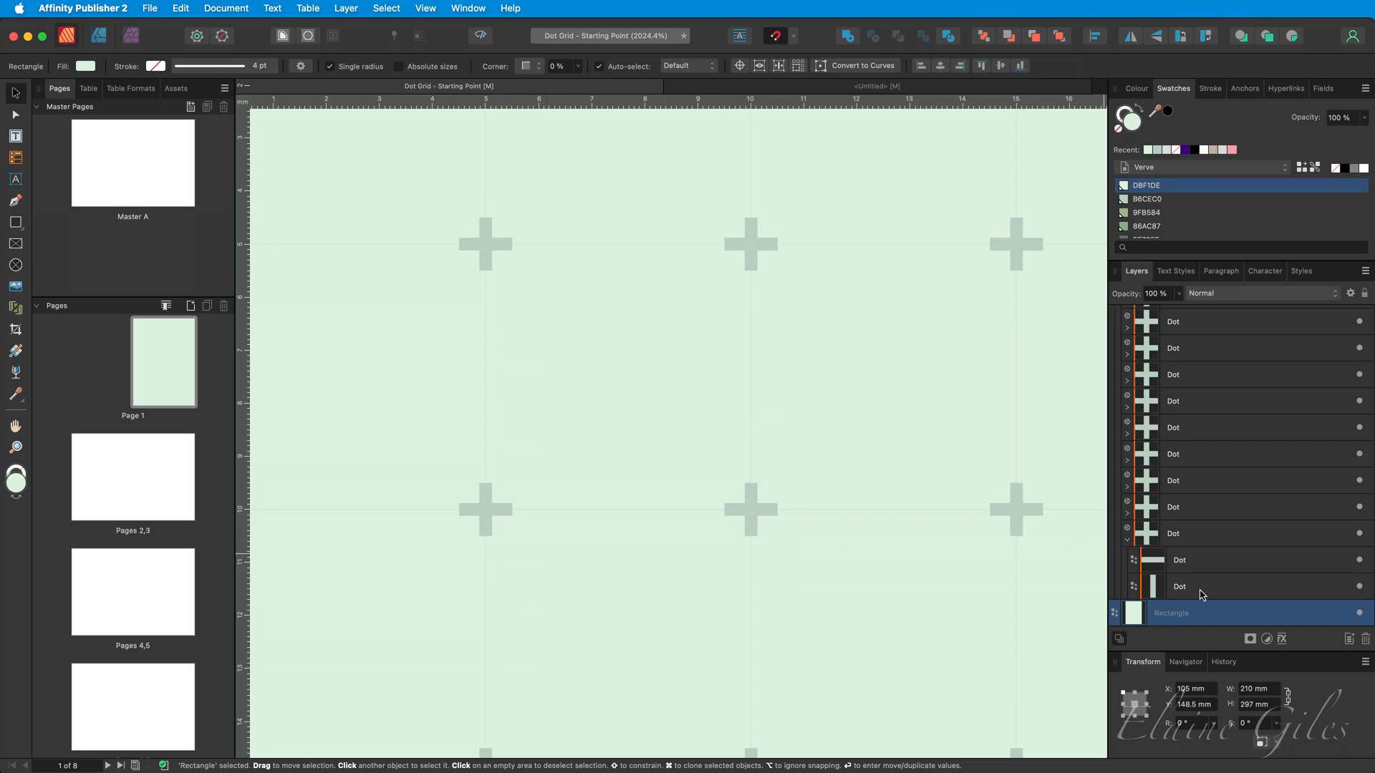
Group the horizontal and vertical bars inside the first Dot symbol, collapse its layer and show the whole page.
{"action": "left_click", "coordinate": [1198, 537]}
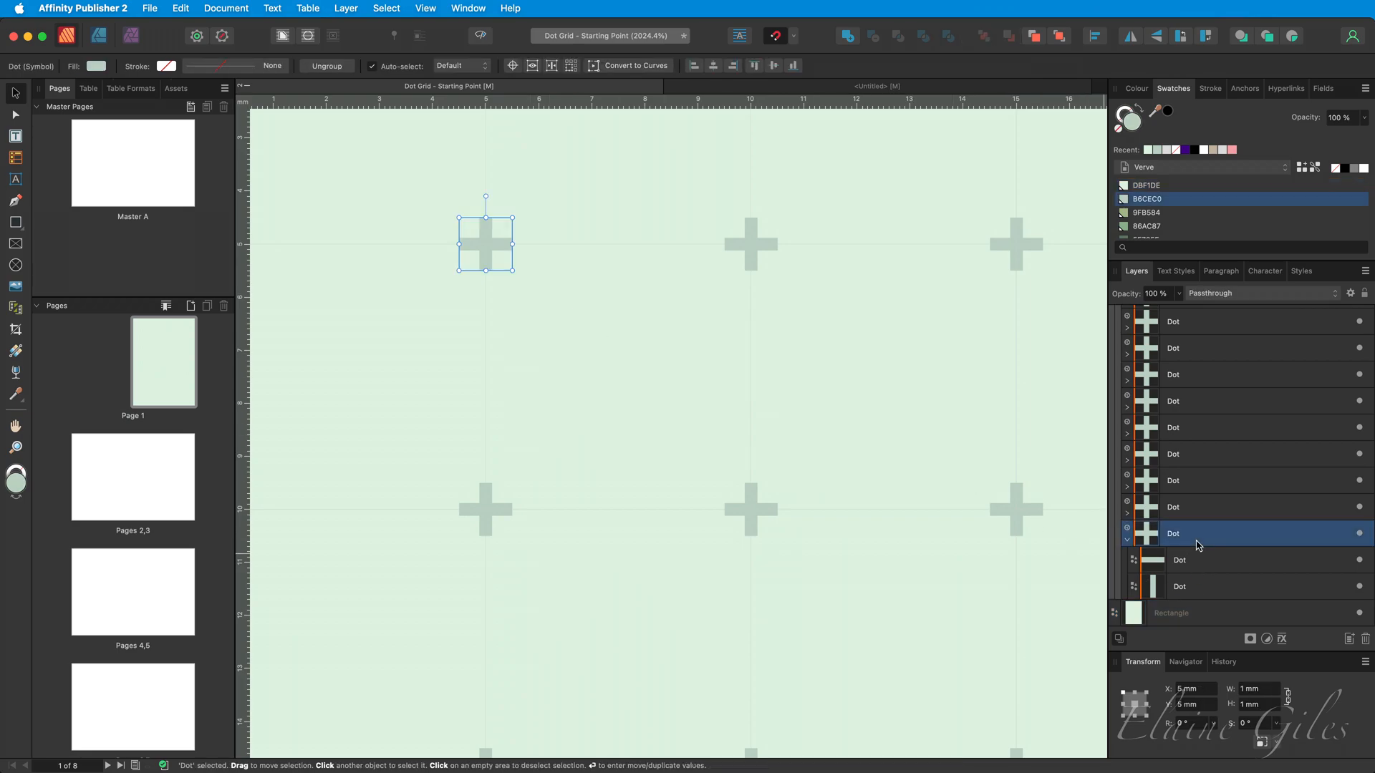
{"action": "left_click", "coordinate": [1204, 564]}
{"action": "left_click", "coordinate": [1213, 588]}
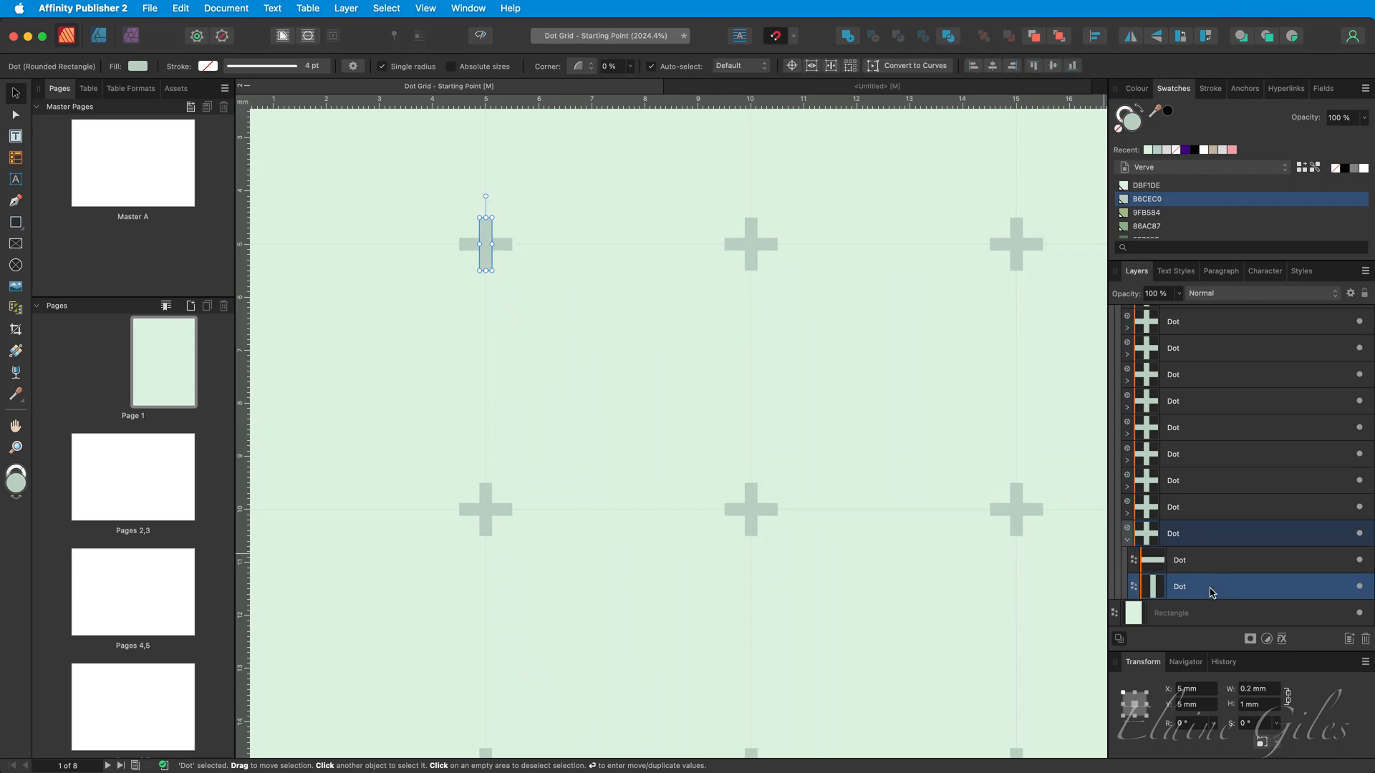
{"action": "left_click", "coordinate": [1209, 568]}
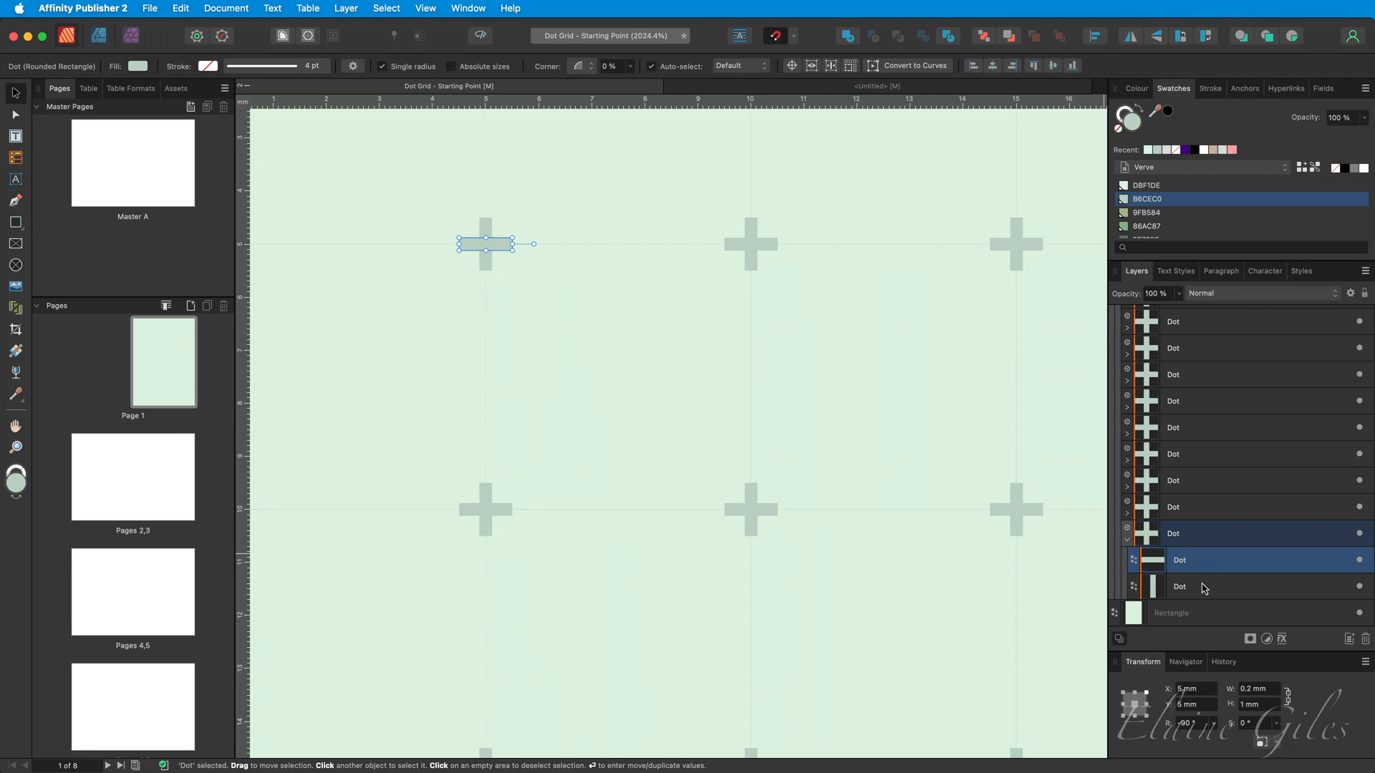
{"action": "left_click", "coordinate": [1206, 589], "text": "shift"}
{"action": "key", "text": "super+g"}
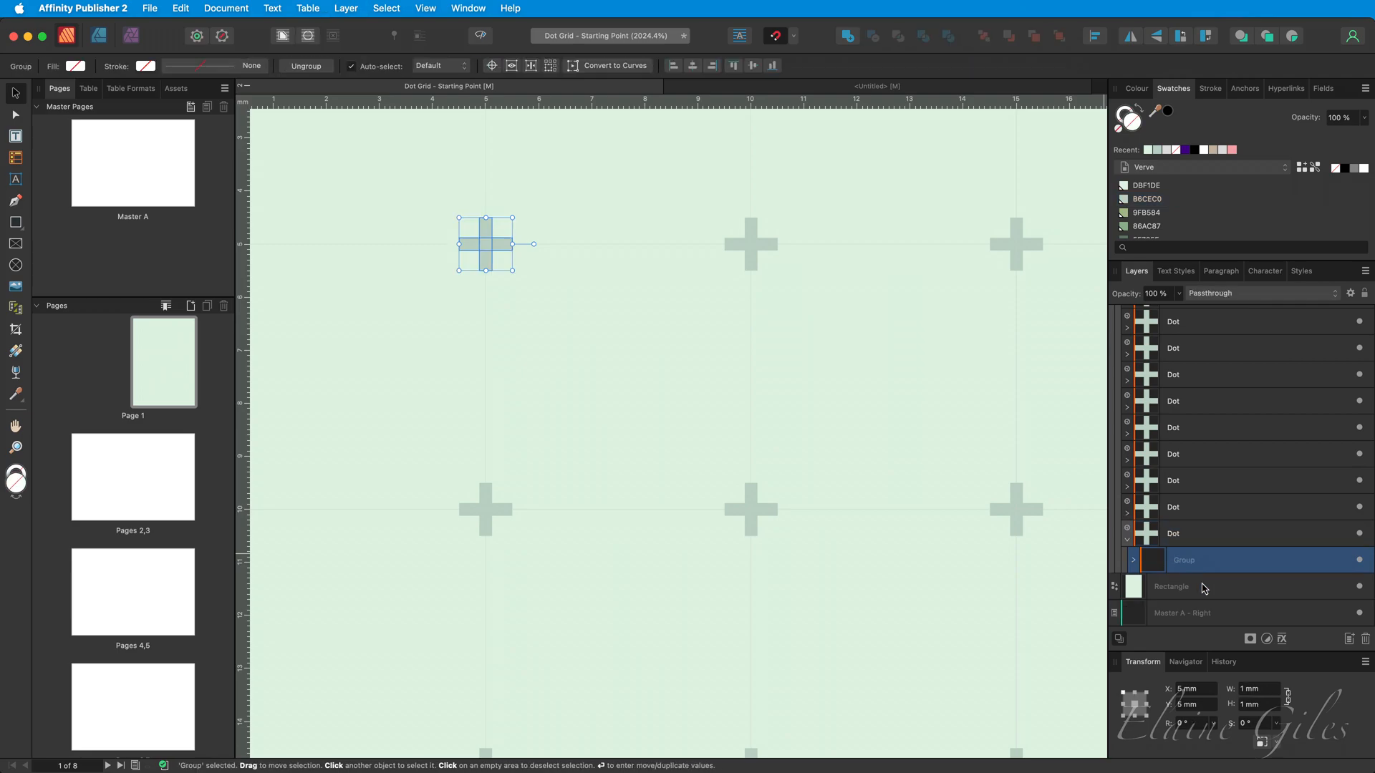
{"action": "left_click", "coordinate": [1129, 541]}
{"action": "key", "text": "super+0"}
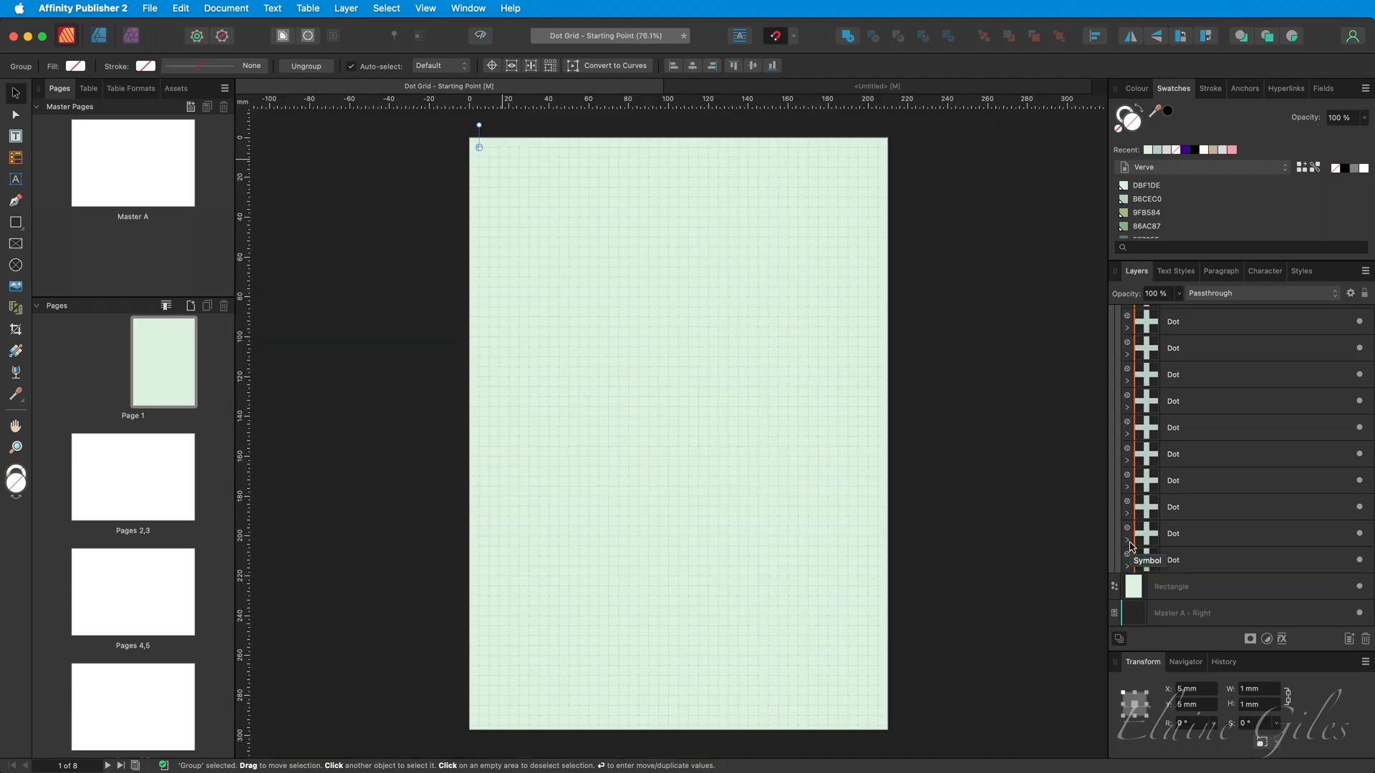